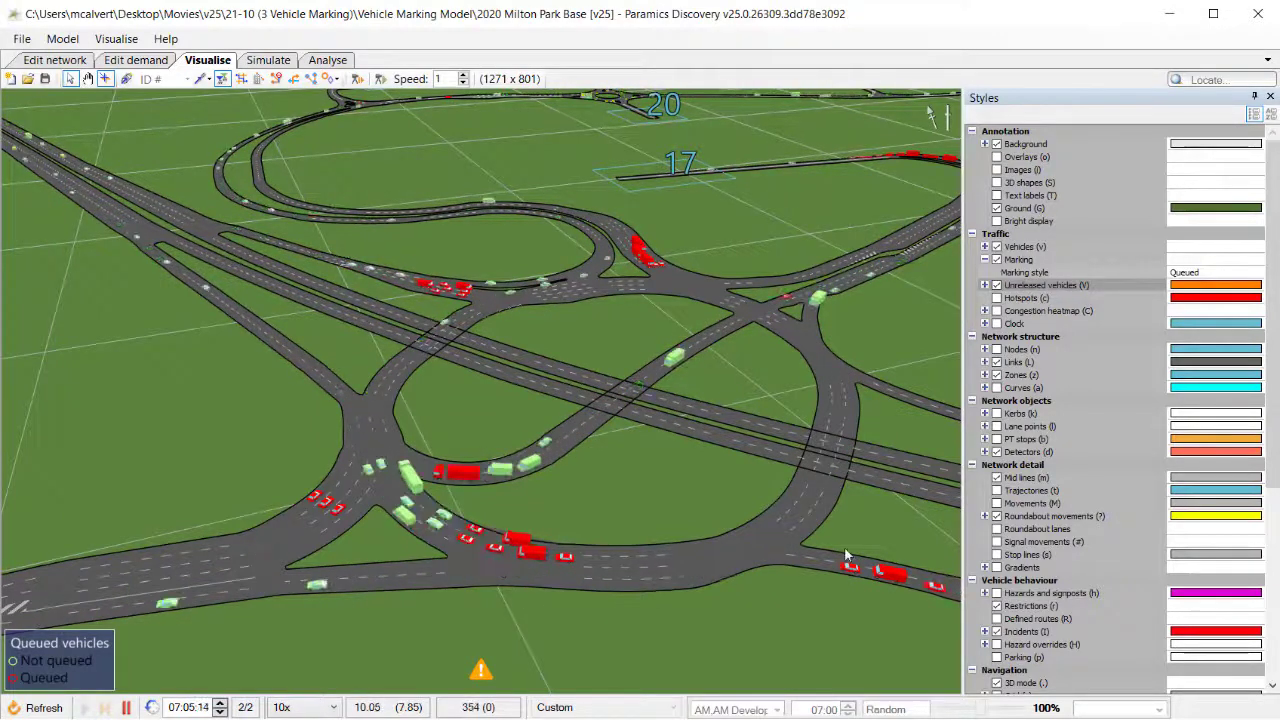
Change the vehicle marking style to Speed.
left_click(1243, 276)
left_click(1240, 273)
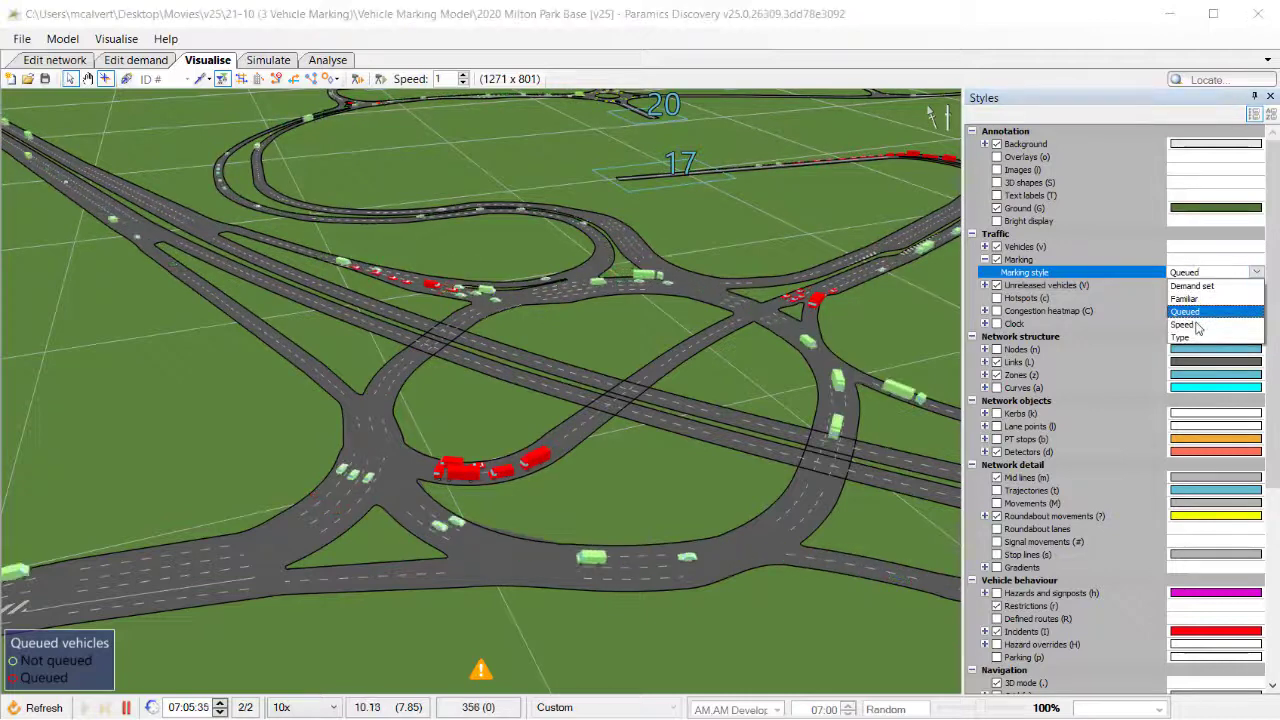
left_click(1195, 326)
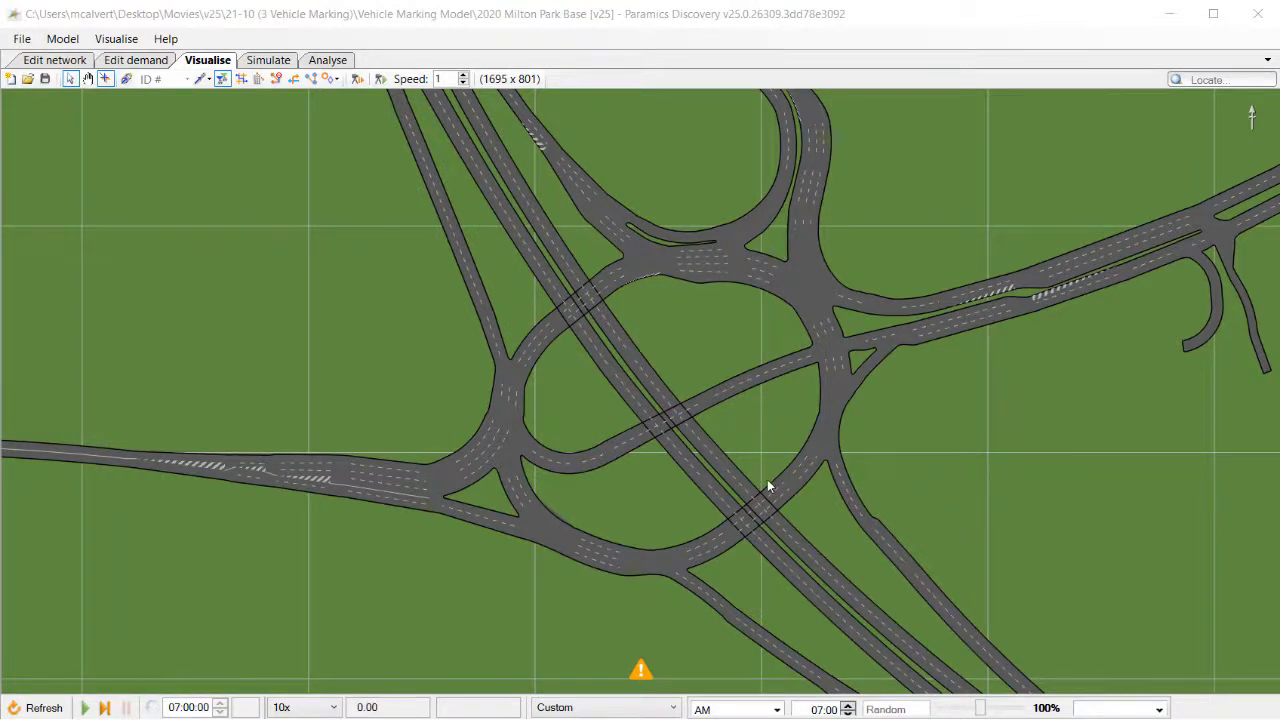
Start the AM simulation from 07:00, run it at Max speed to load traffic, and return it to 10x.
left_click(87, 708)
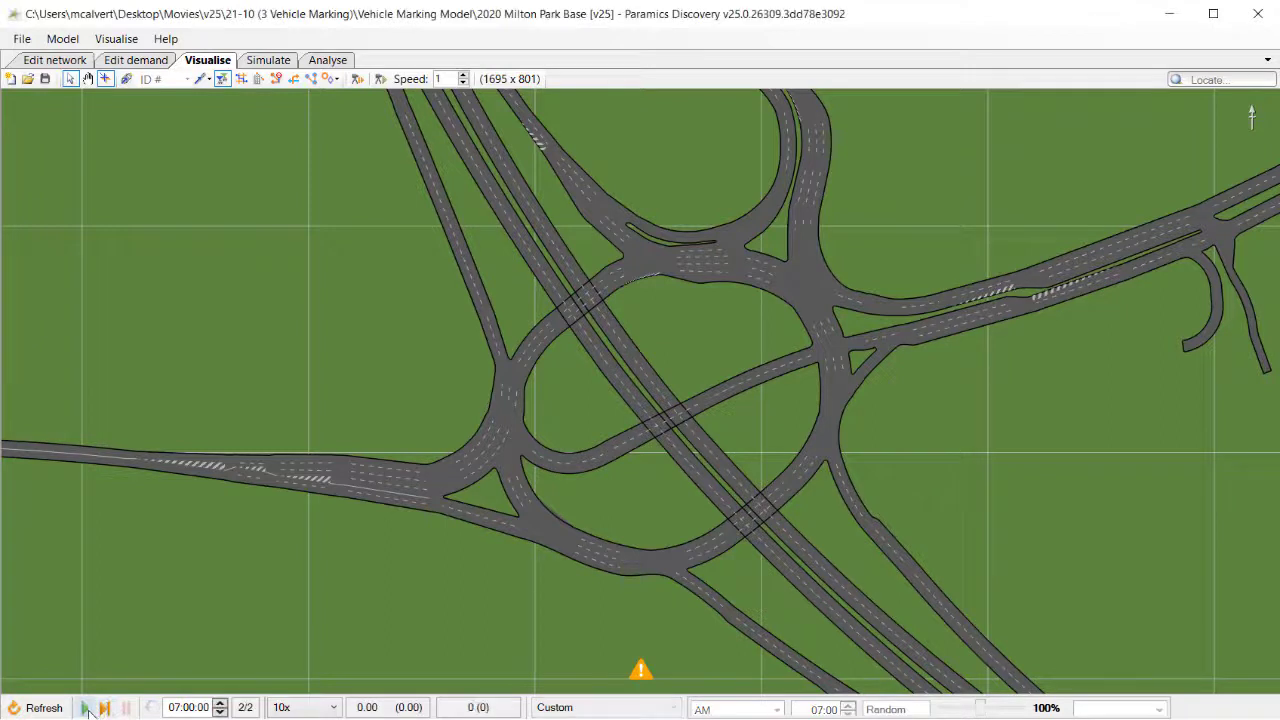
left_click(326, 712)
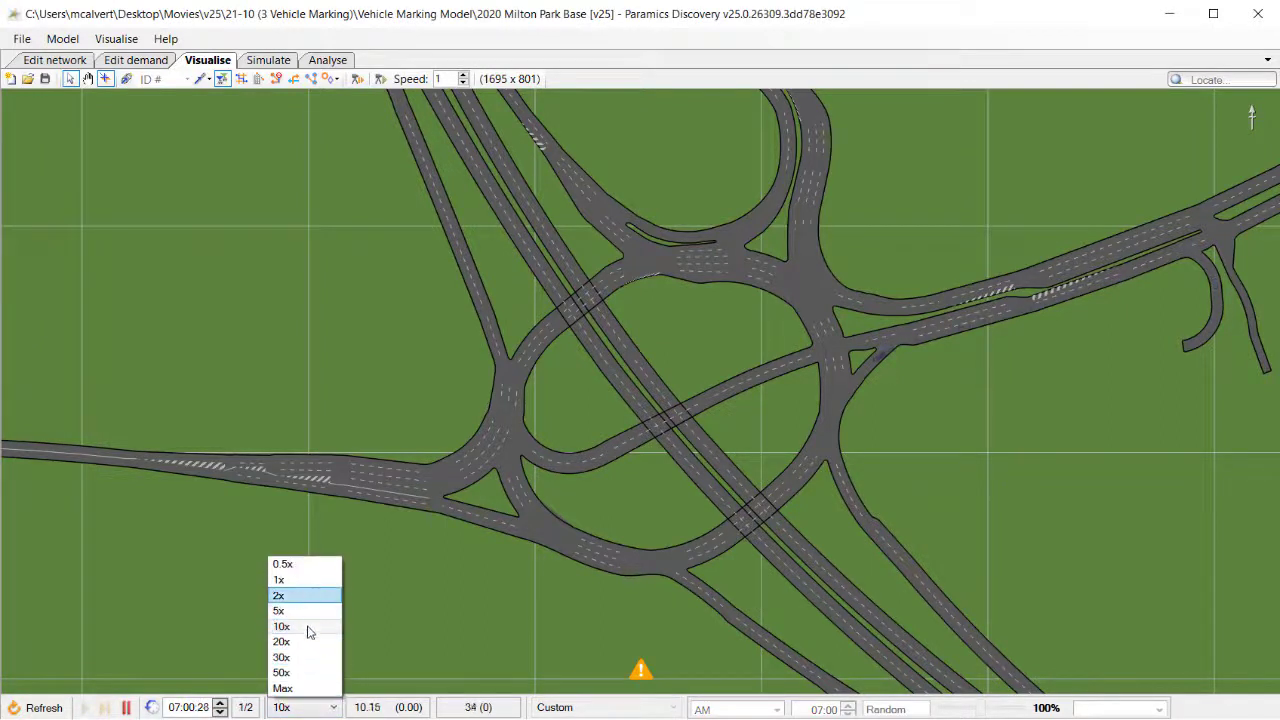
left_click(284, 689)
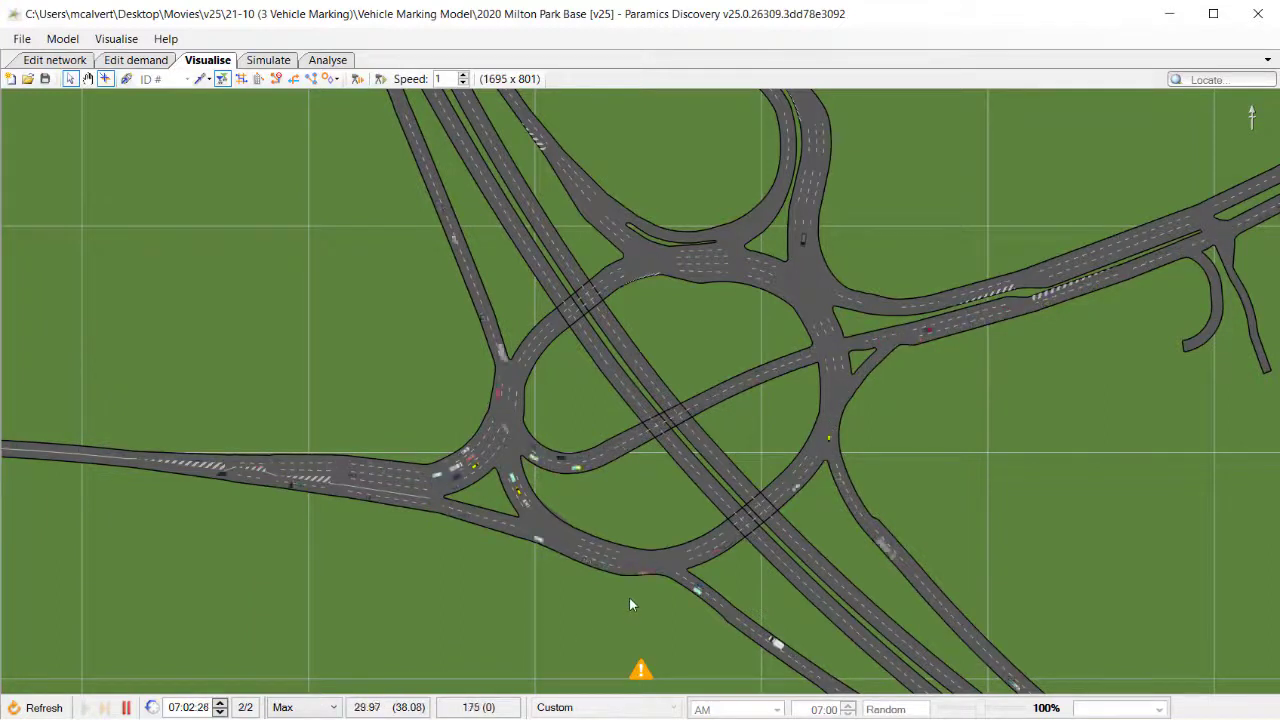
scroll(707, 468, "up", 3)
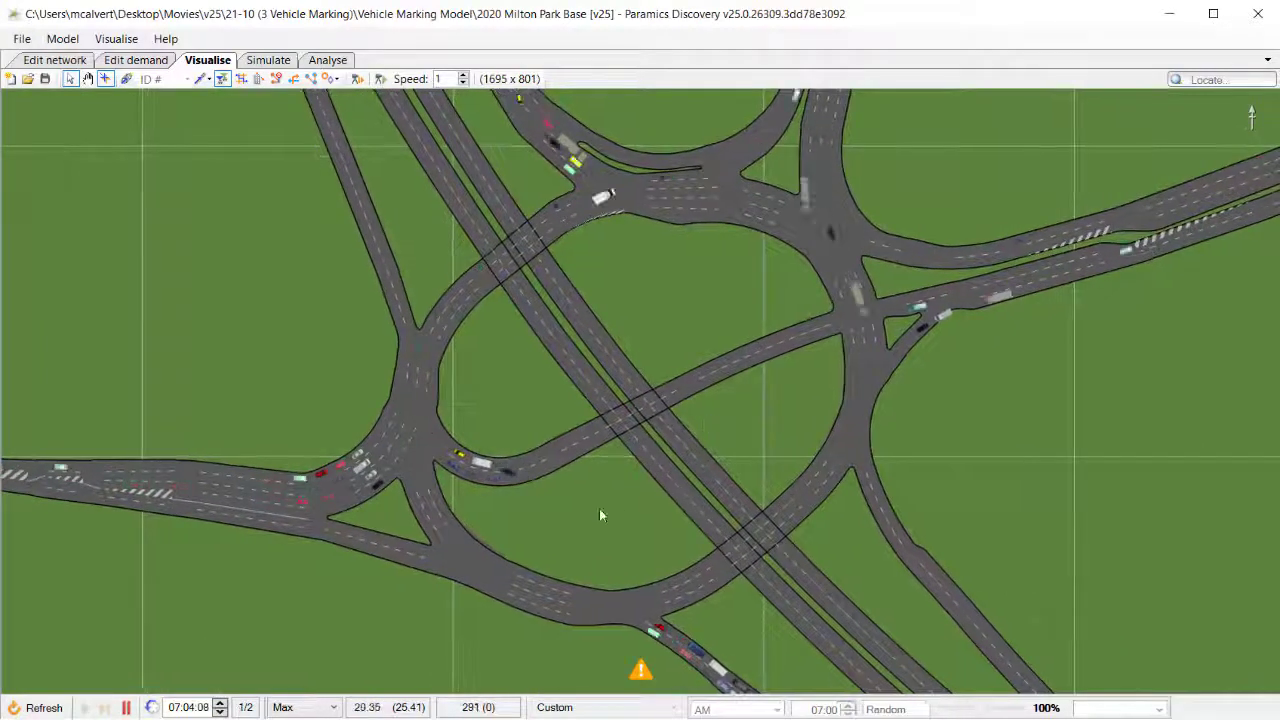
left_click(330, 706)
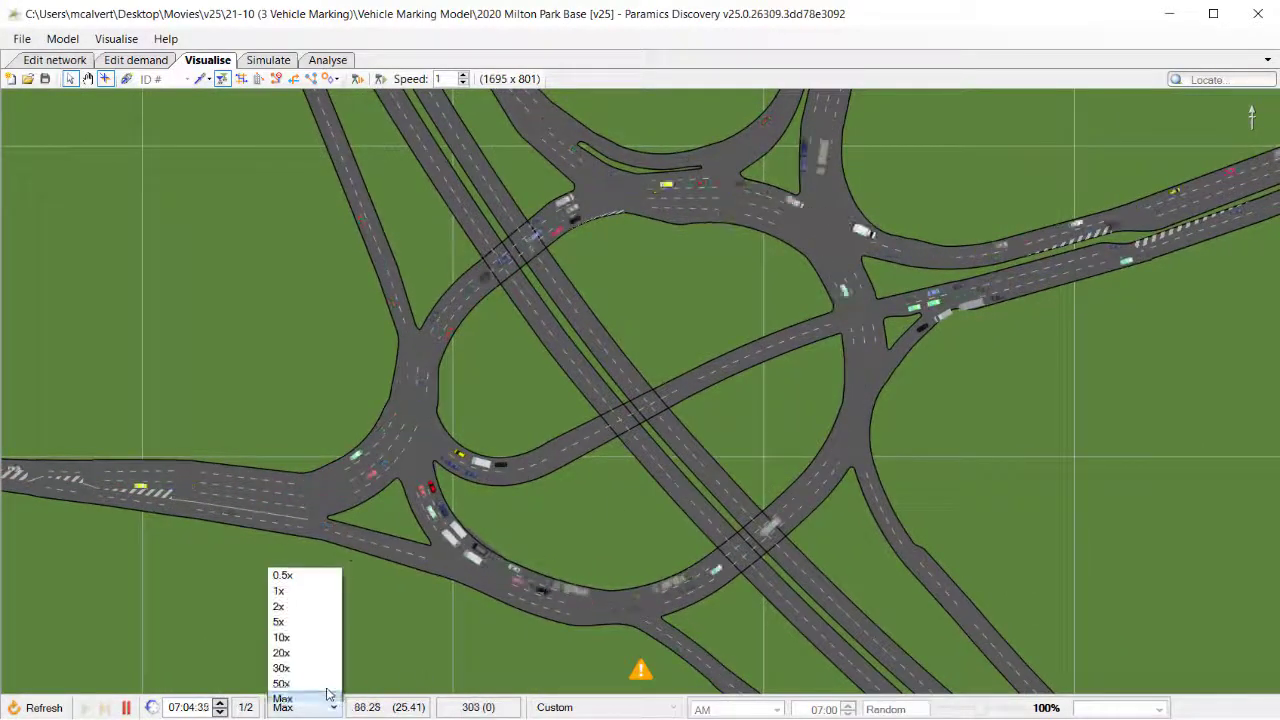
left_click(318, 634)
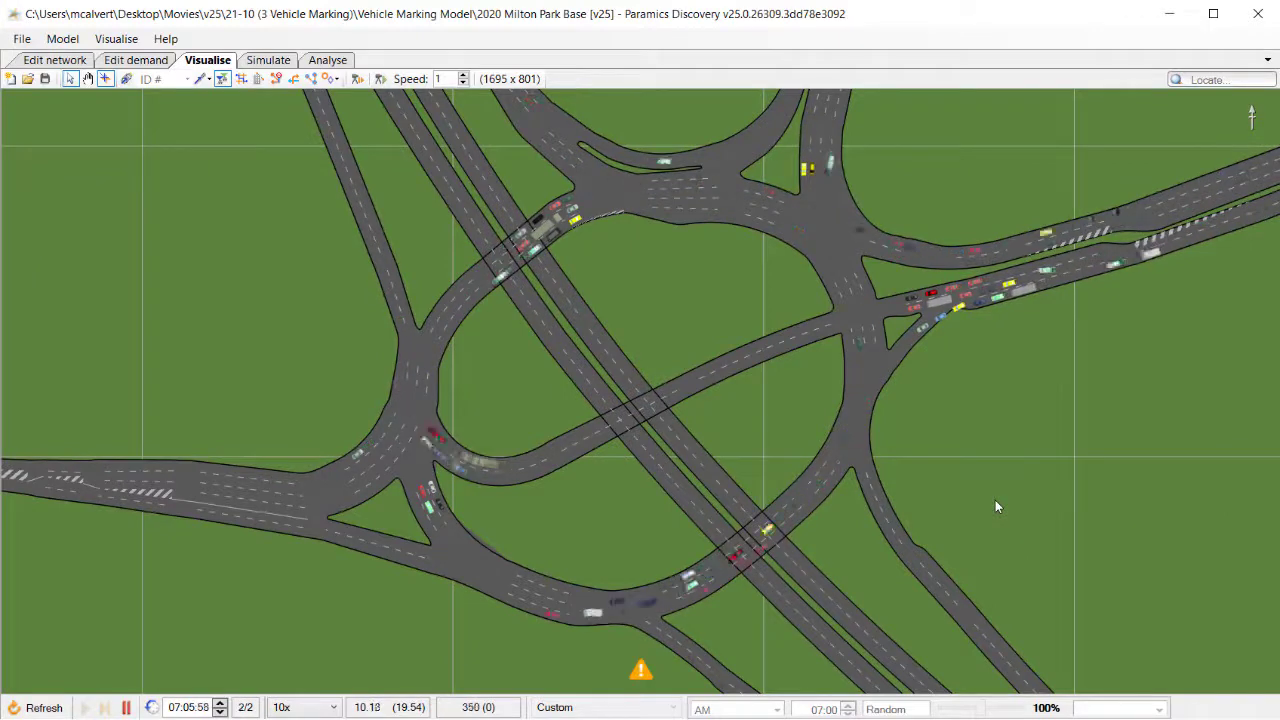
View the Vehicle marking settings for marking by From and To links or zones, and close them.
left_click(129, 45)
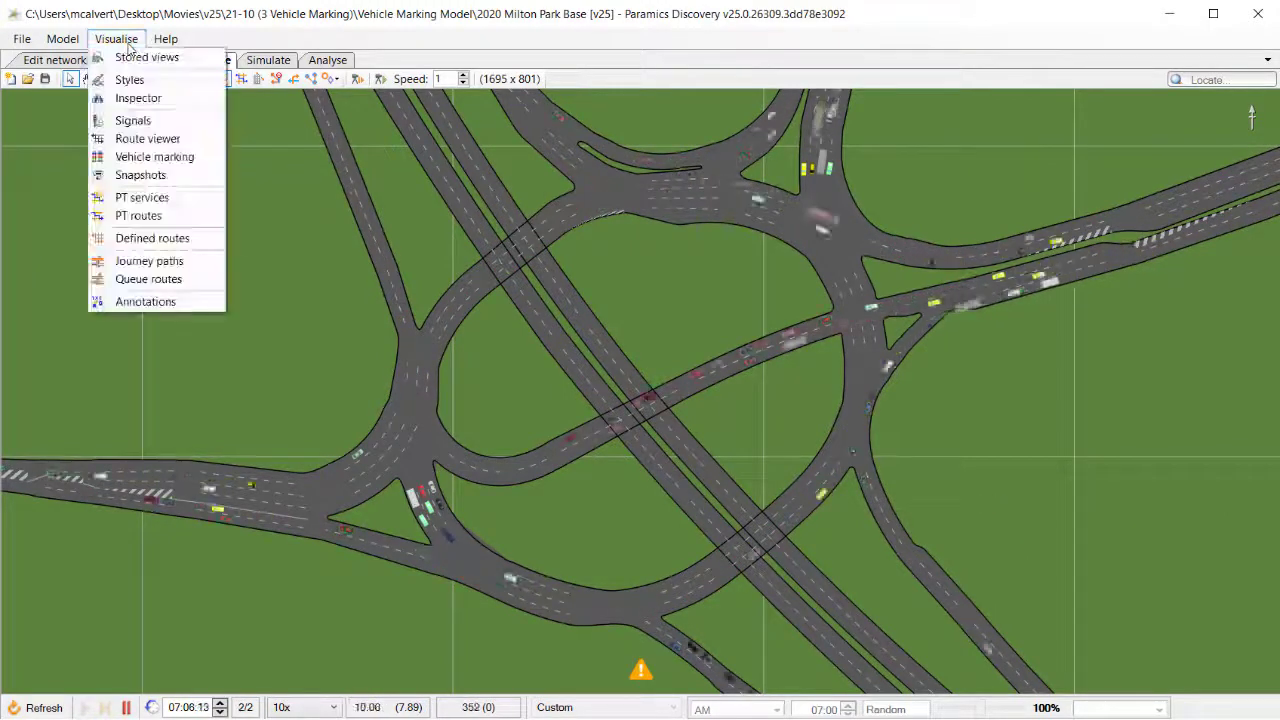
left_click(144, 158)
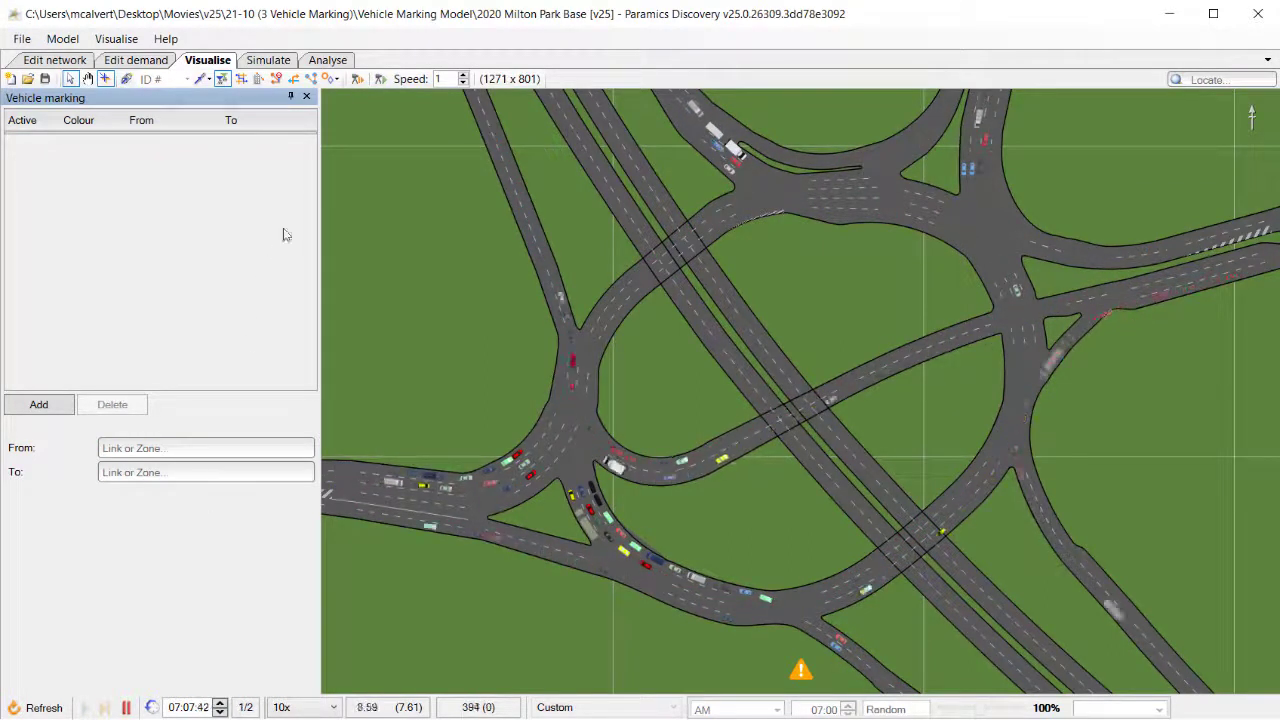
left_click(306, 96)
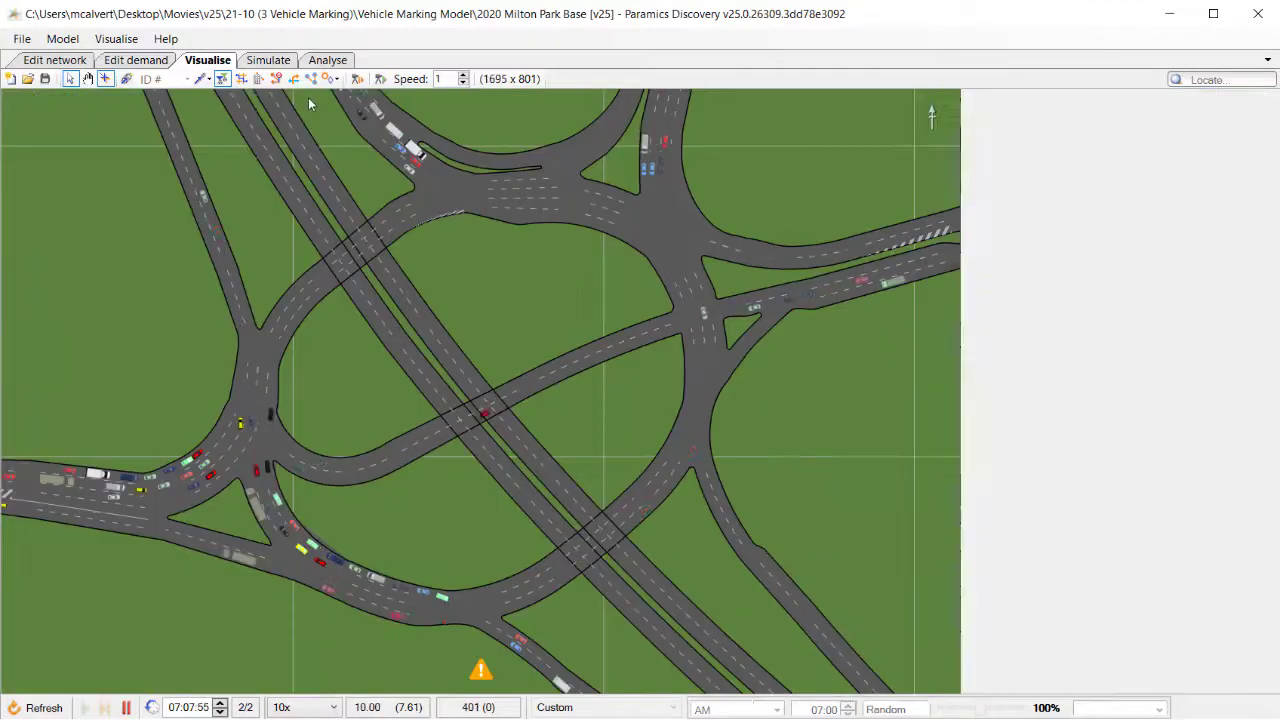
Show the Styles settings, expand the Traffic group's Marking entry and enable vehicle marking.
left_click(116, 38)
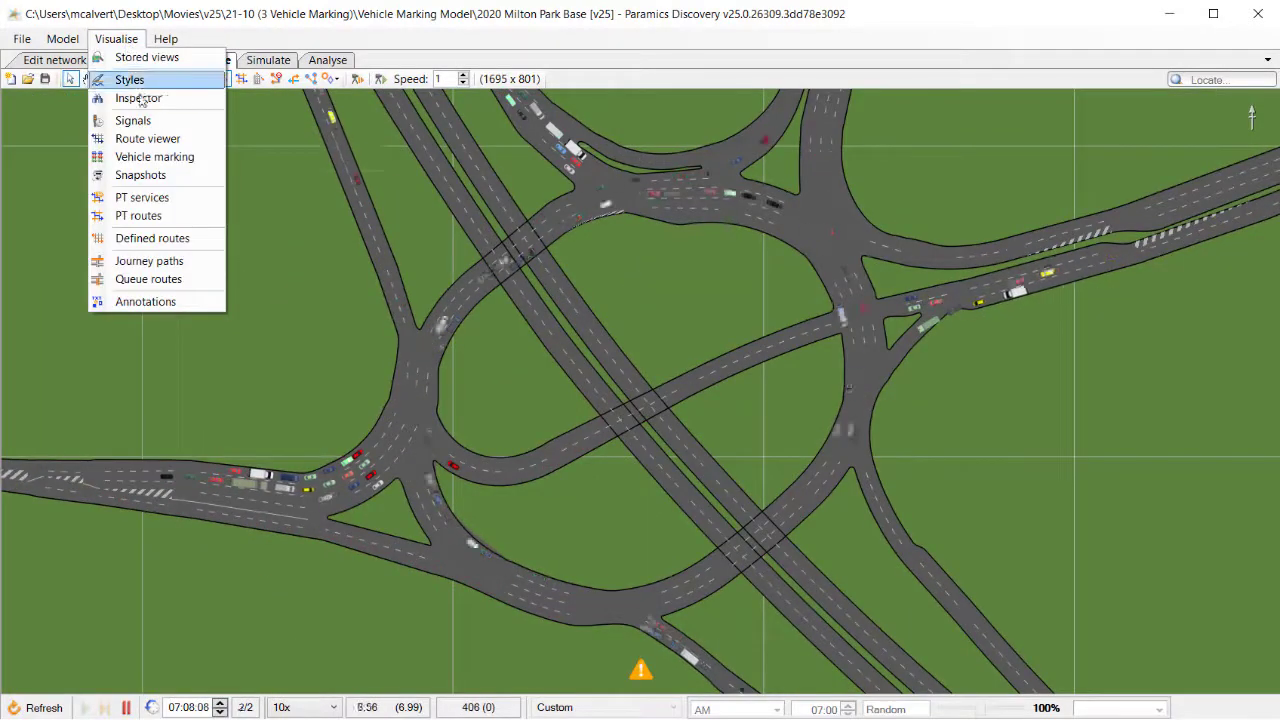
left_click(129, 80)
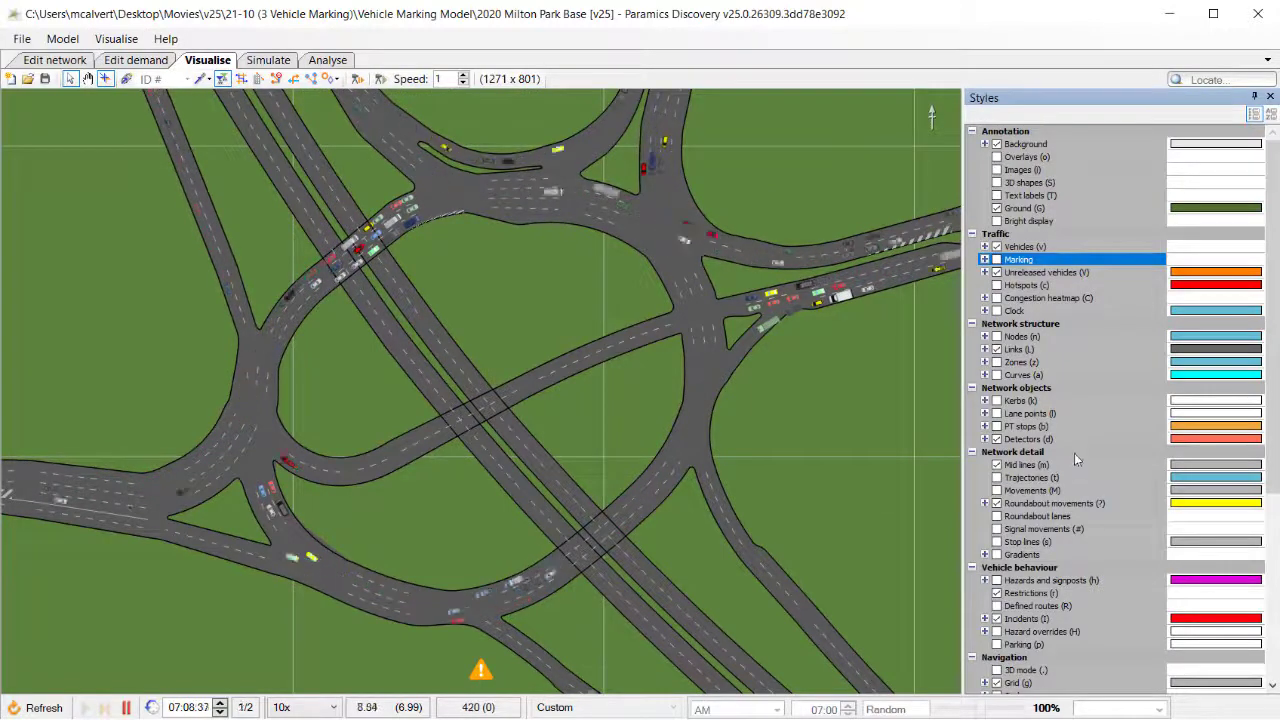
left_click(985, 260)
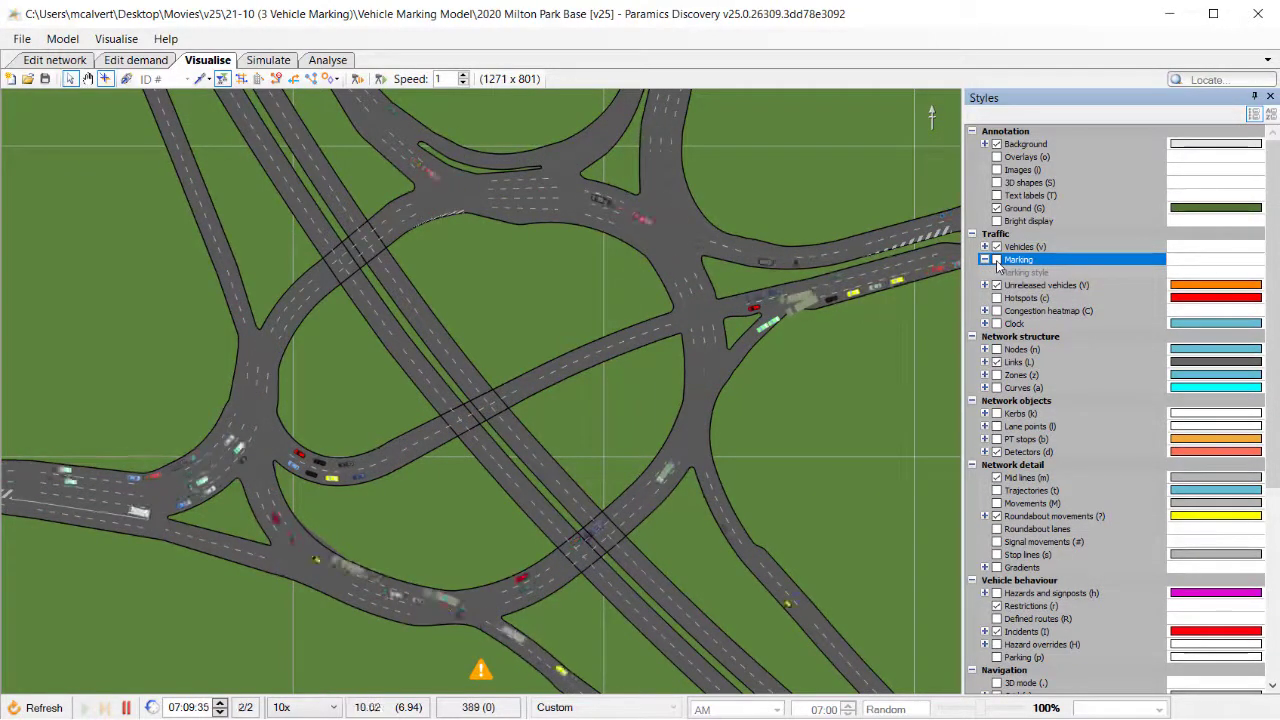
left_click(996, 260)
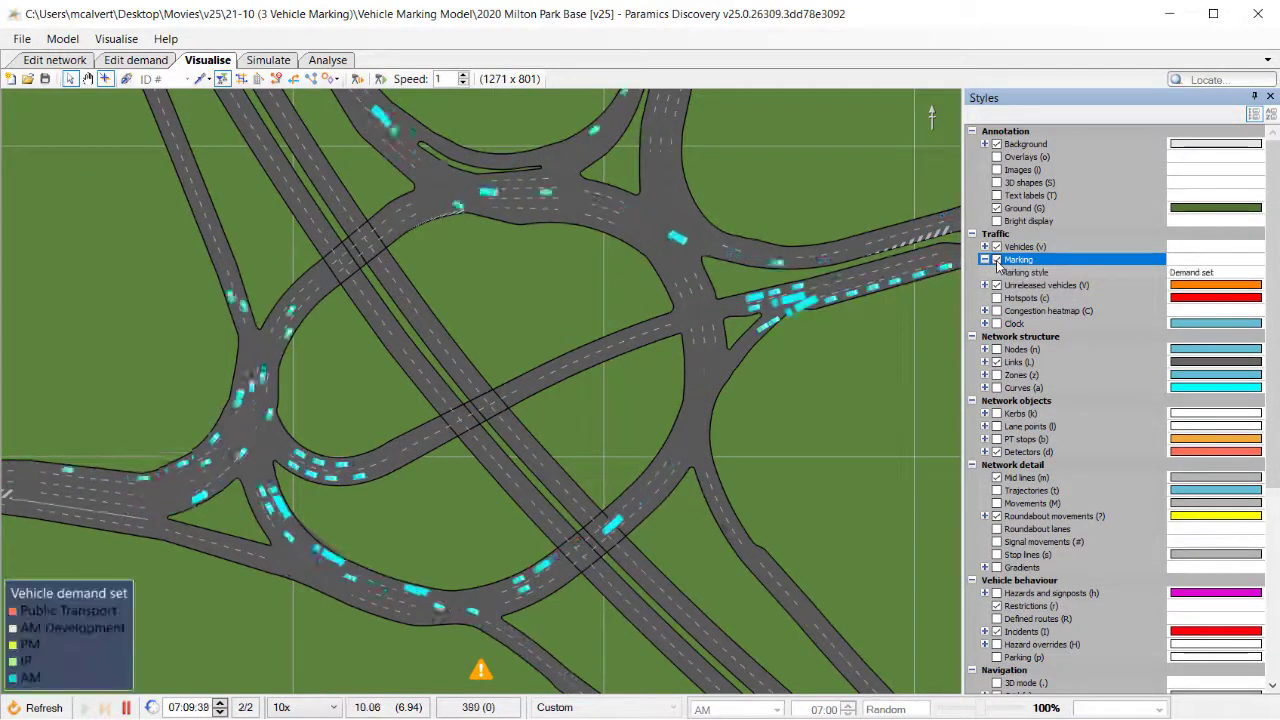
Review the available vehicle marking styles and keep Demand set as the choice.
left_click(1217, 275)
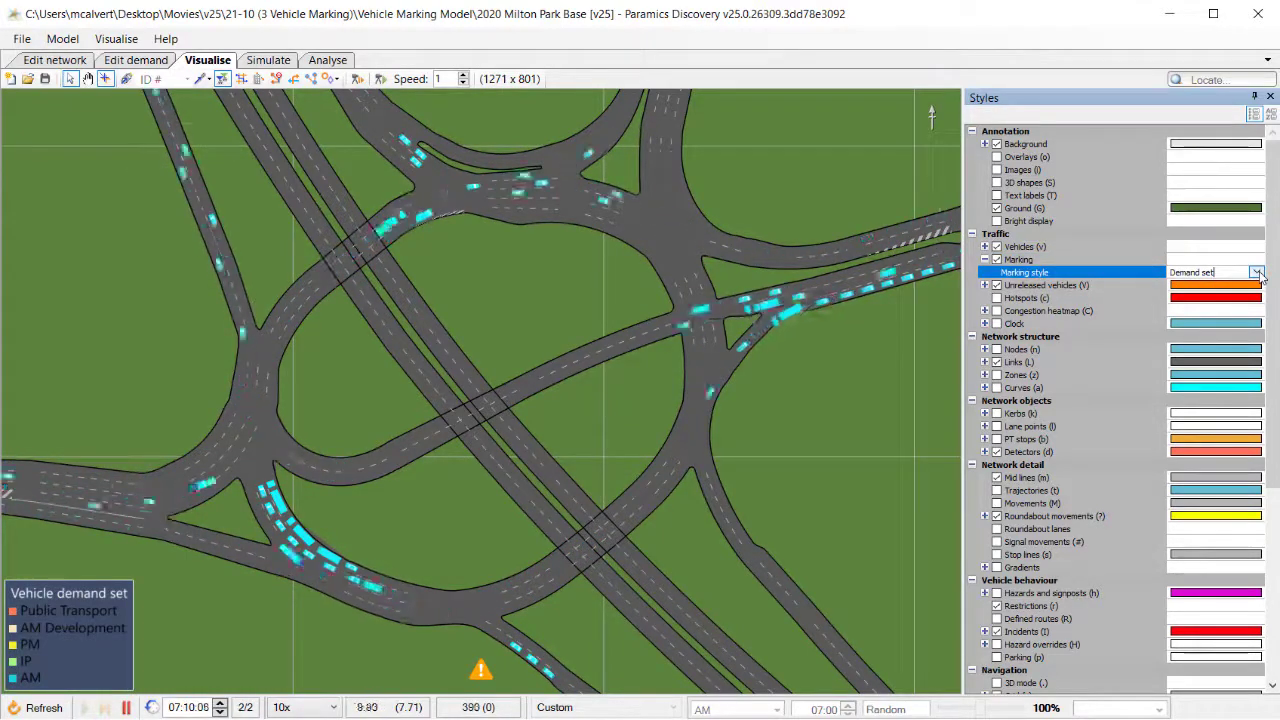
left_click(1256, 273)
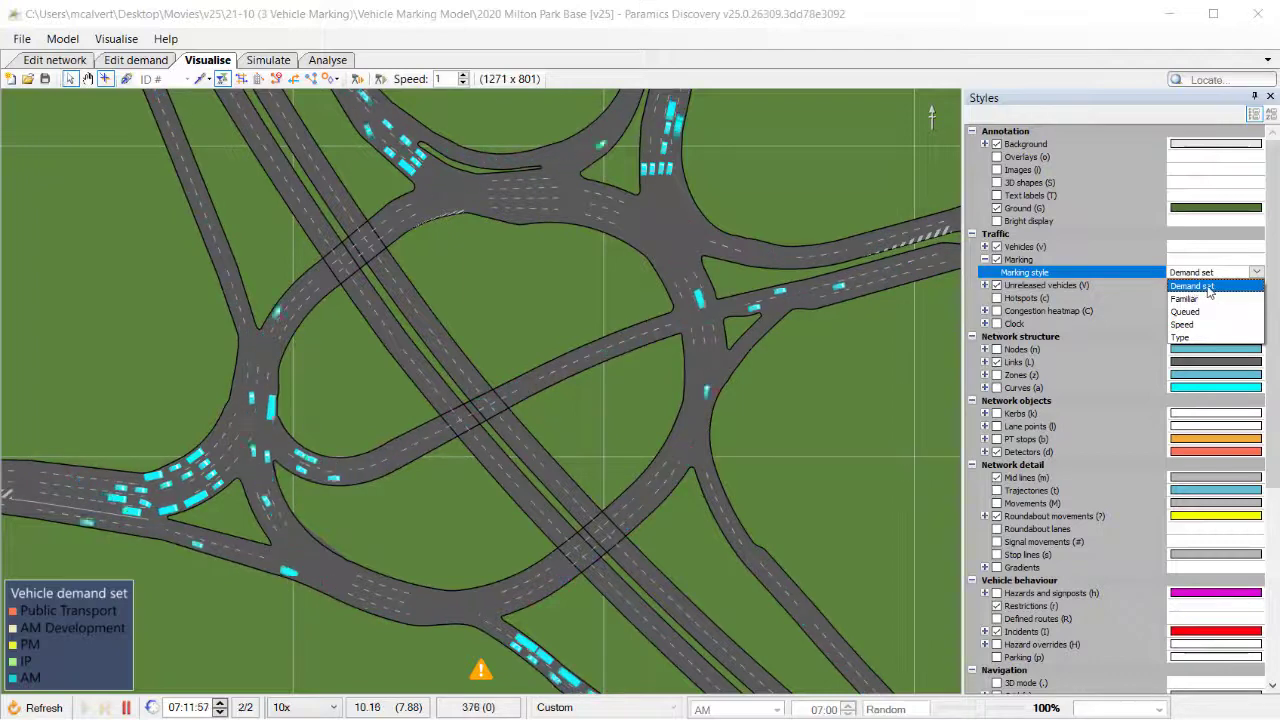
left_click(1258, 285)
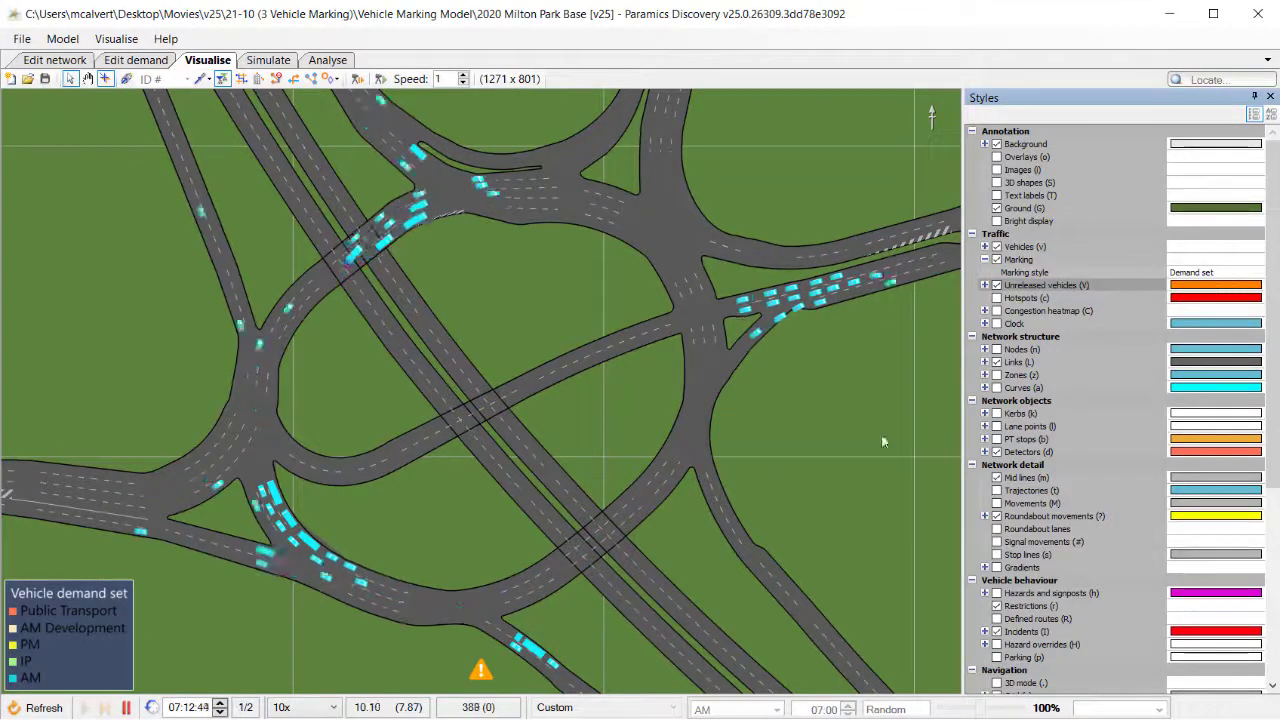
Review the model's demand sets, and display the zones in the network around zones 17 and 20.
left_click(137, 62)
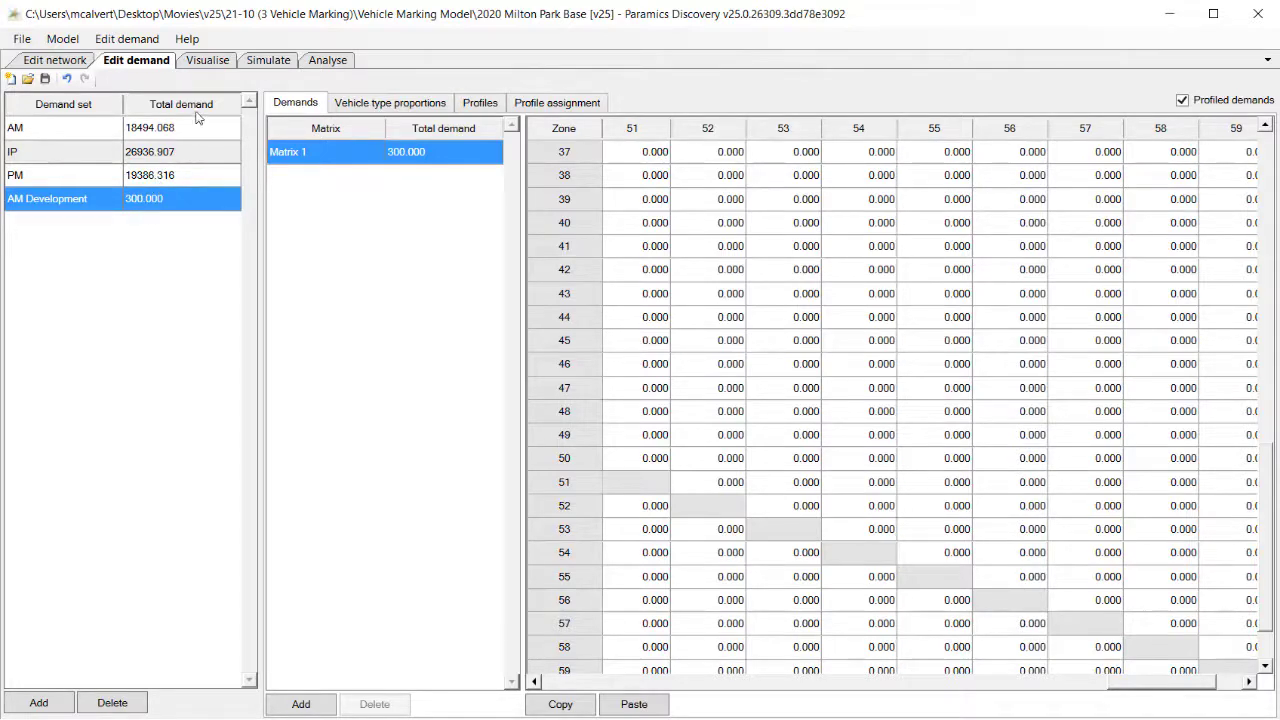
left_click(208, 61)
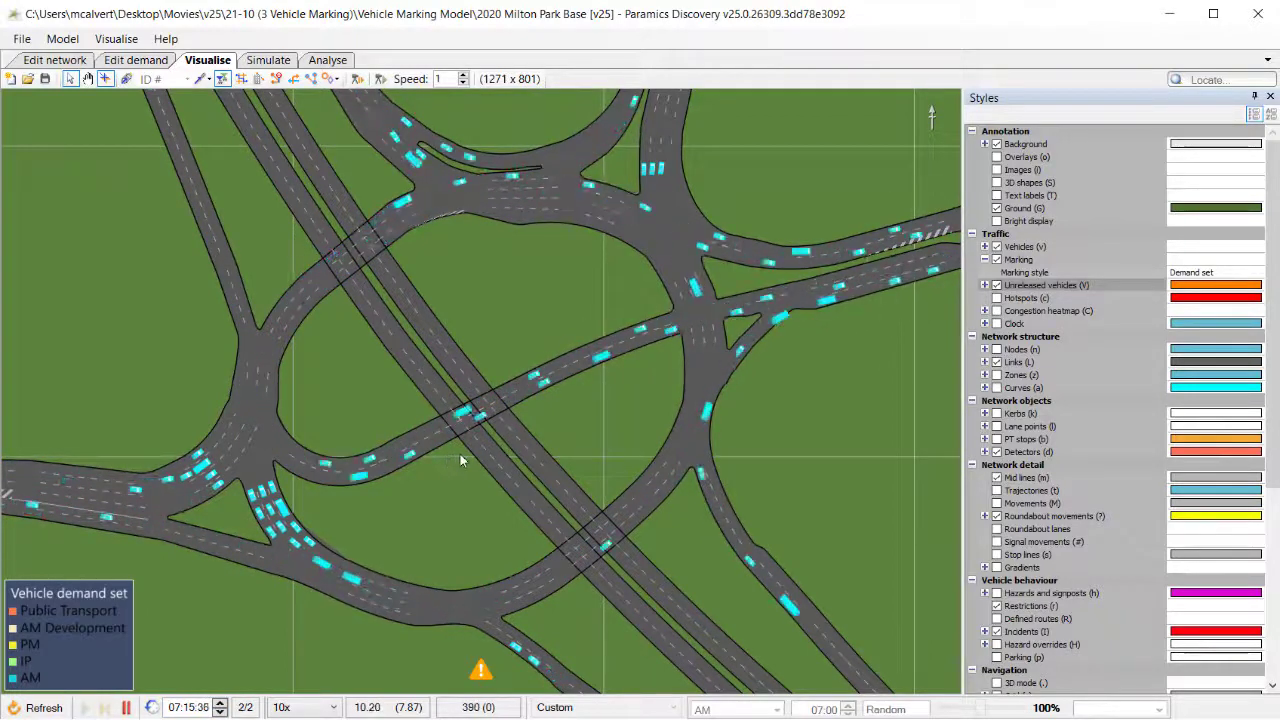
left_click_drag(864, 160, 598, 452)
scroll(647, 416, "down", 3)
left_click_drag(610, 299, 679, 461)
left_click_drag(794, 305, 731, 405)
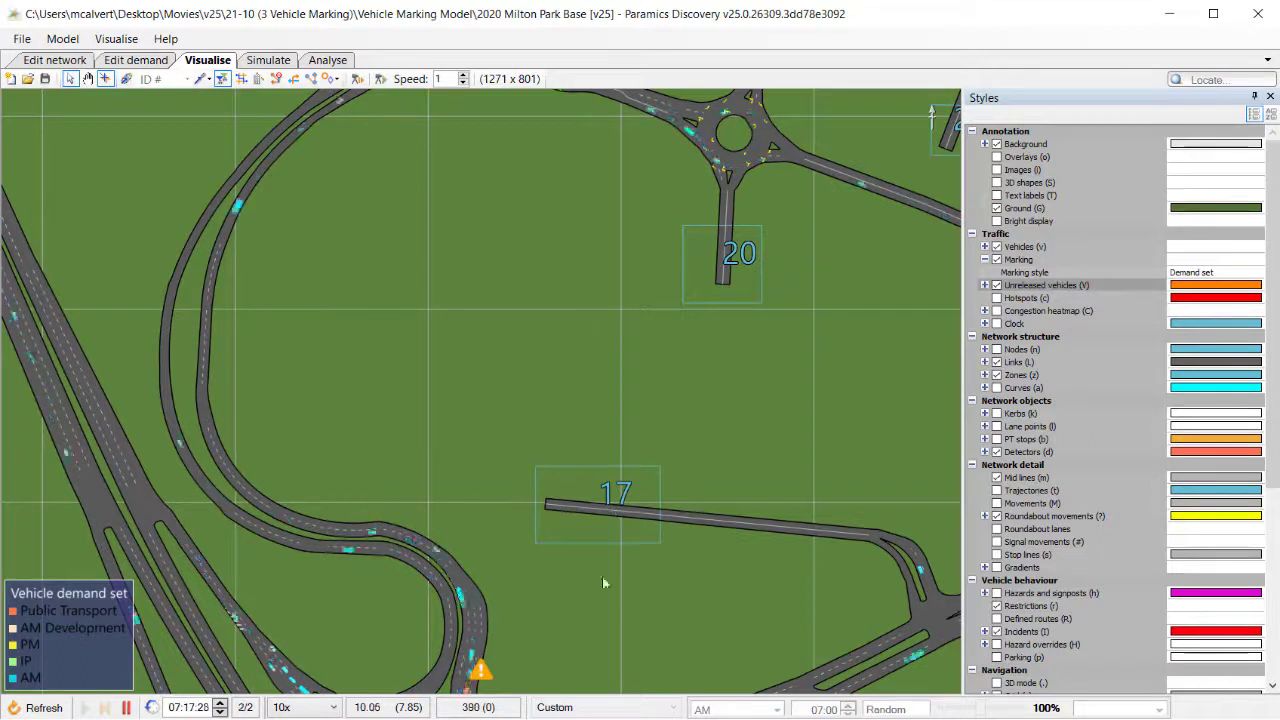
left_click_drag(603, 583, 621, 560)
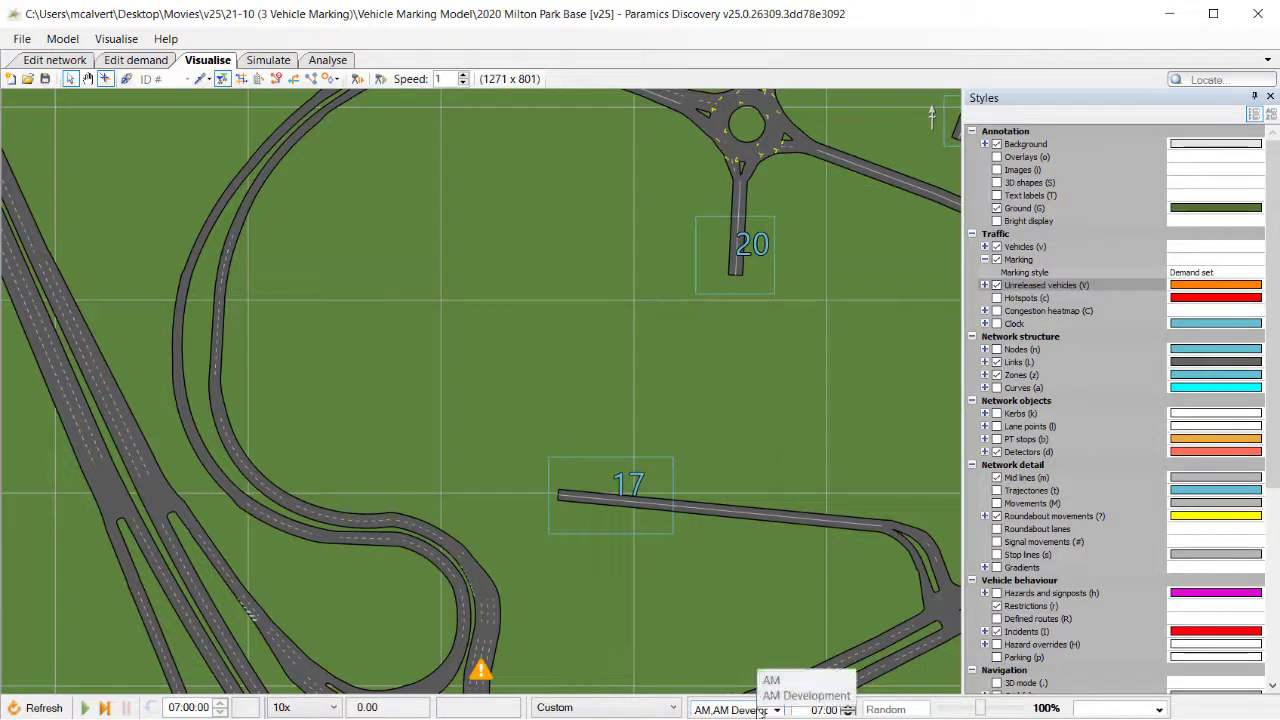
Run the simulation with the AM and AM Development demand sets, briefly at Max speed, and return it to 10x.
left_click(86, 708)
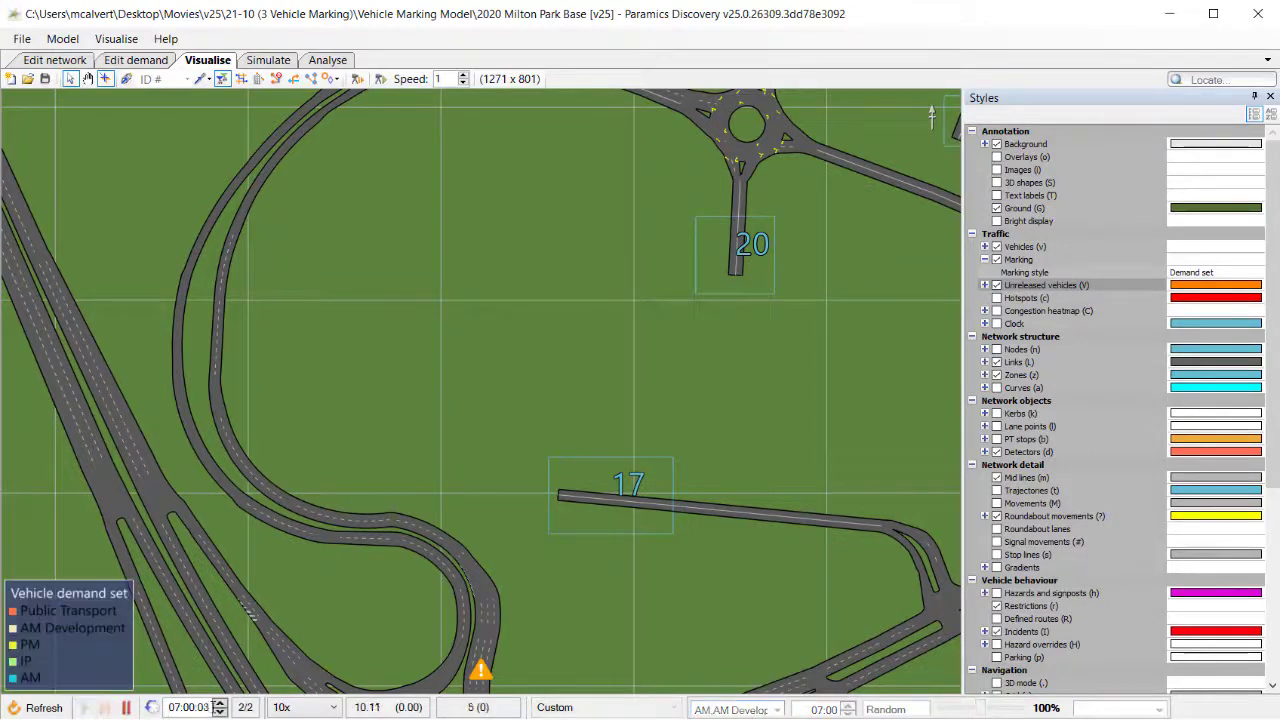
left_click(320, 705)
left_click(309, 689)
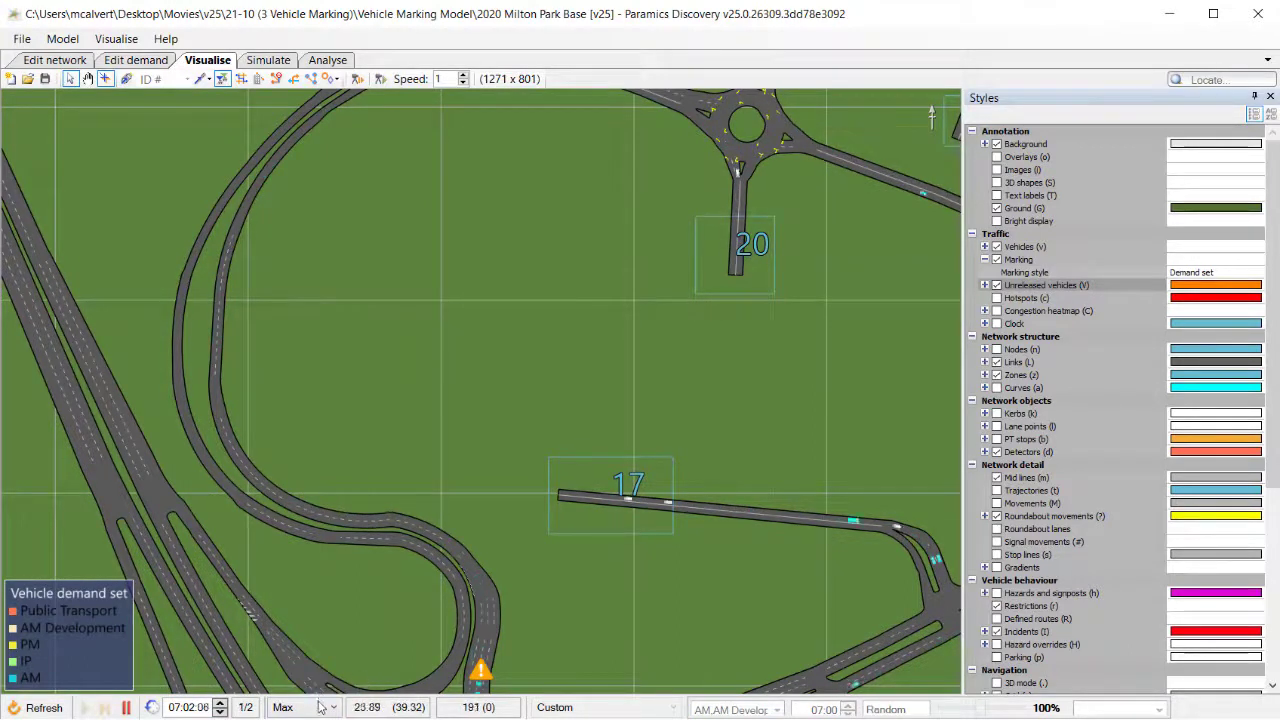
left_click(320, 708)
left_click(309, 628)
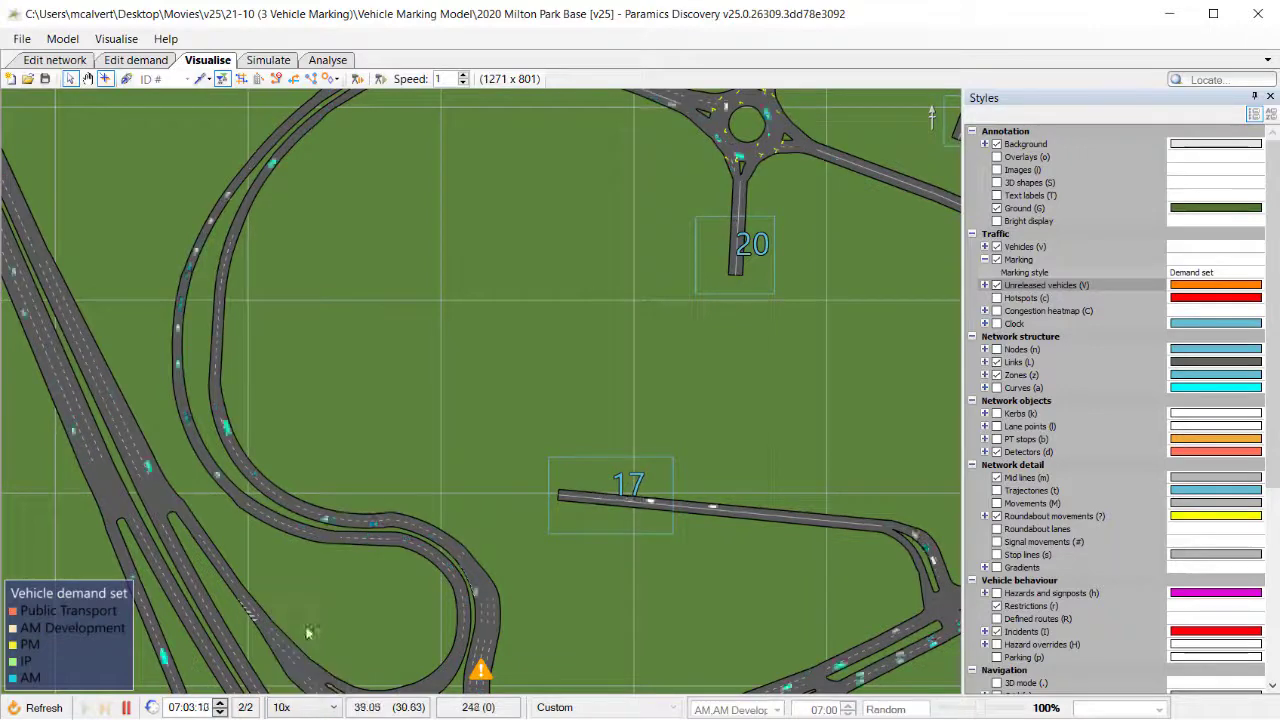
Pause the simulation and examine the marked vehicles on the road leaving zone 17 close up in a 3D view.
left_click_drag(775, 545, 708, 536)
key("space")
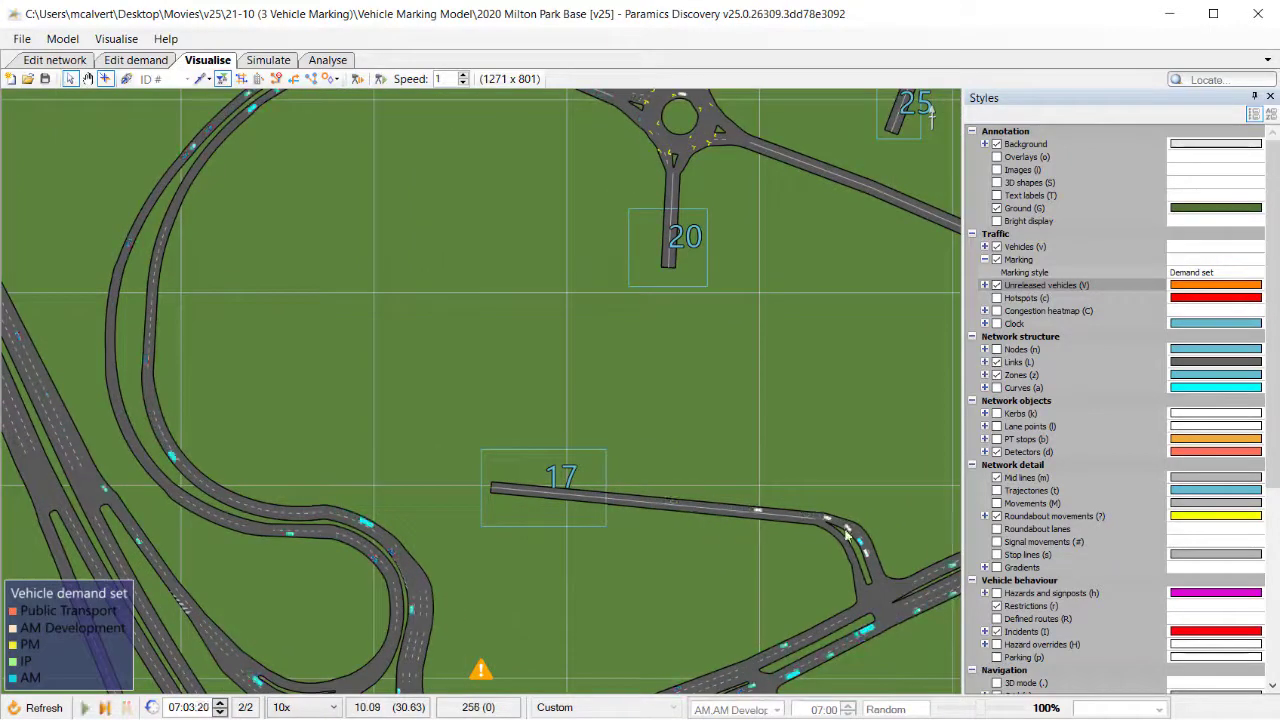
scroll(838, 550, "up", 2)
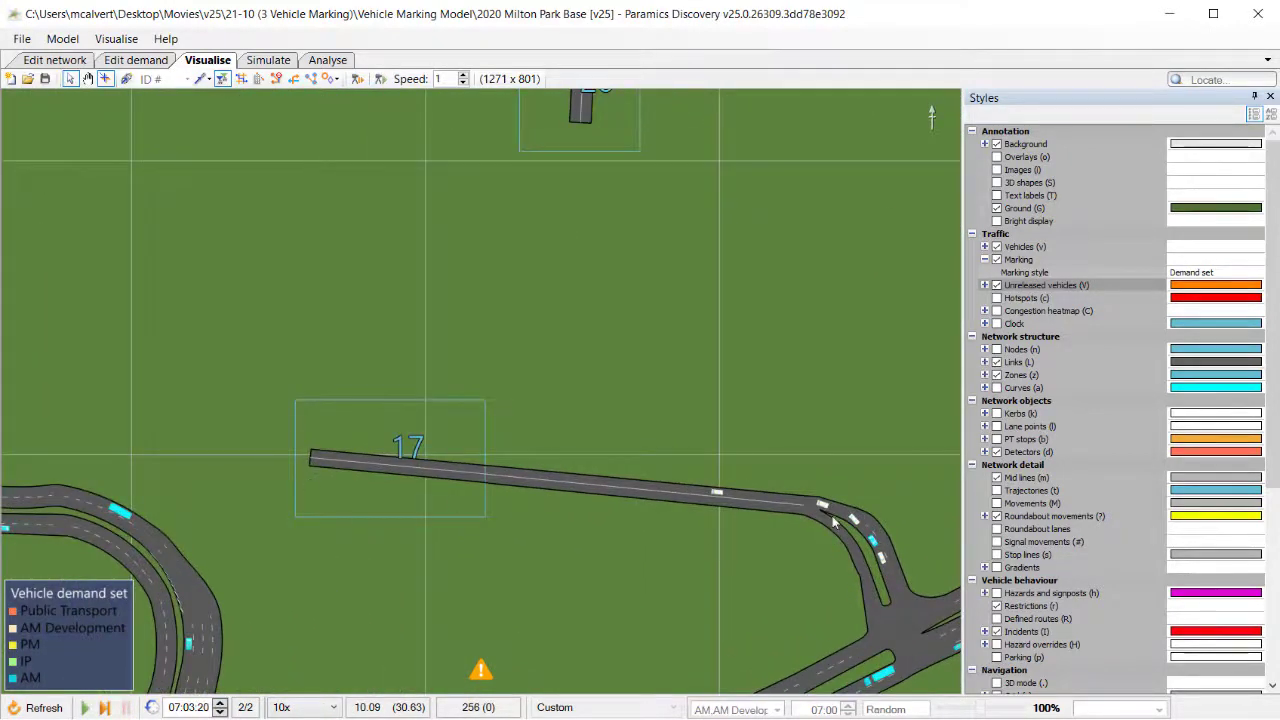
left_click_drag(724, 517, 646, 453)
scroll(697, 455, "up", 9)
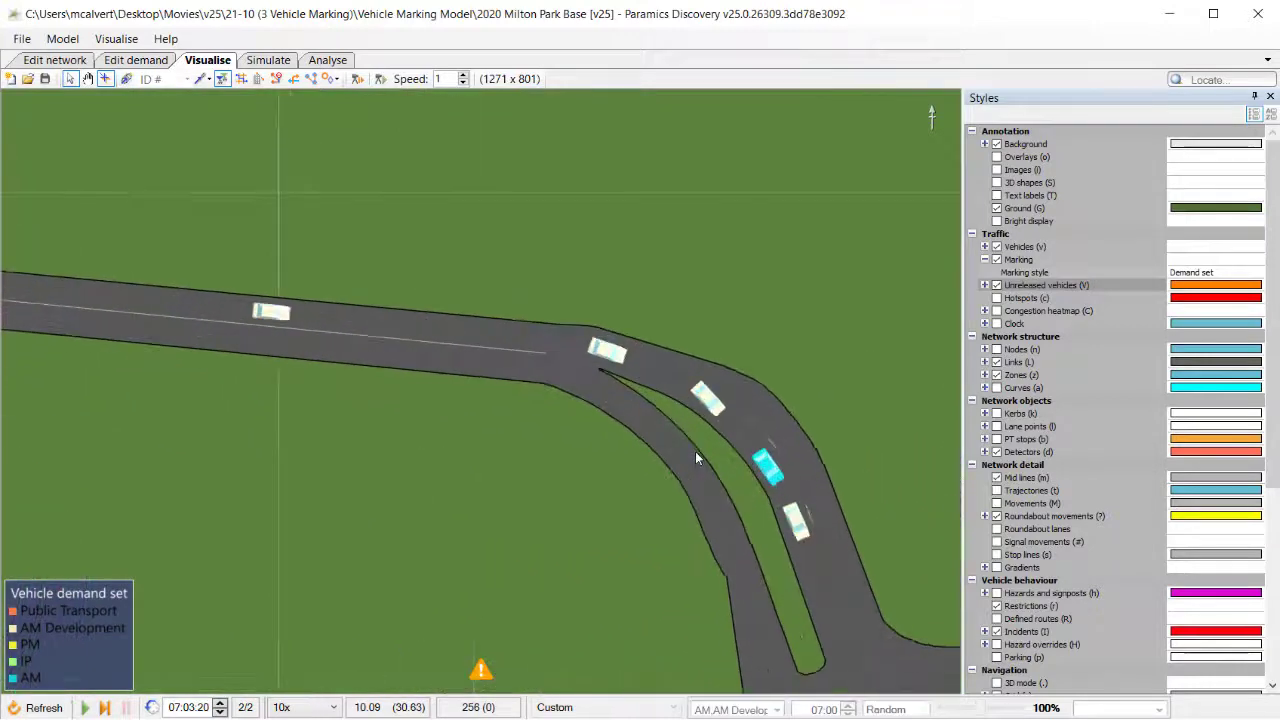
left_click_drag(663, 532, 525, 430)
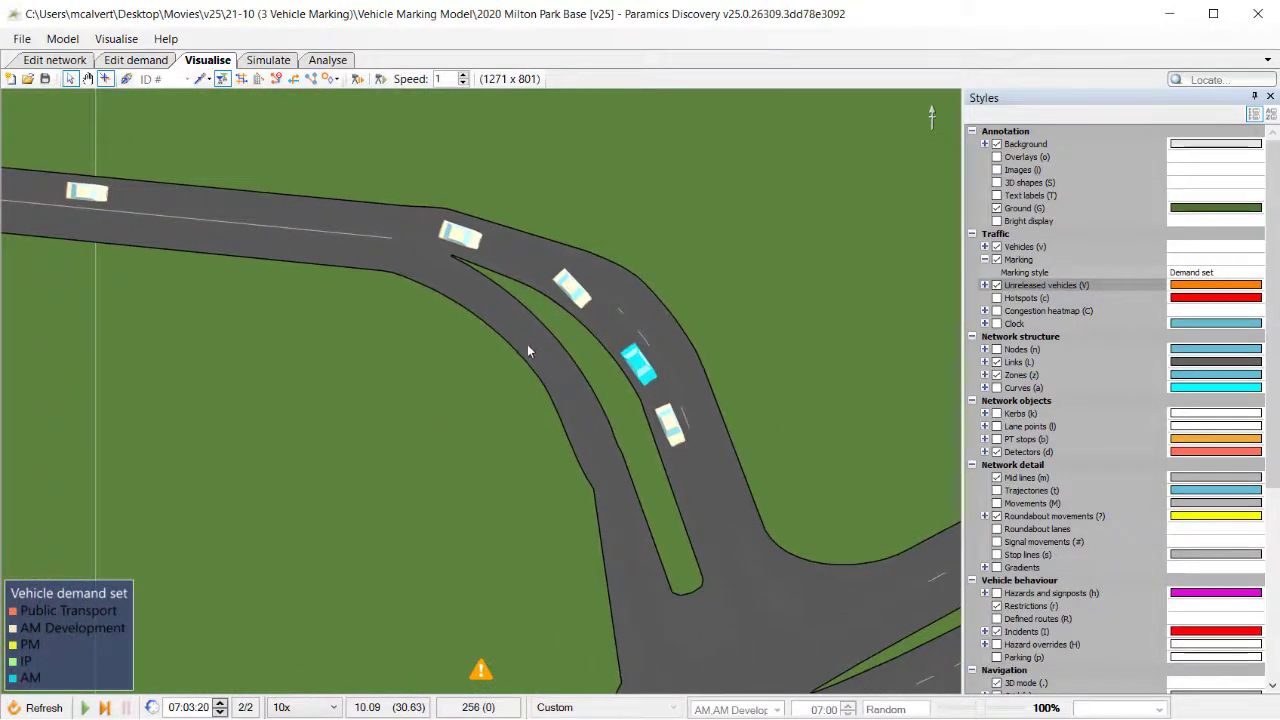
scroll(527, 344, "up", 1)
left_click_drag(547, 335, 571, 500)
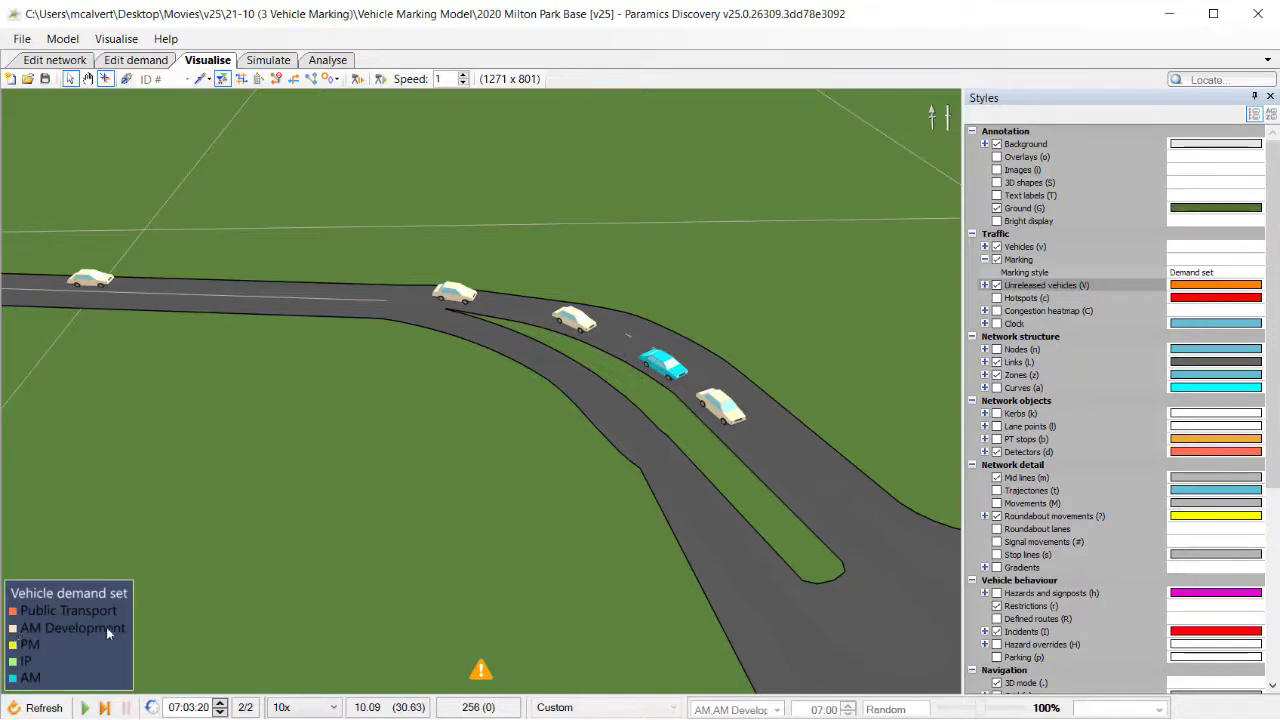
Examine where the AM Development vehicles appear across the wider network and on the approach to the large roundabout.
scroll(371, 429, "down", 10)
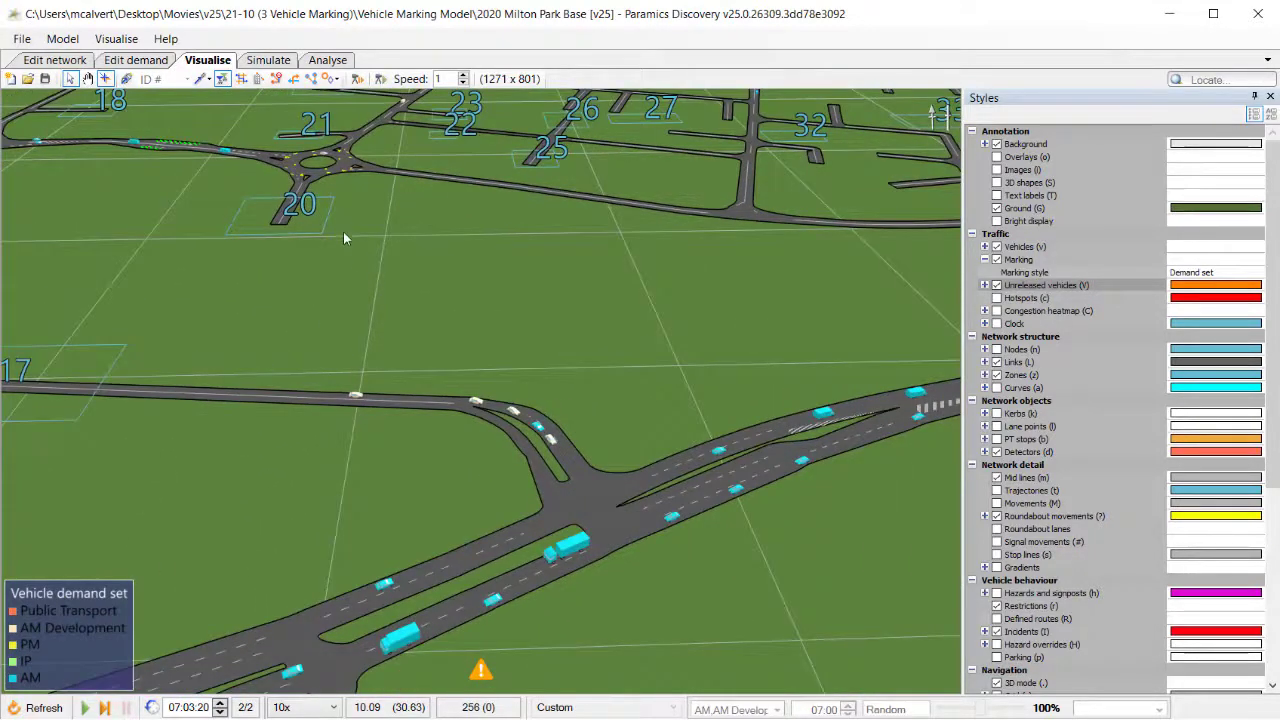
scroll(309, 290, "down", 6)
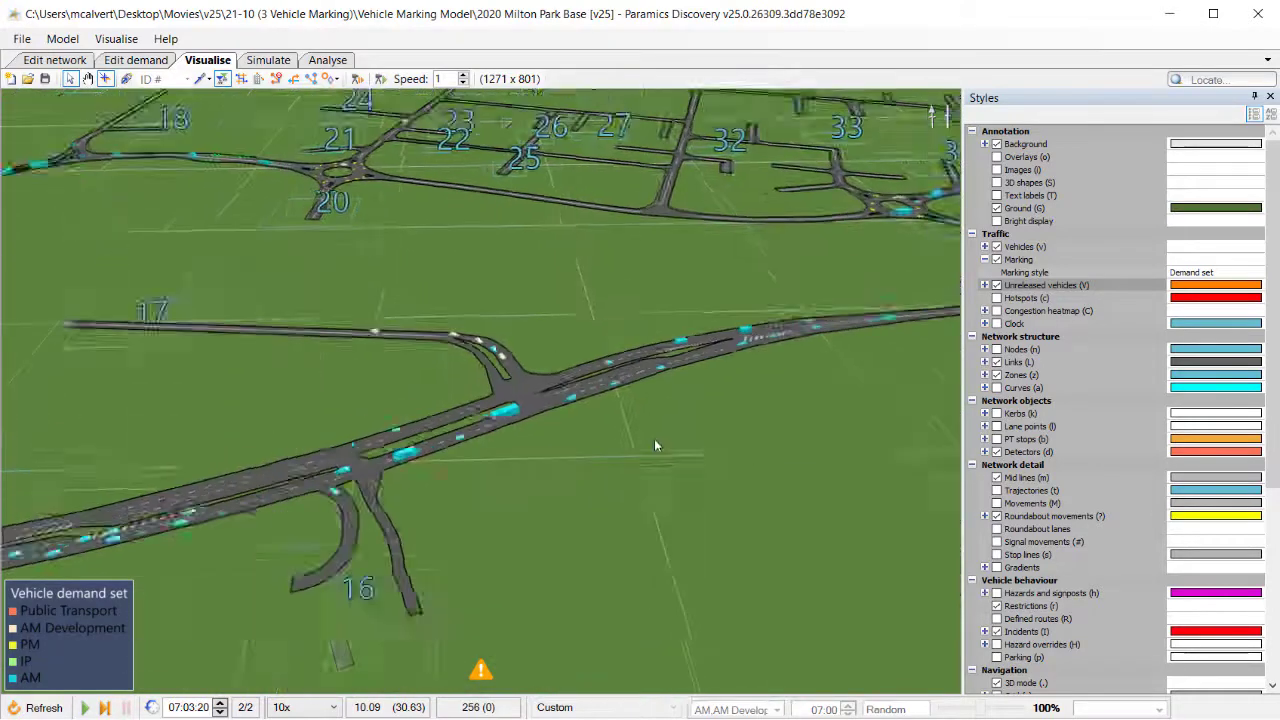
scroll(655, 445, "down", 5)
left_click_drag(351, 556, 389, 490)
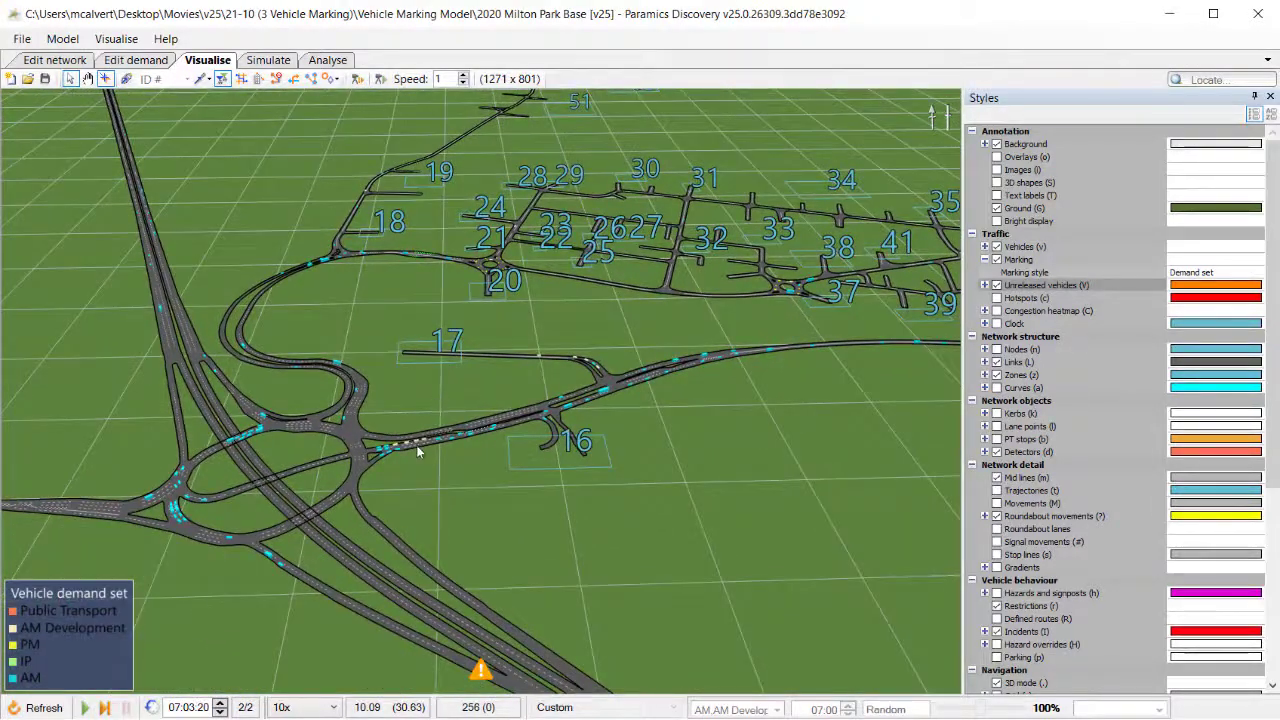
scroll(405, 447, "up", 5)
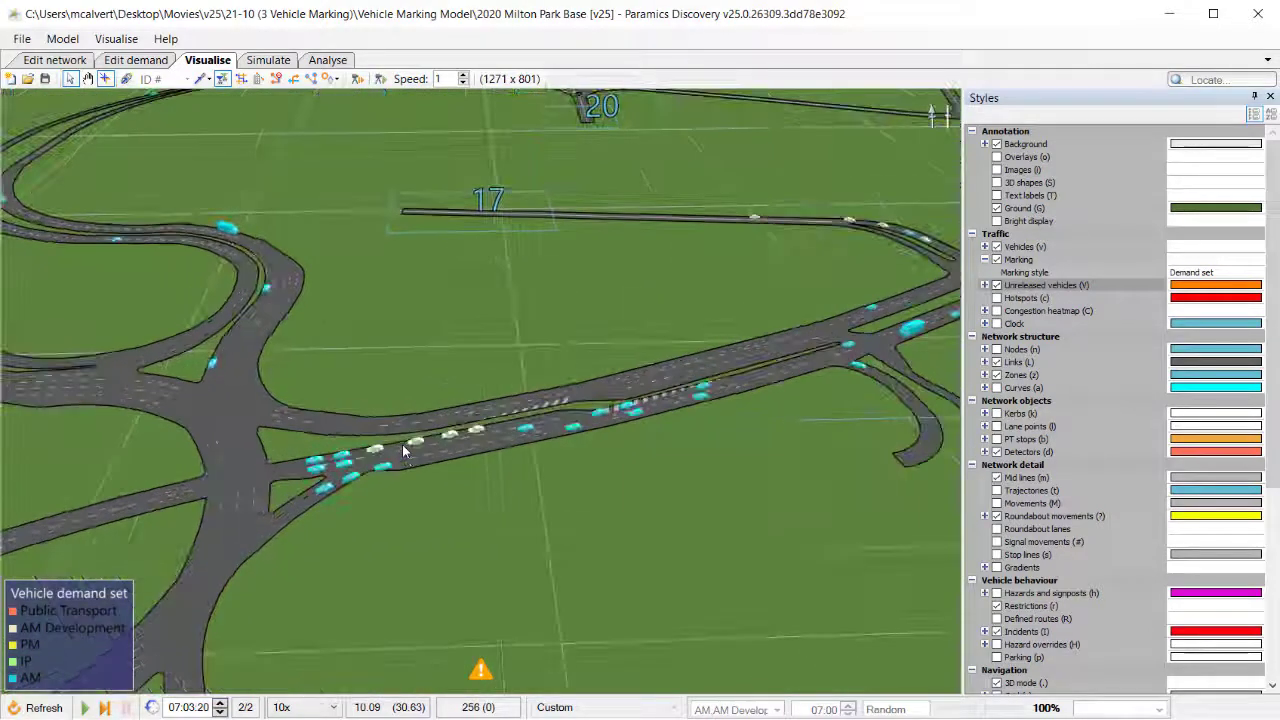
scroll(402, 444, "down", 8)
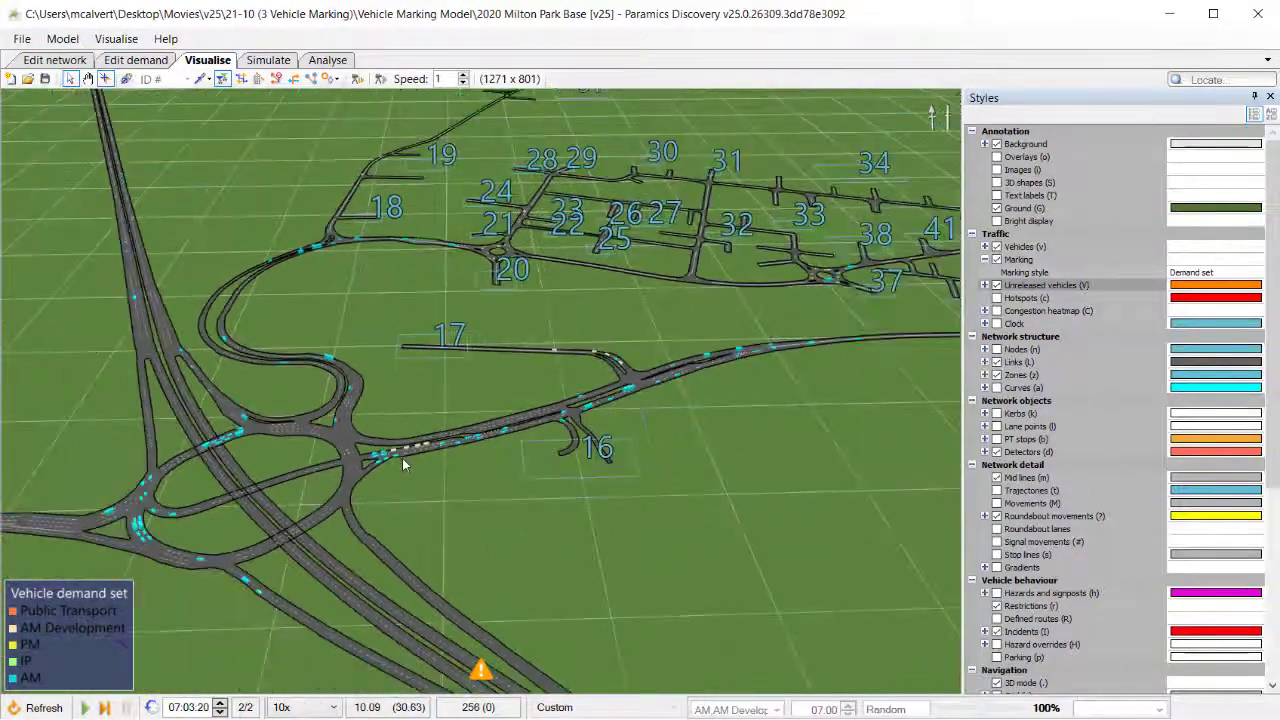
Change the vehicle marking style from demand set to Familiar.
scroll(455, 370, "up", 8)
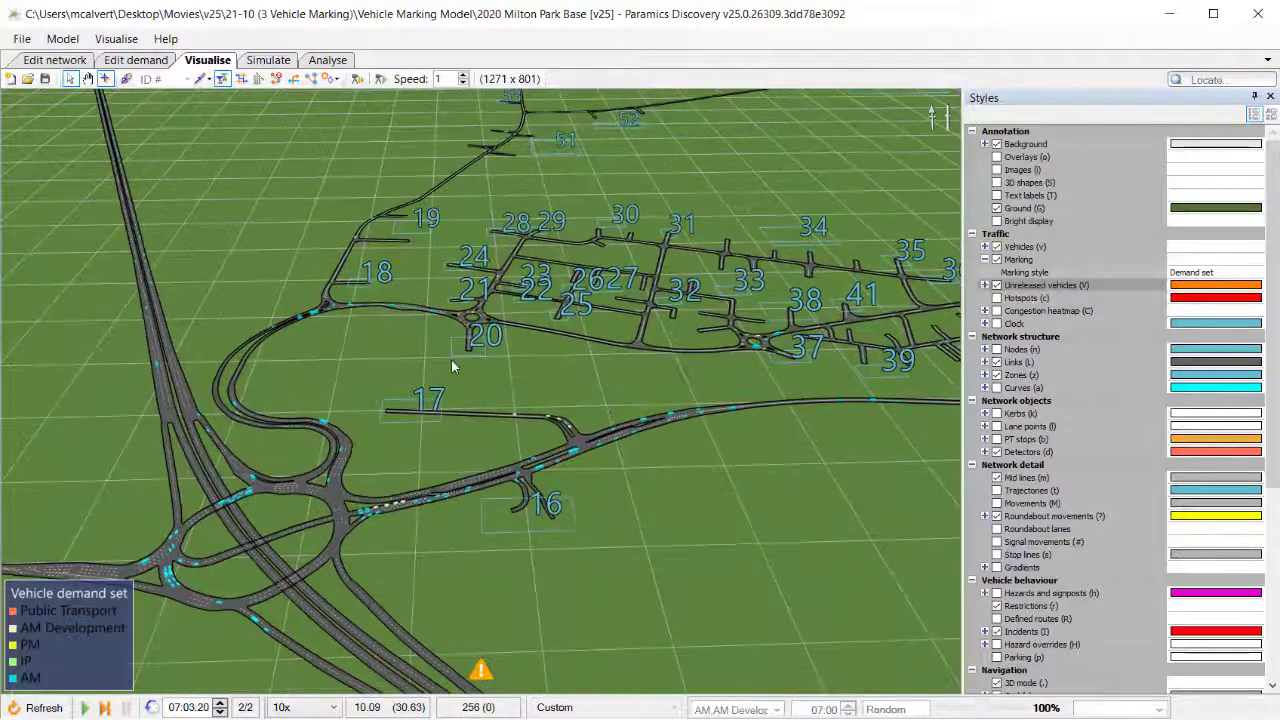
left_click(1247, 272)
left_click(1257, 273)
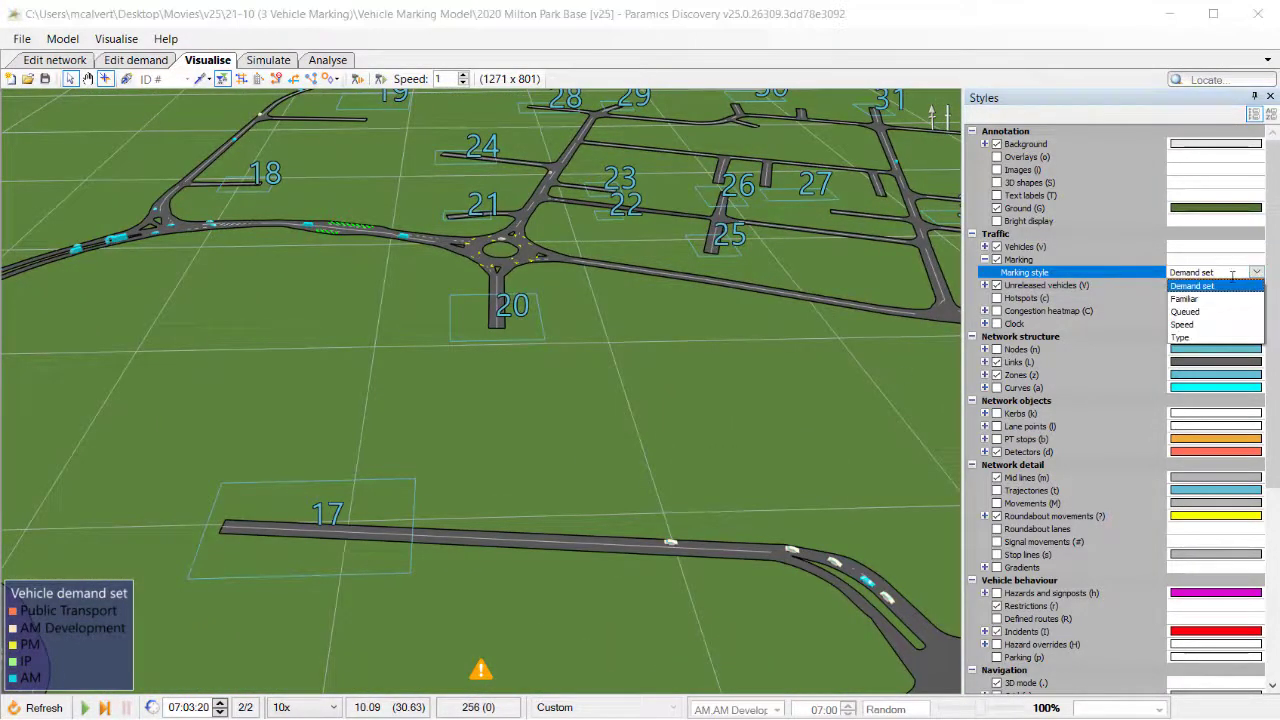
left_click(1205, 300)
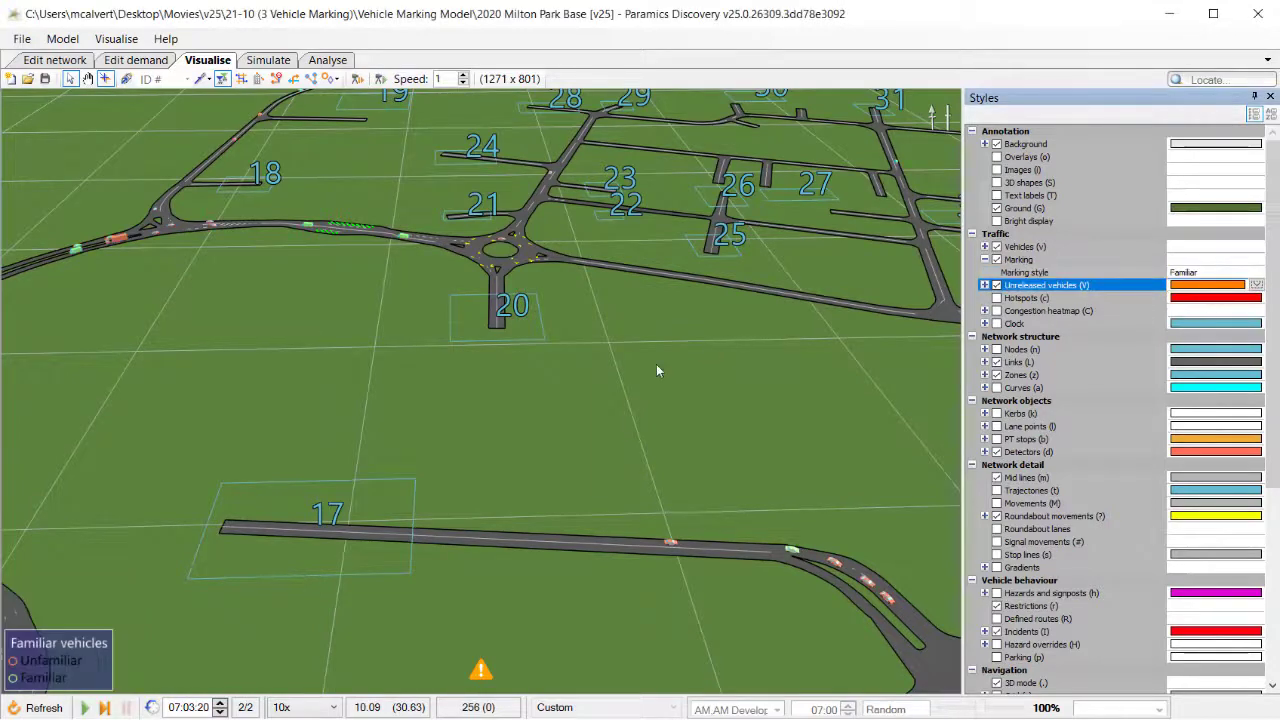
Examine the familiar and unfamiliar vehicle markings at the large roundabout and across the wider network.
left_click_drag(362, 441, 674, 228)
left_click_drag(389, 482, 559, 344)
scroll(527, 458, "up", 3)
left_click_drag(556, 474, 533, 428)
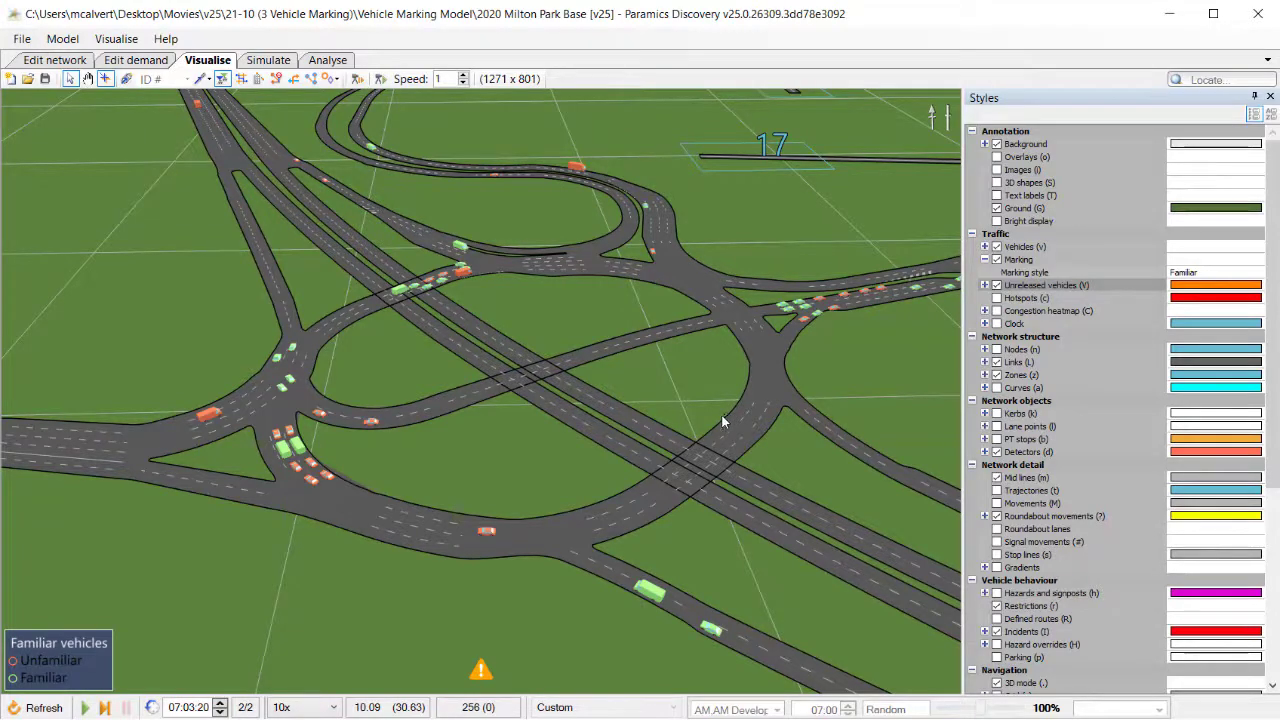
scroll(502, 325, "down", 5)
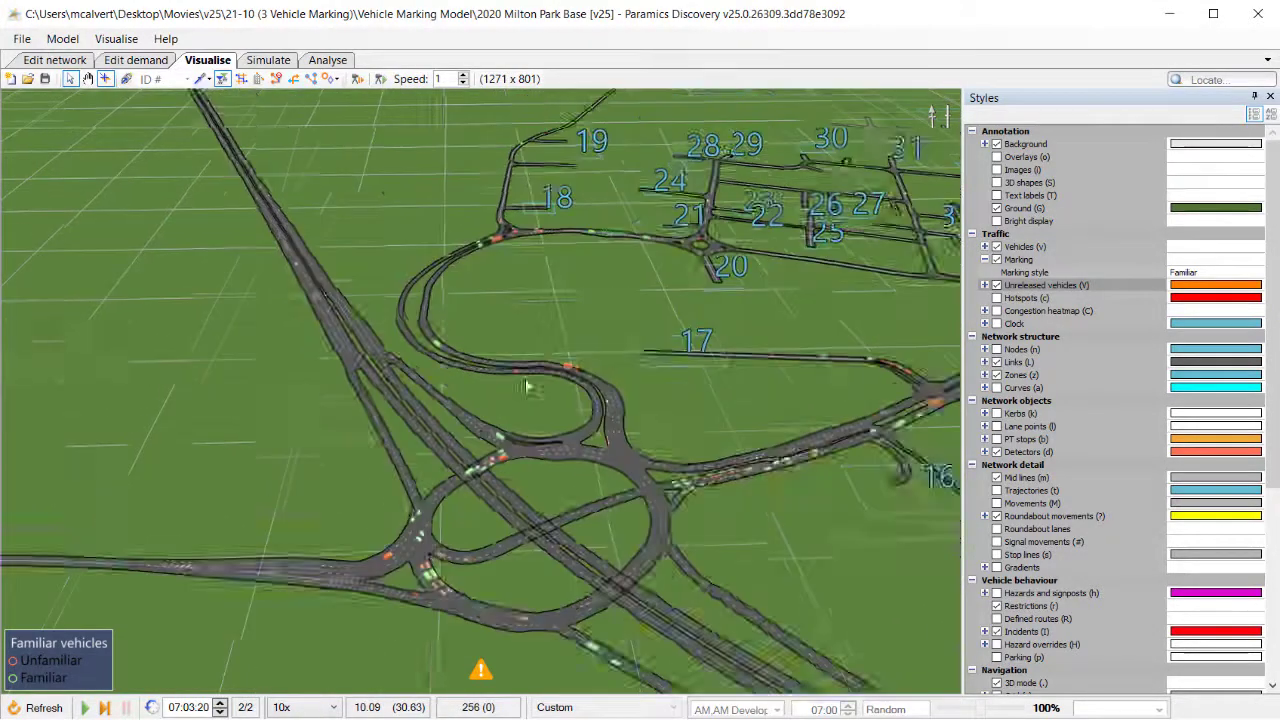
scroll(527, 387, "down", 6)
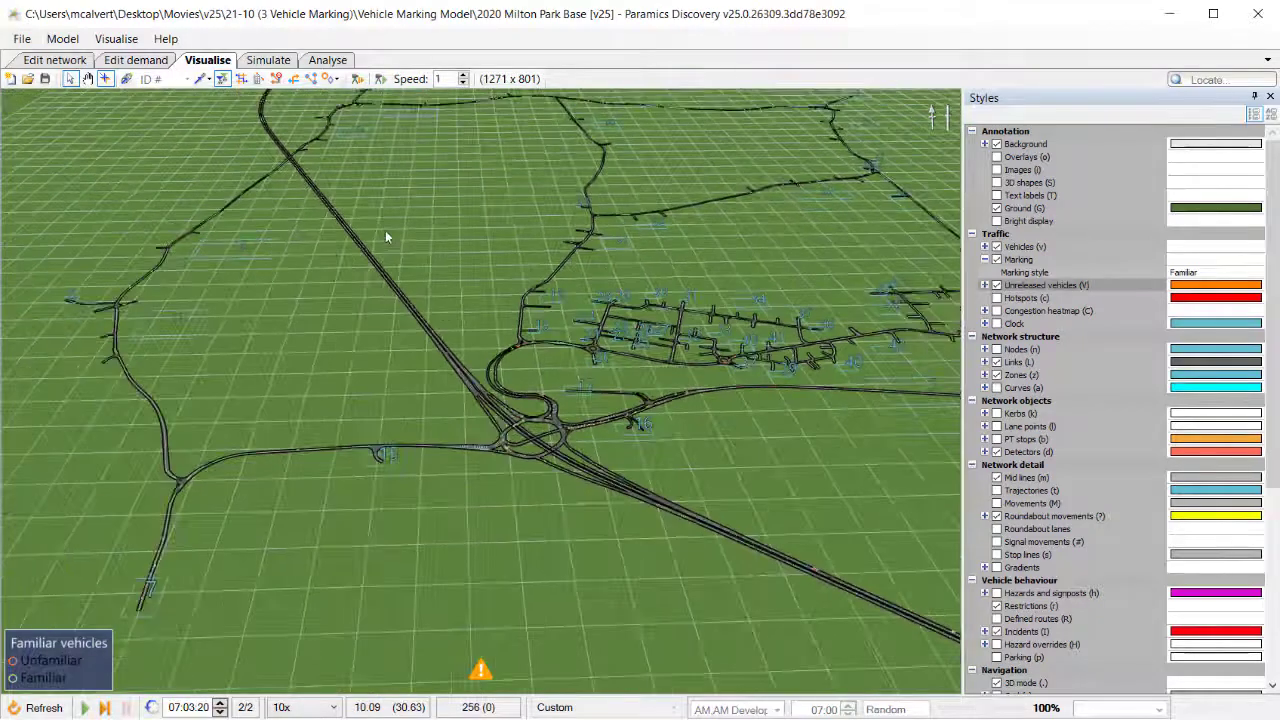
left_click_drag(387, 237, 449, 257)
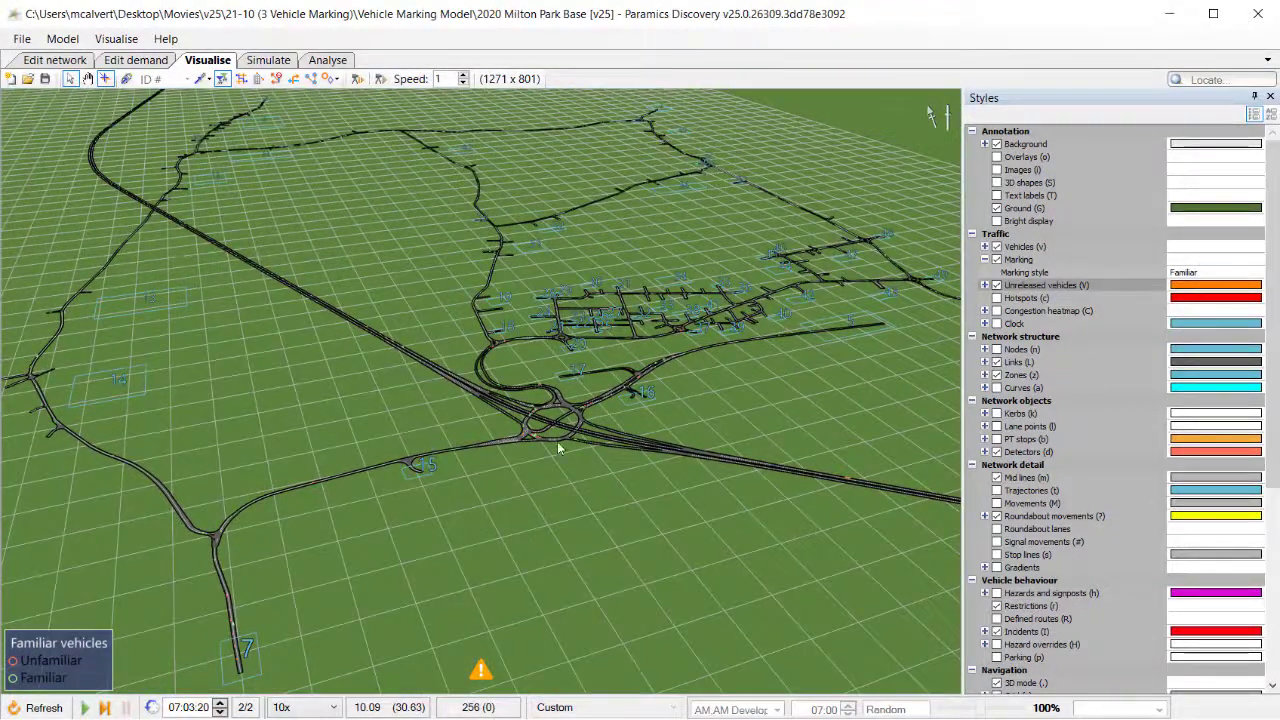
left_click_drag(657, 397, 410, 449)
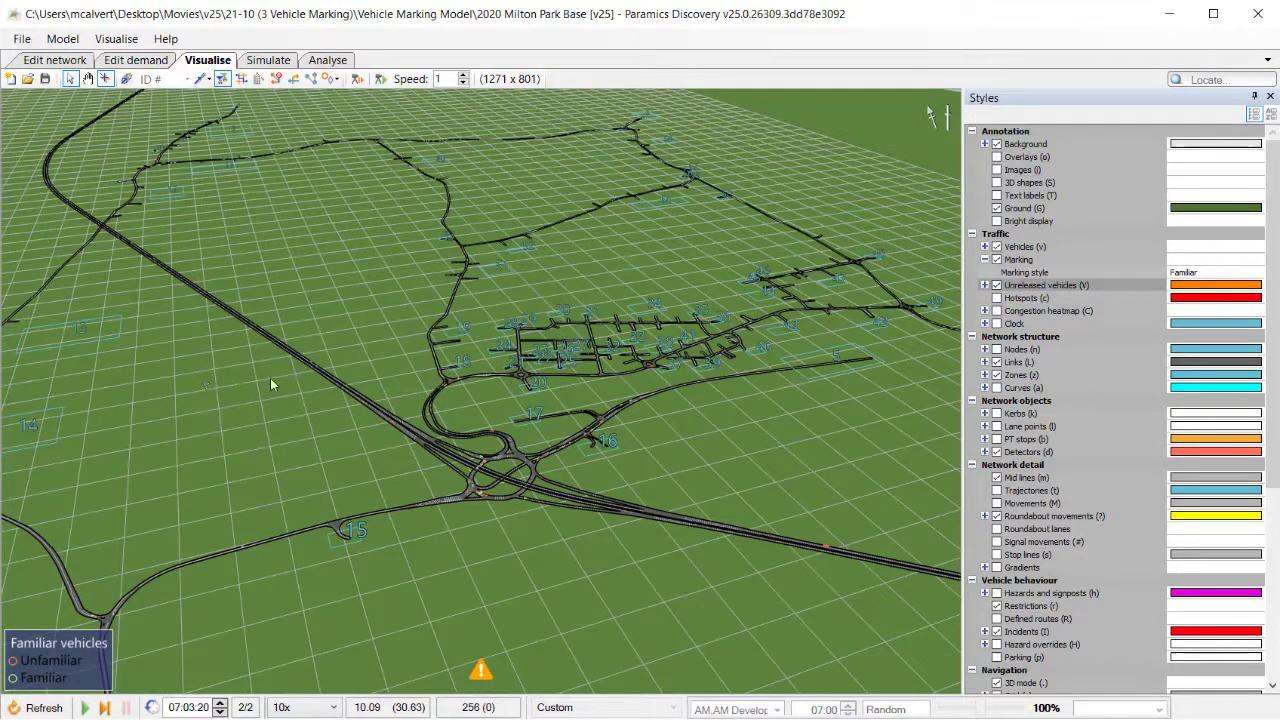
scroll(549, 493, "up", 6)
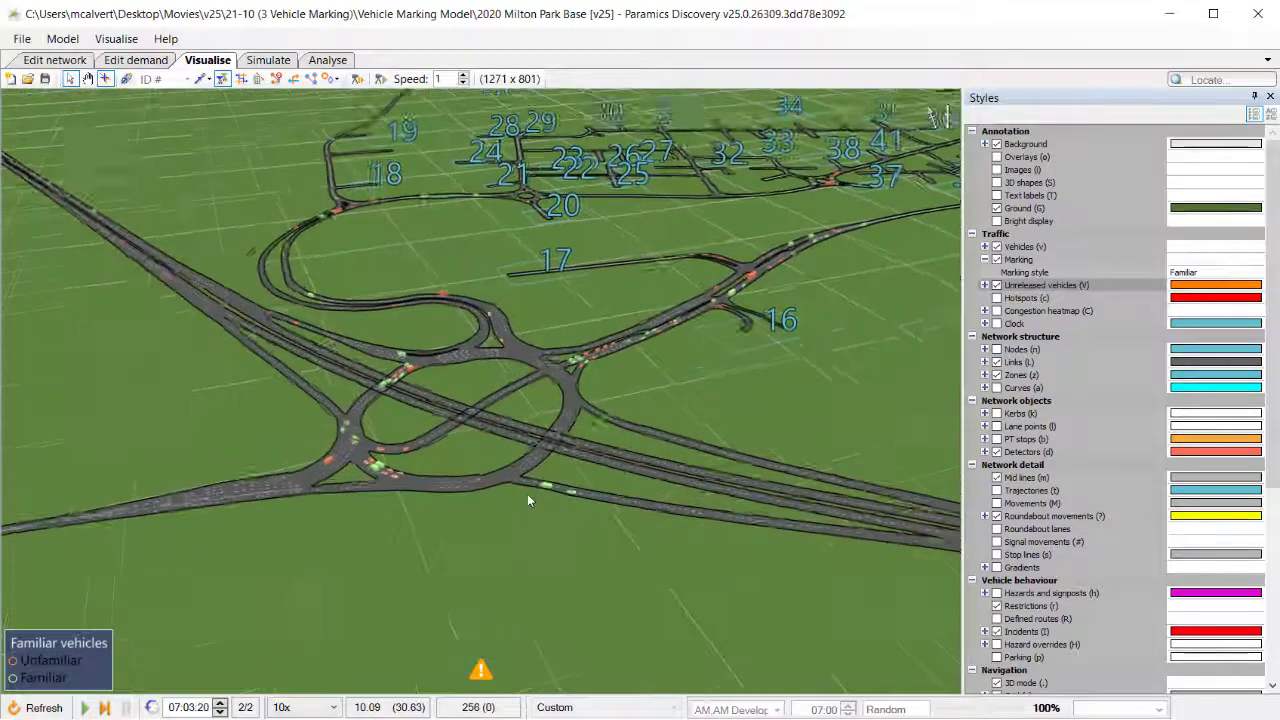
Set the marking style to Queued and resume the simulation, watching the queues on the large roundabout's approaches.
left_click(1248, 272)
left_click(1256, 273)
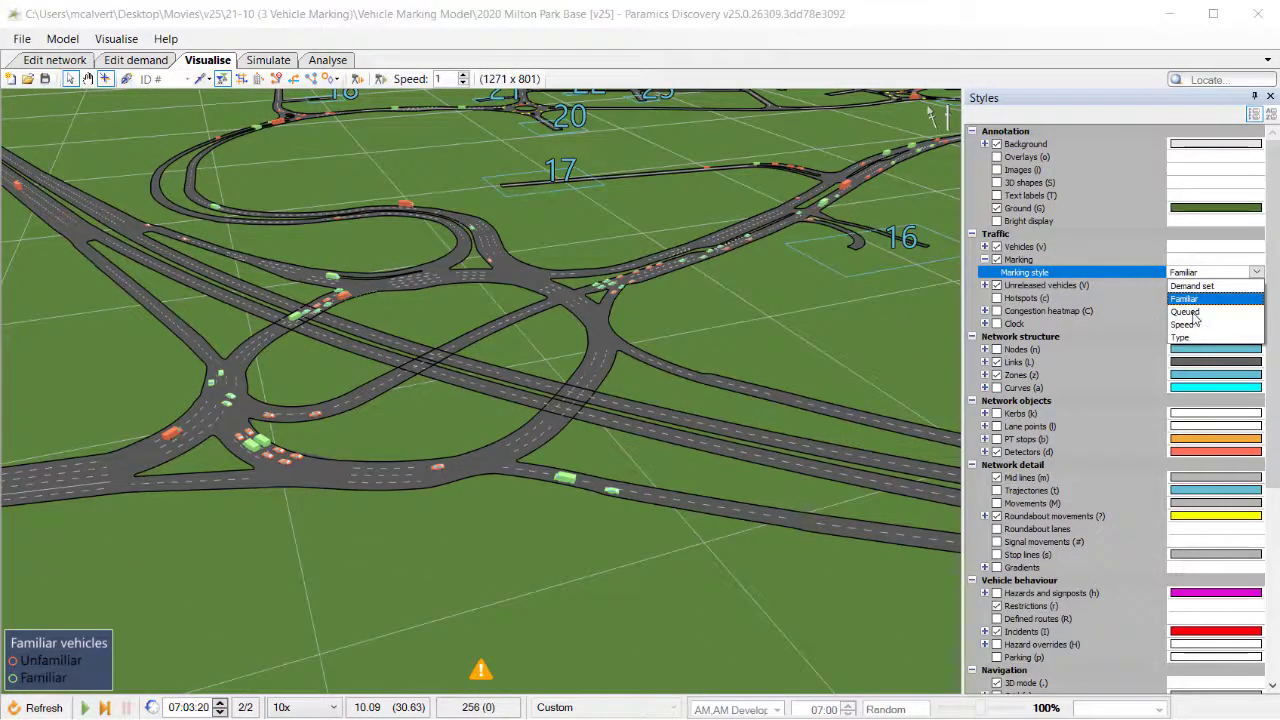
left_click(1186, 311)
left_click_drag(405, 412, 453, 420)
key("space")
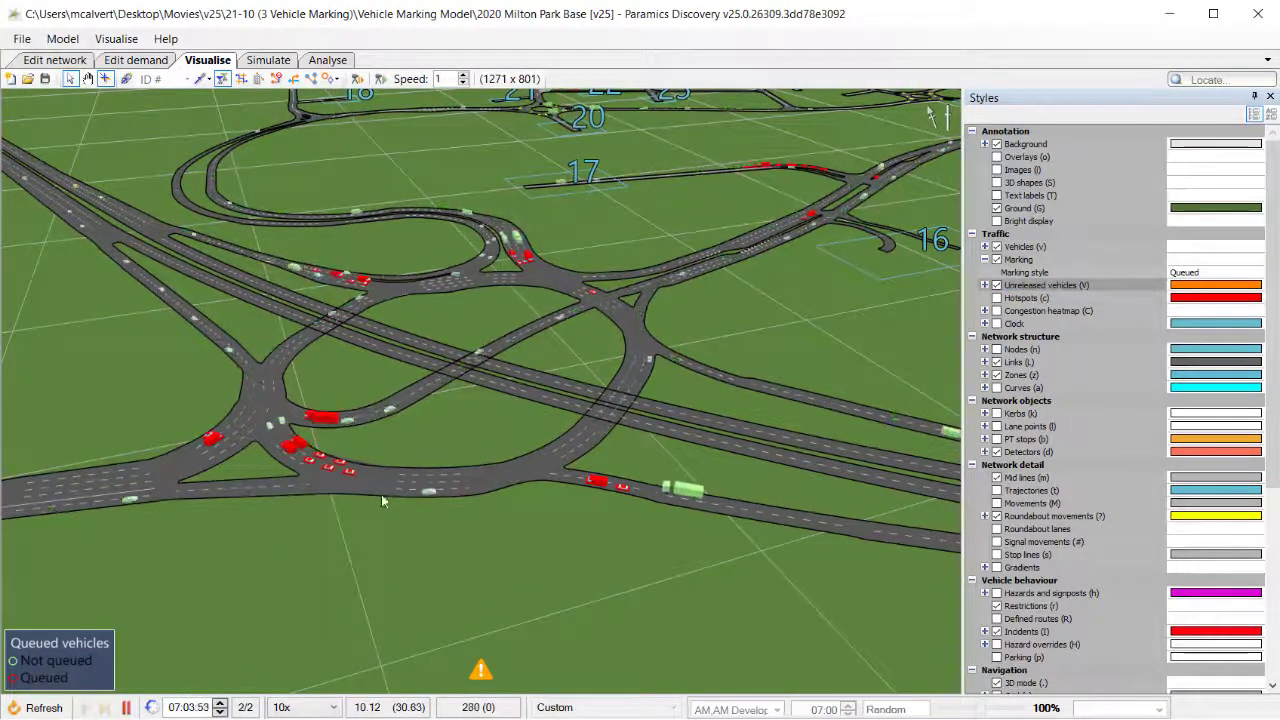
scroll(688, 394, "up", 3)
scroll(768, 398, "down", 3)
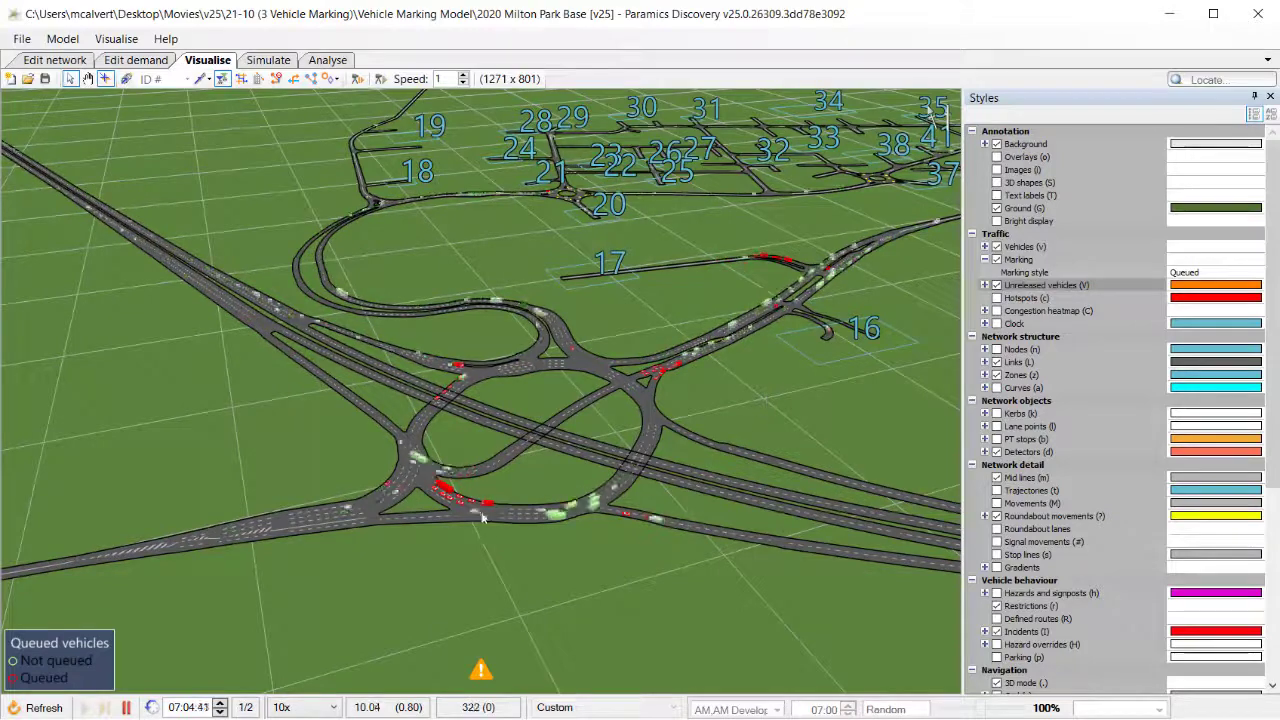
scroll(452, 474, "up", 3)
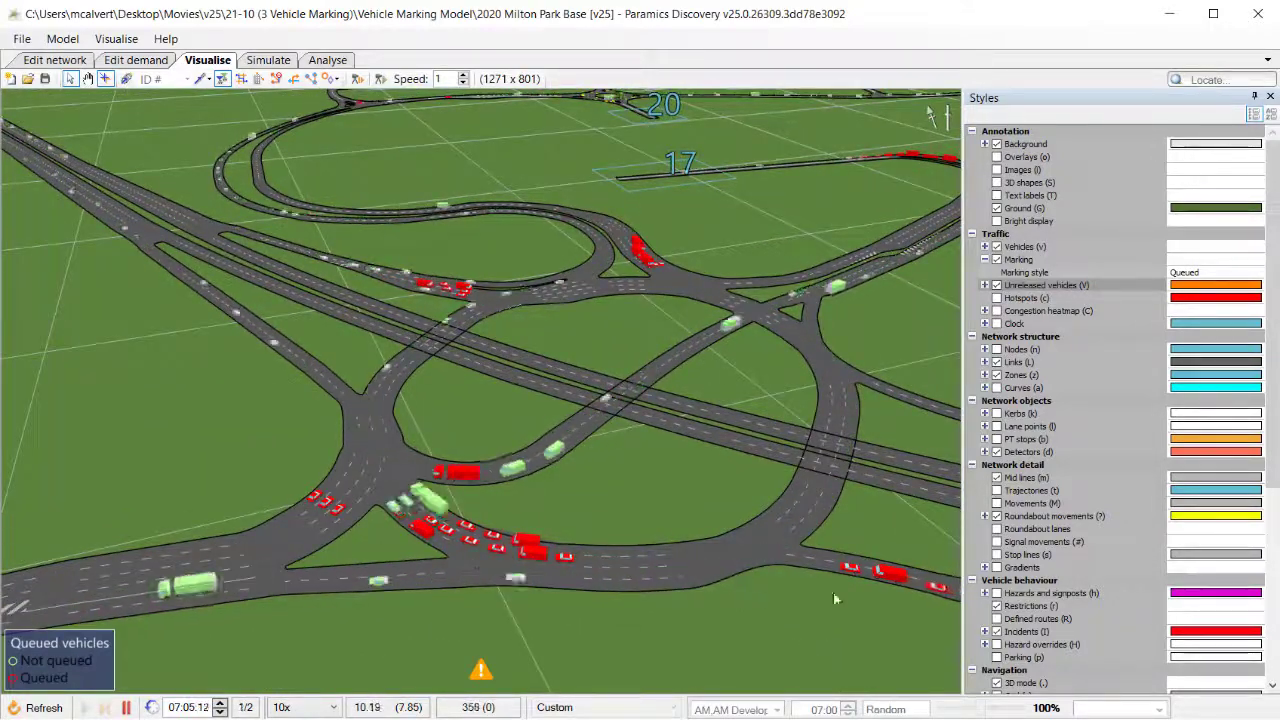
Set the vehicle marking style to Speed while the simulation runs.
left_click(1205, 272)
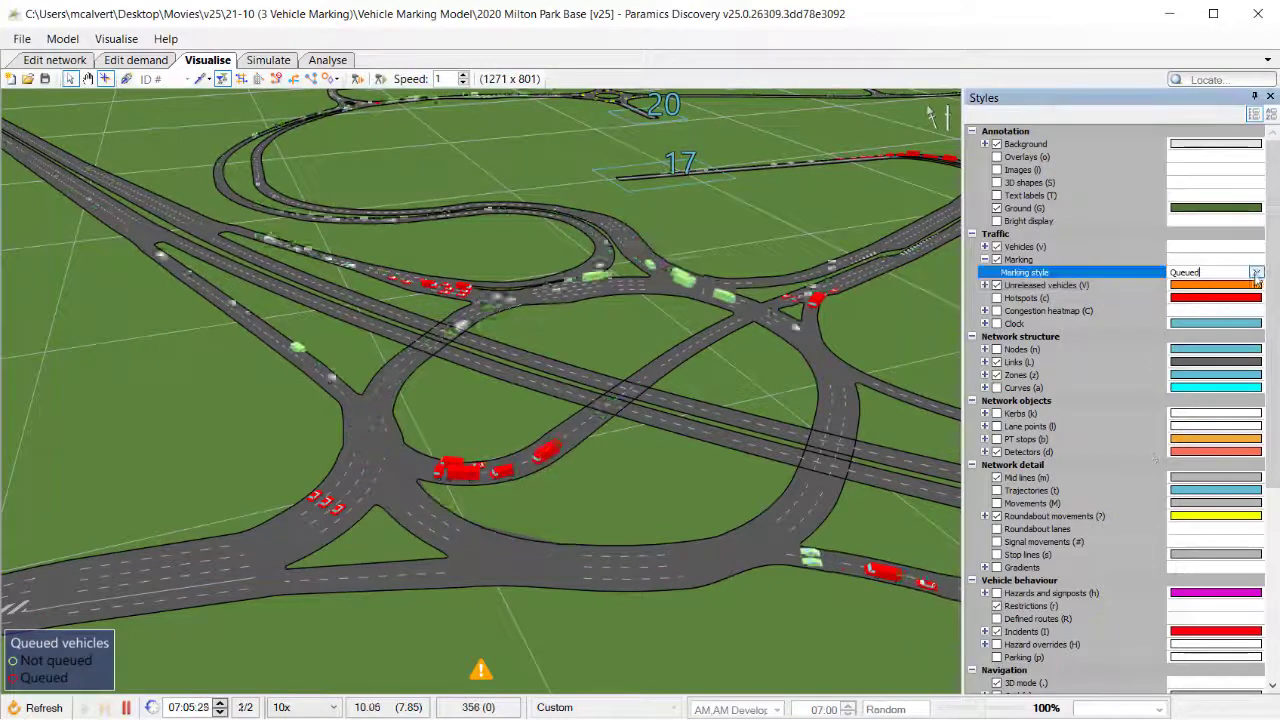
left_click(1205, 272)
left_click(1185, 324)
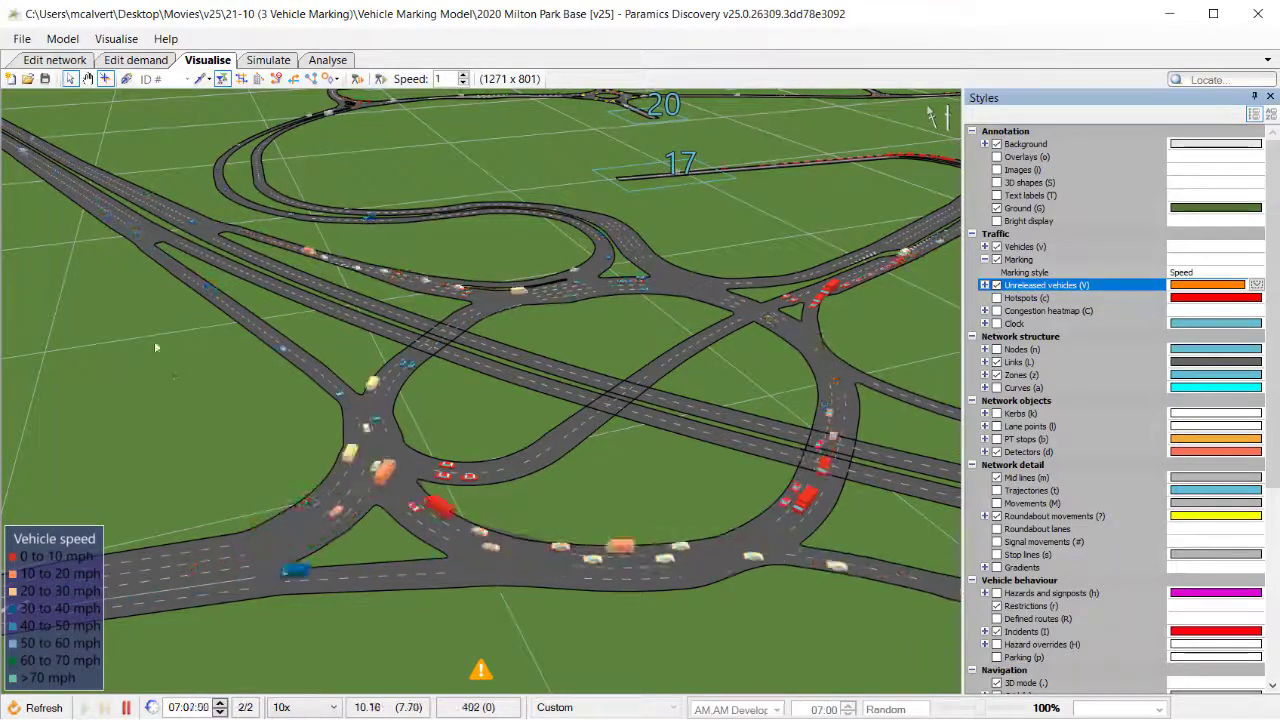
Pause the simulation at the dual carriageway and inspect the details of individual cars against the speed legend.
left_click_drag(155, 342, 501, 489)
scroll(408, 533, "up", 5)
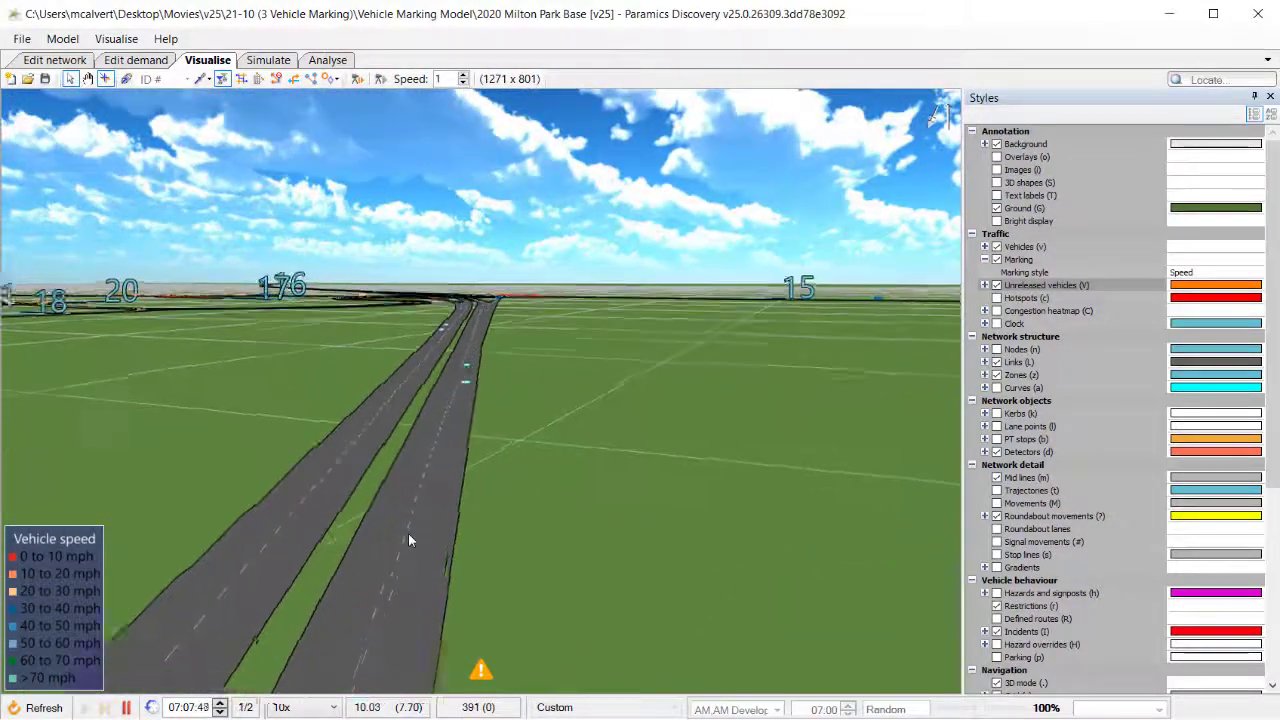
left_click_drag(408, 372, 489, 411)
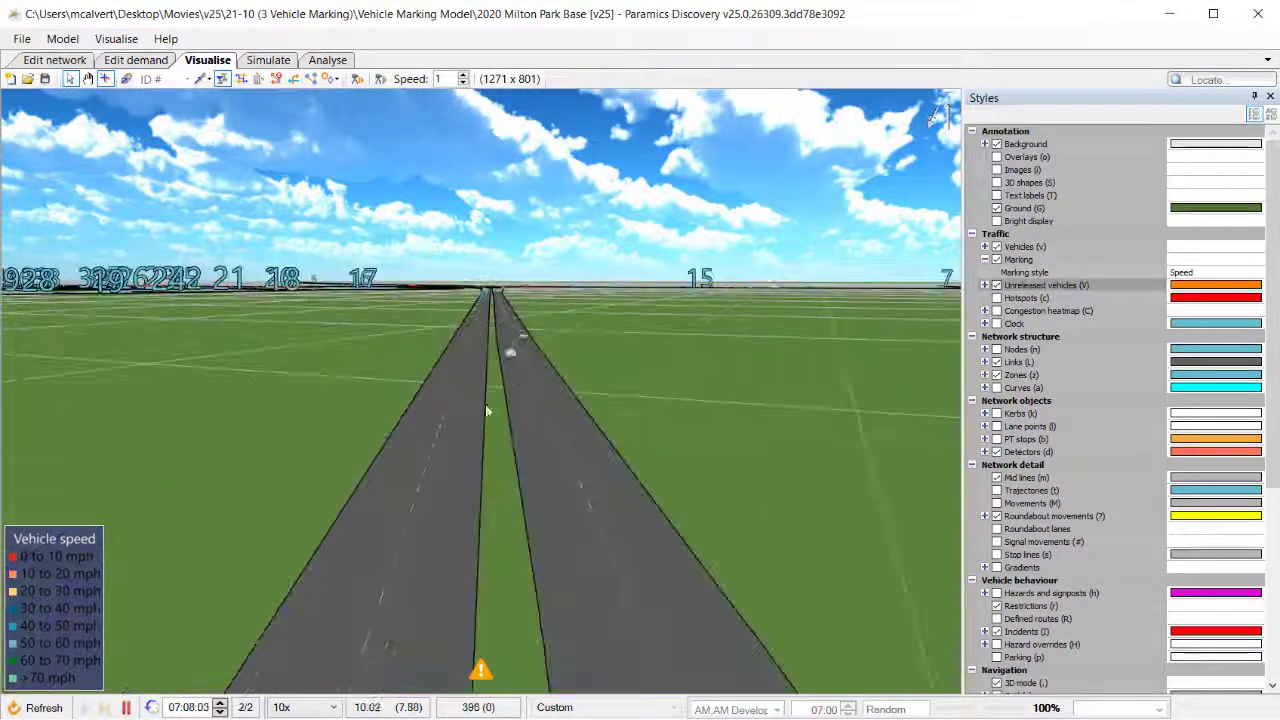
key("space")
left_click_drag(347, 551, 408, 557)
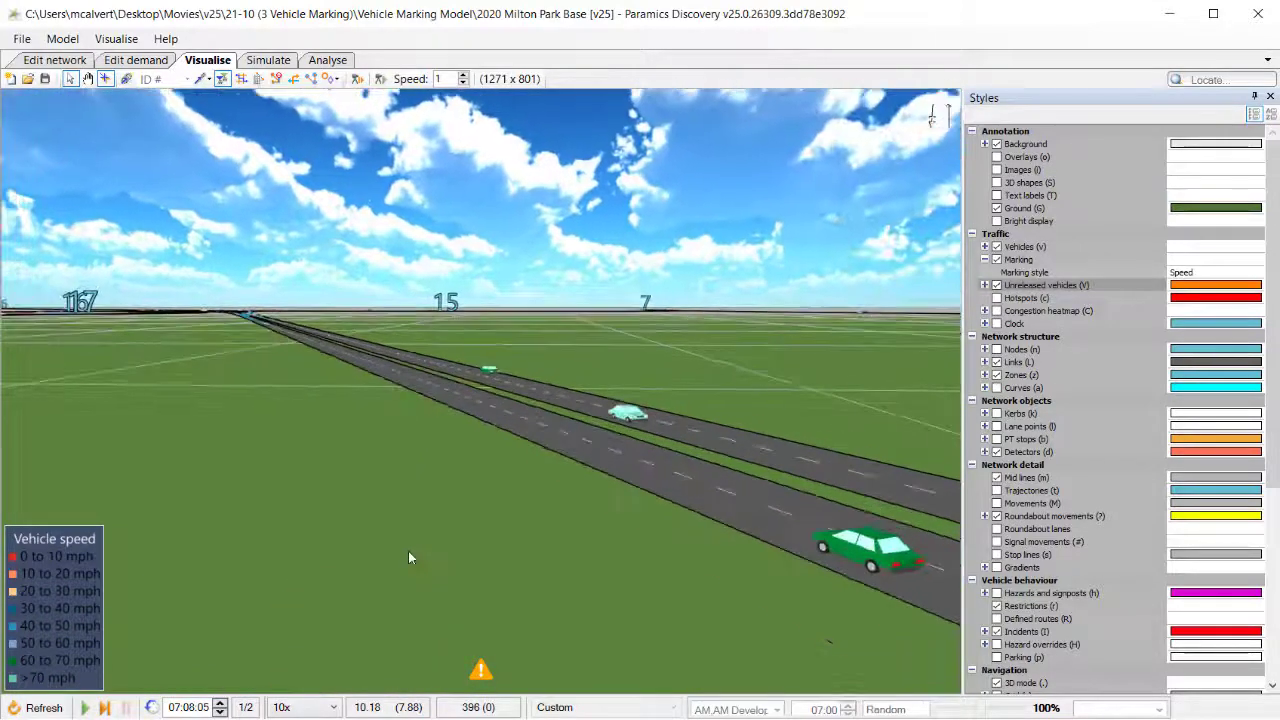
left_click_drag(767, 580, 537, 543)
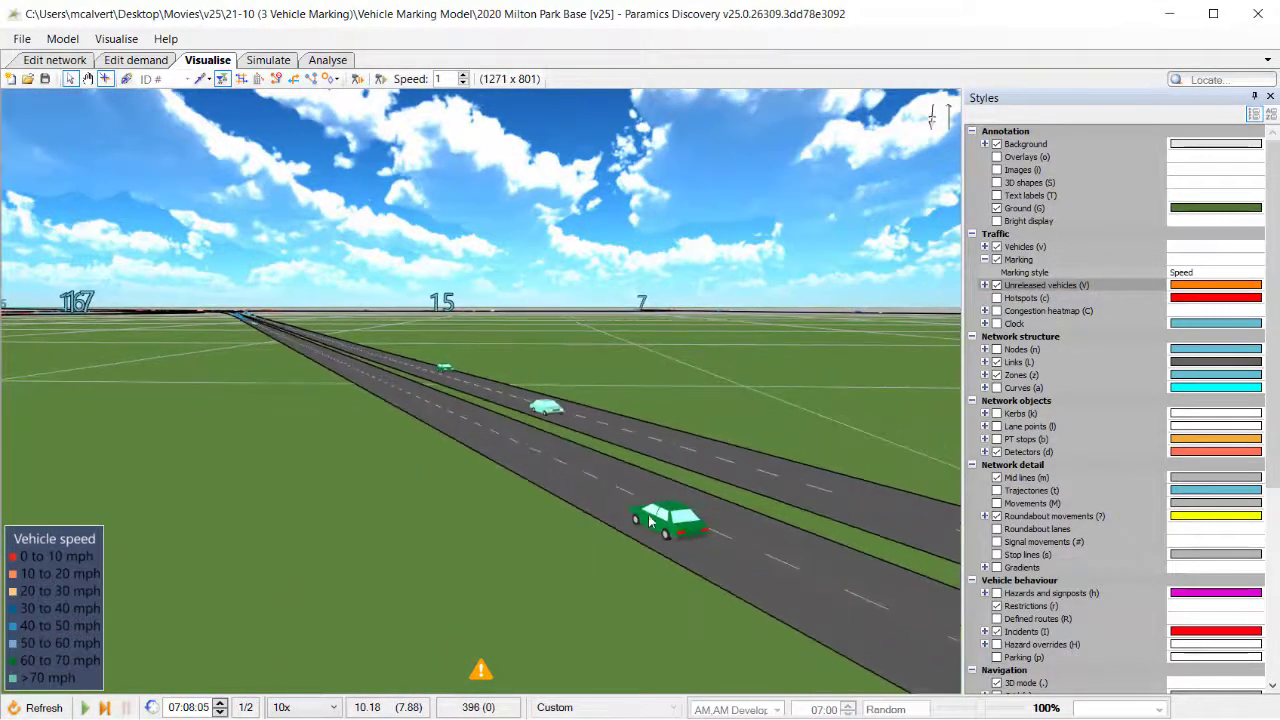
mouse_move(666, 517)
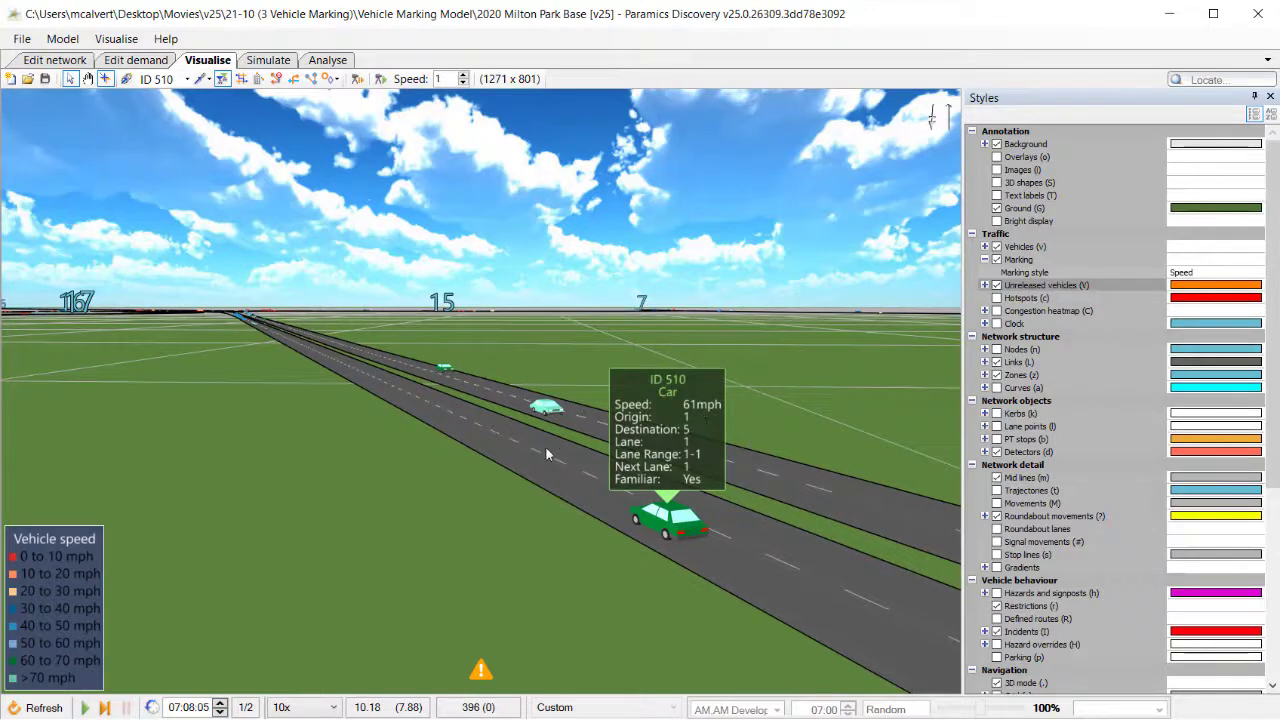
mouse_move(546, 409)
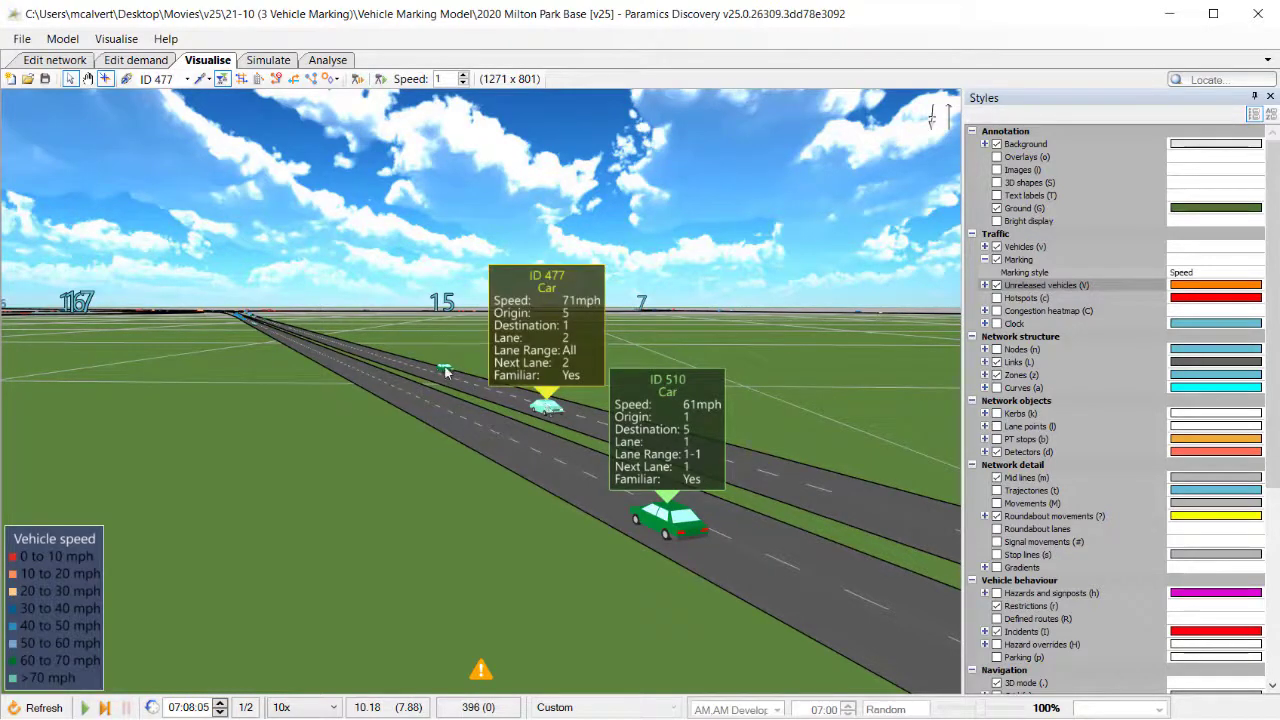
left_click(446, 371)
left_click(551, 406)
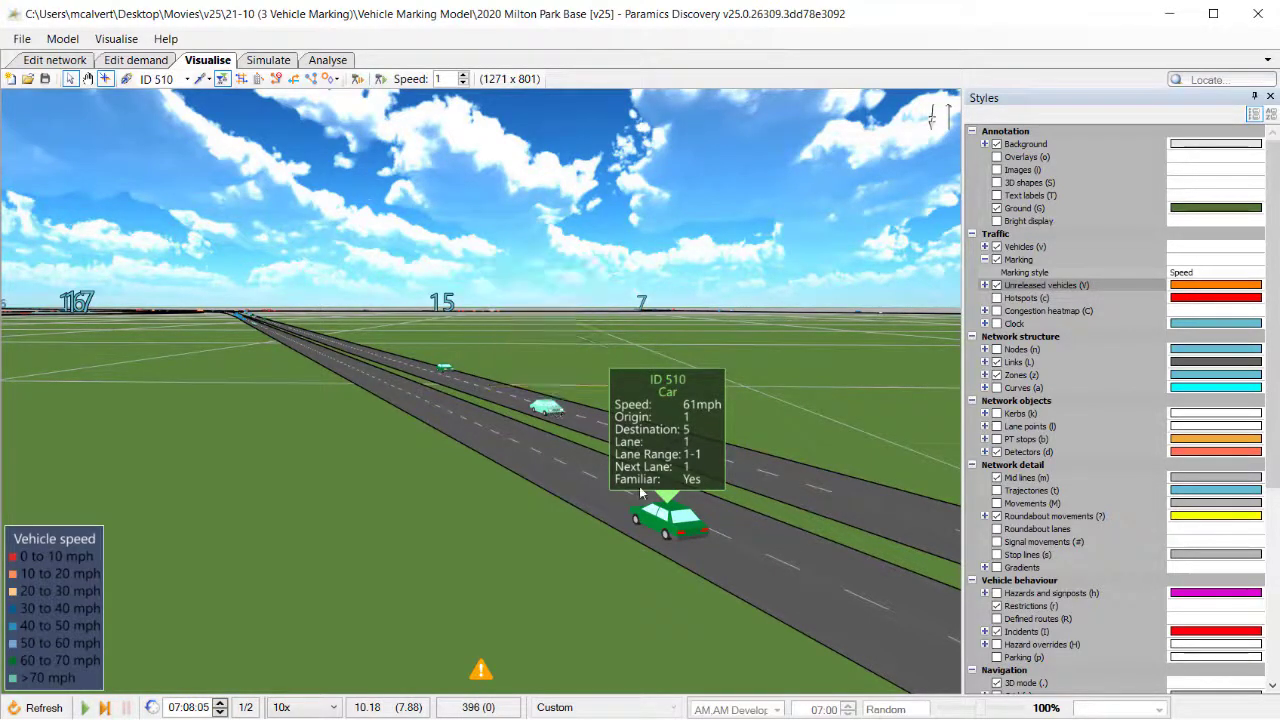
left_click(667, 510)
Resume the simulation and compare the speed markings along the dual carriageway with those on the road near zone 21.
left_click_drag(533, 560, 512, 437)
scroll(509, 426, "down", 5)
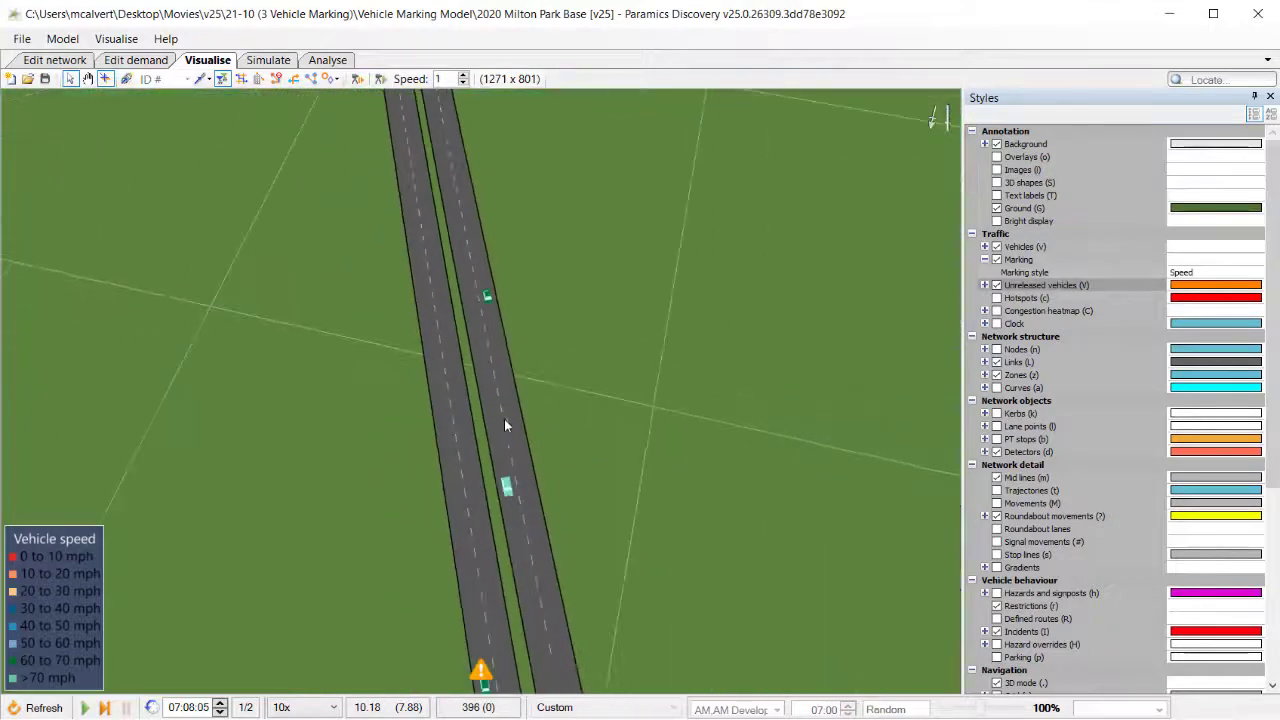
left_click_drag(497, 390, 470, 392)
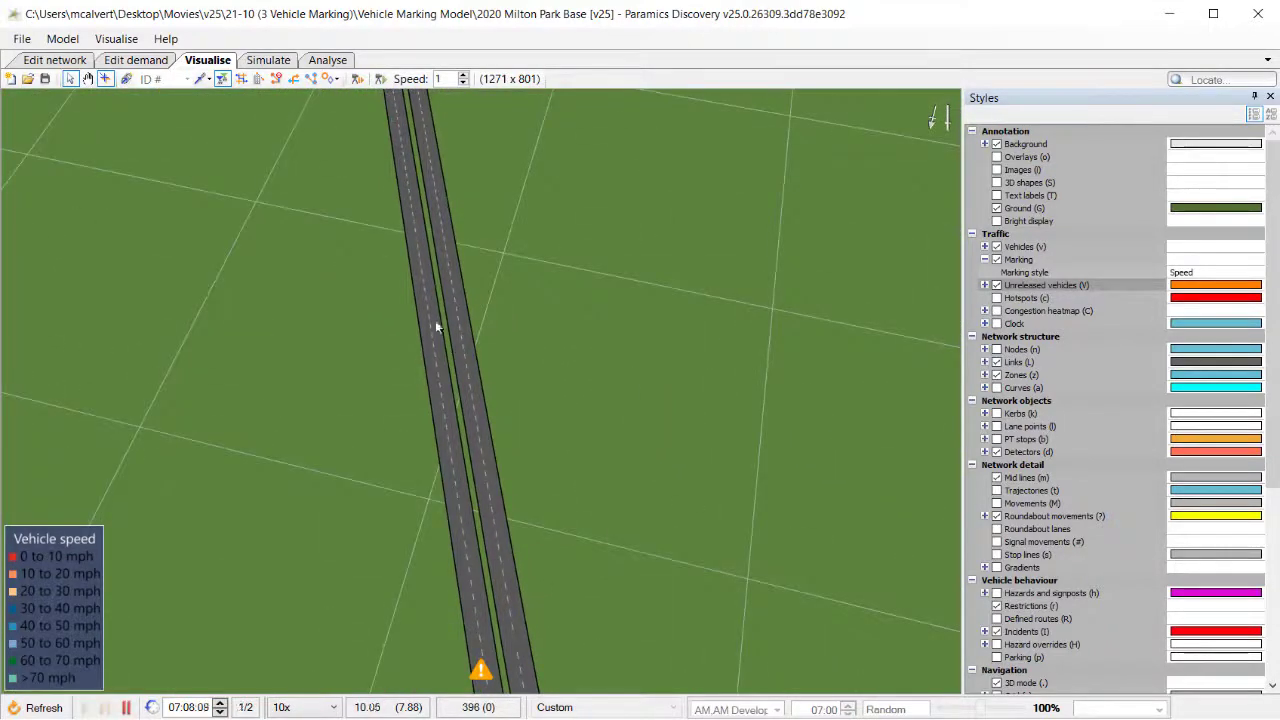
left_click_drag(435, 325, 547, 600)
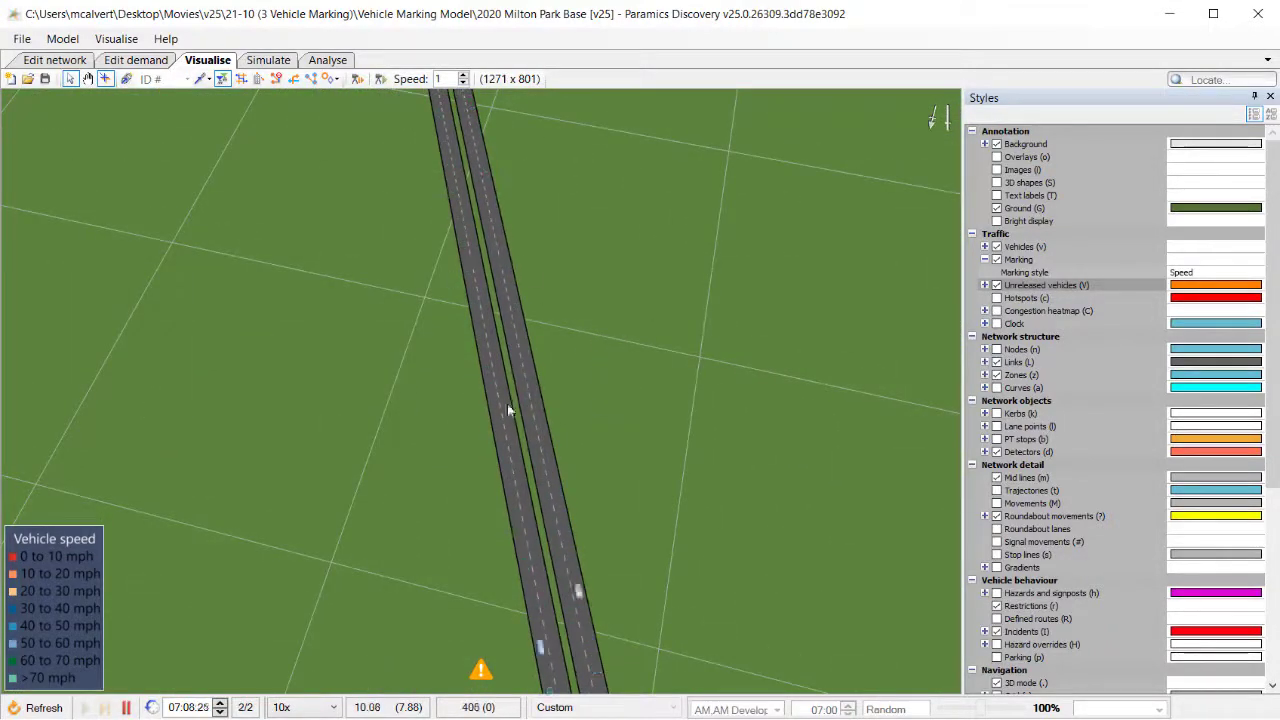
left_click_drag(536, 383, 485, 384)
scroll(526, 384, "down", 4)
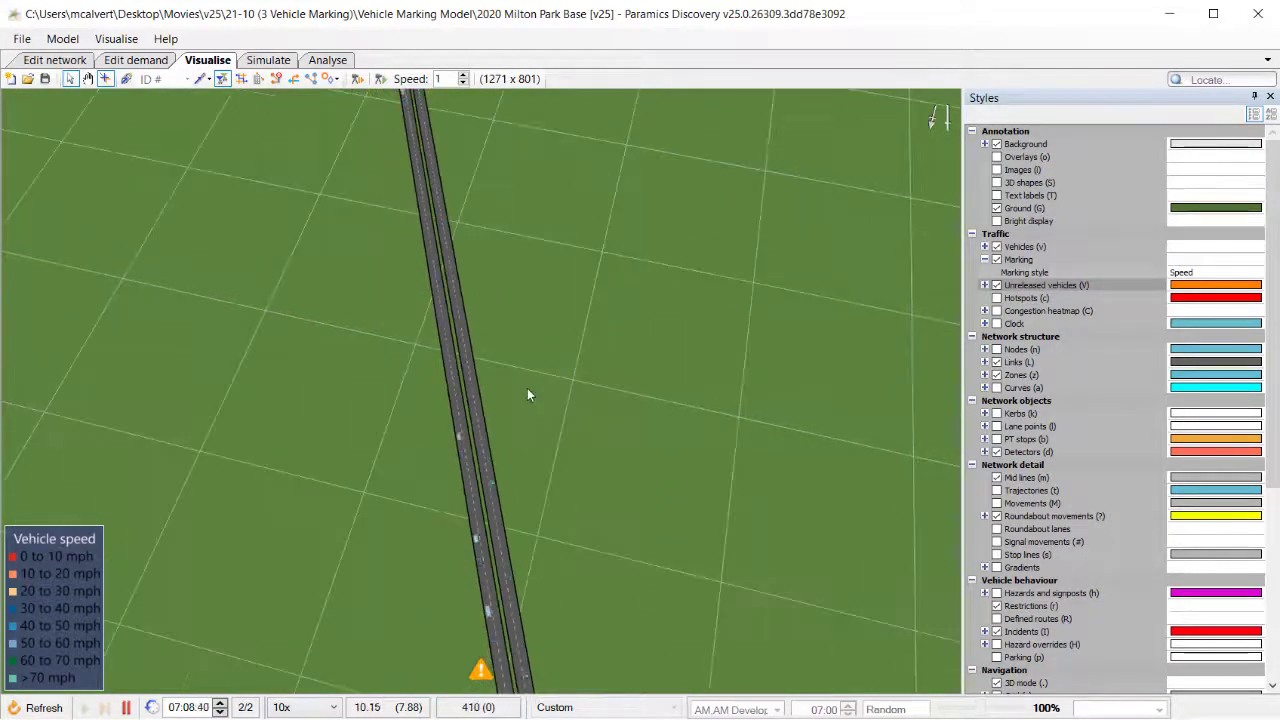
scroll(527, 398, "down", 6)
left_click_drag(343, 283, 438, 351)
scroll(438, 351, "up", 8)
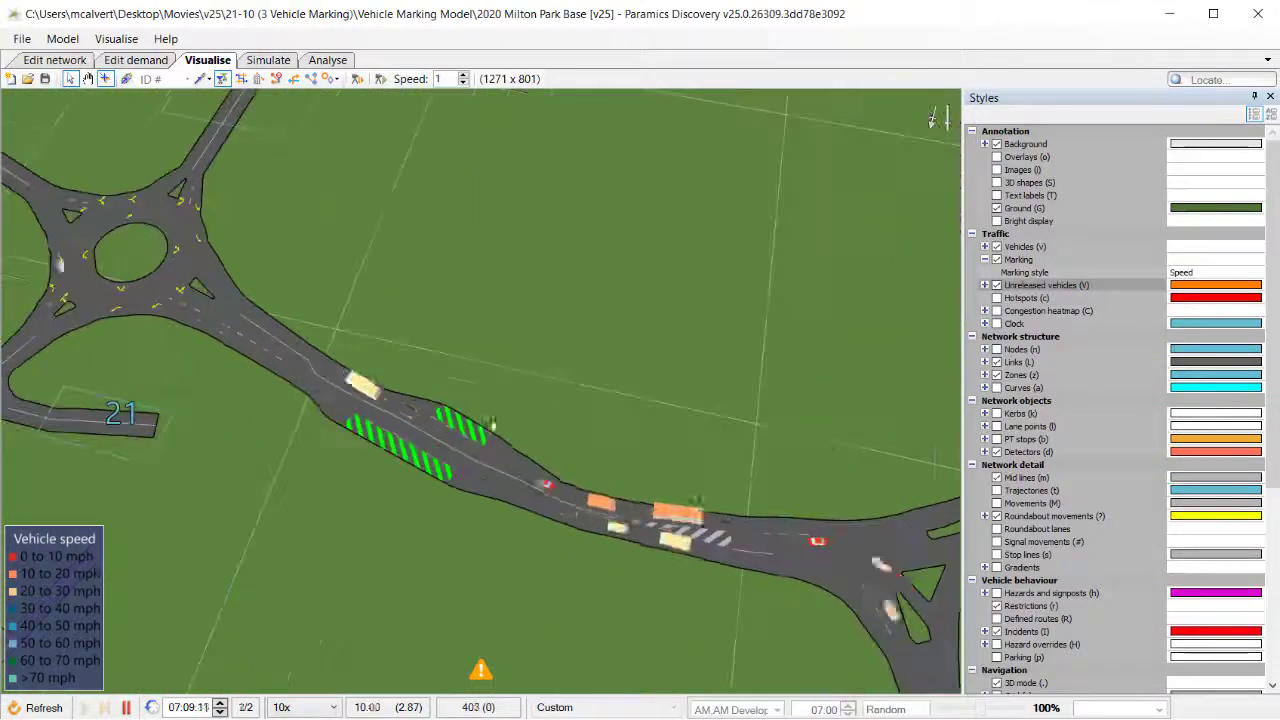
Pause the simulation near zone 21 and inspect the speeds of a light goods vehicle and an electric vehicle.
left_click_drag(588, 528, 566, 662)
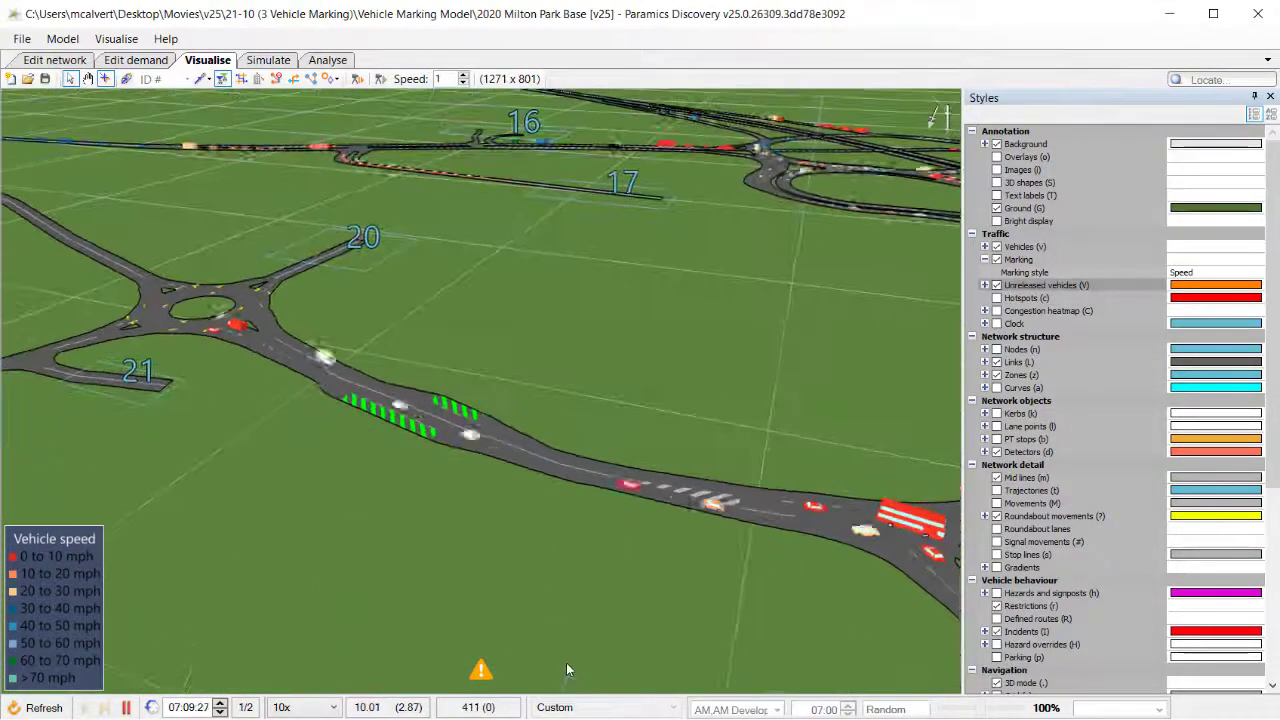
left_click(538, 451)
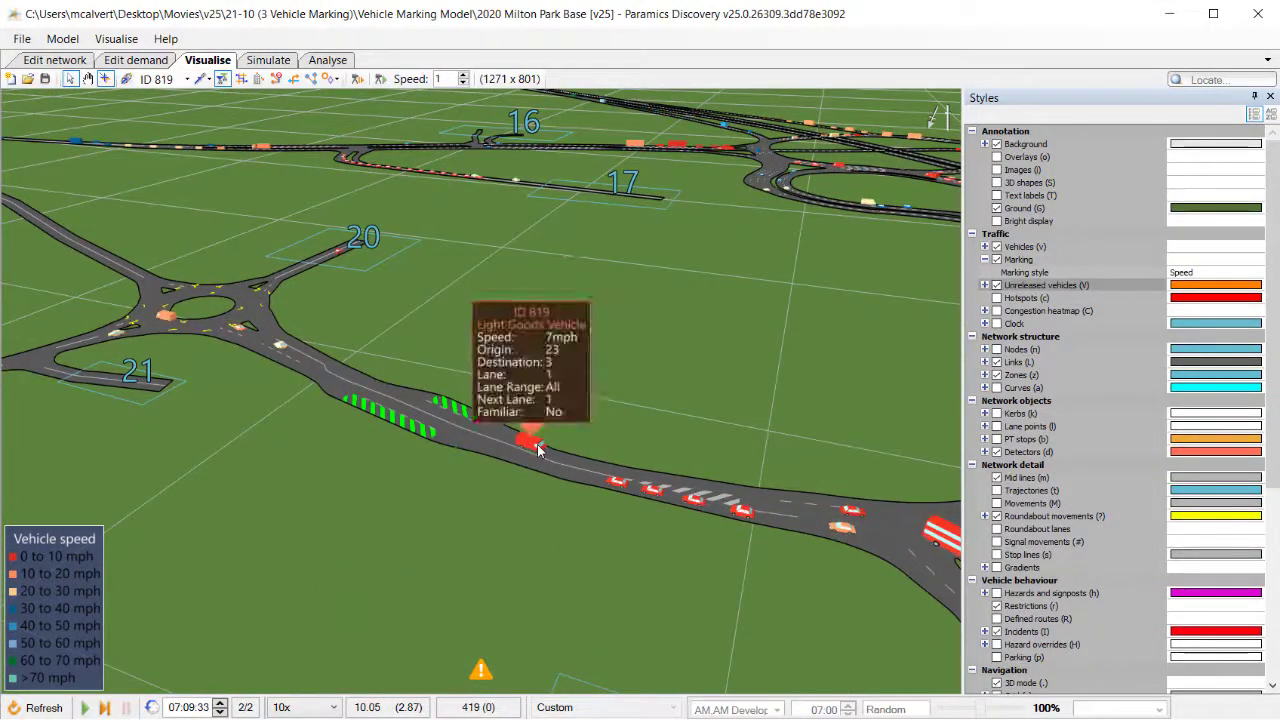
left_click(527, 484)
key("space")
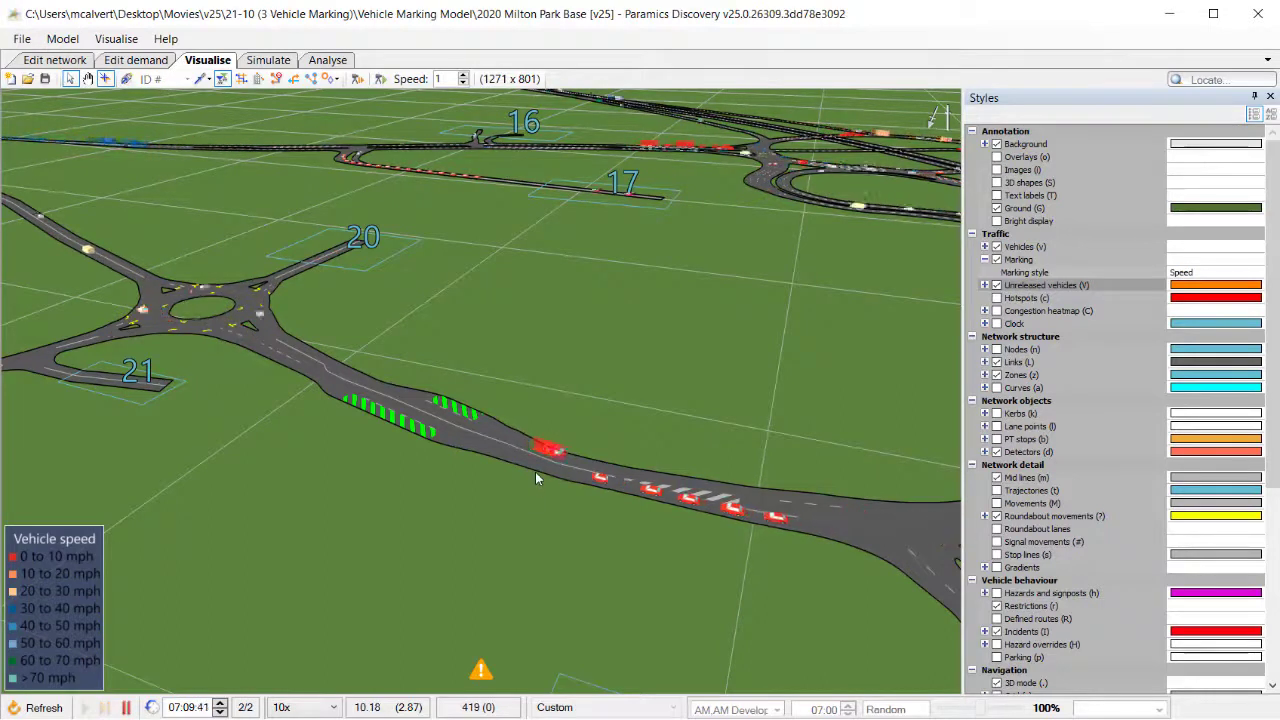
key("space")
left_click(376, 399)
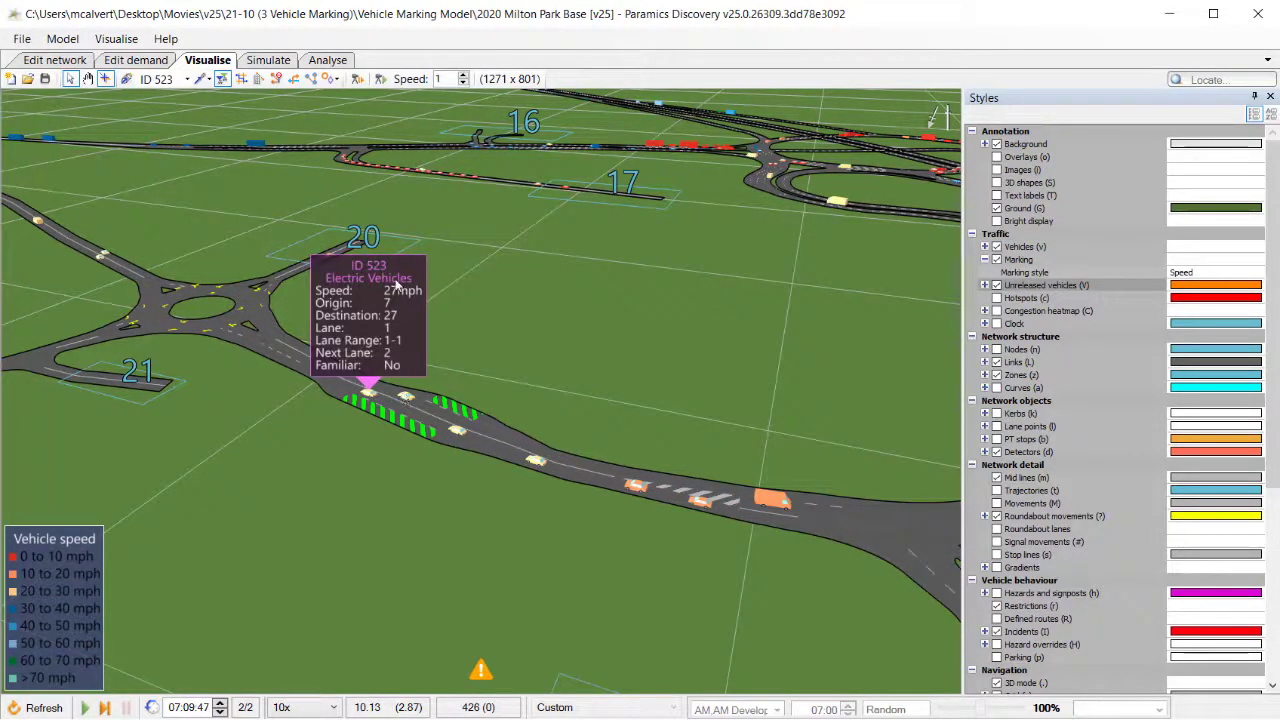
left_click(372, 394)
Set the vehicle marking style to Type and view the marked vehicles close up at the junction near zone 21.
left_click_drag(731, 363, 663, 360)
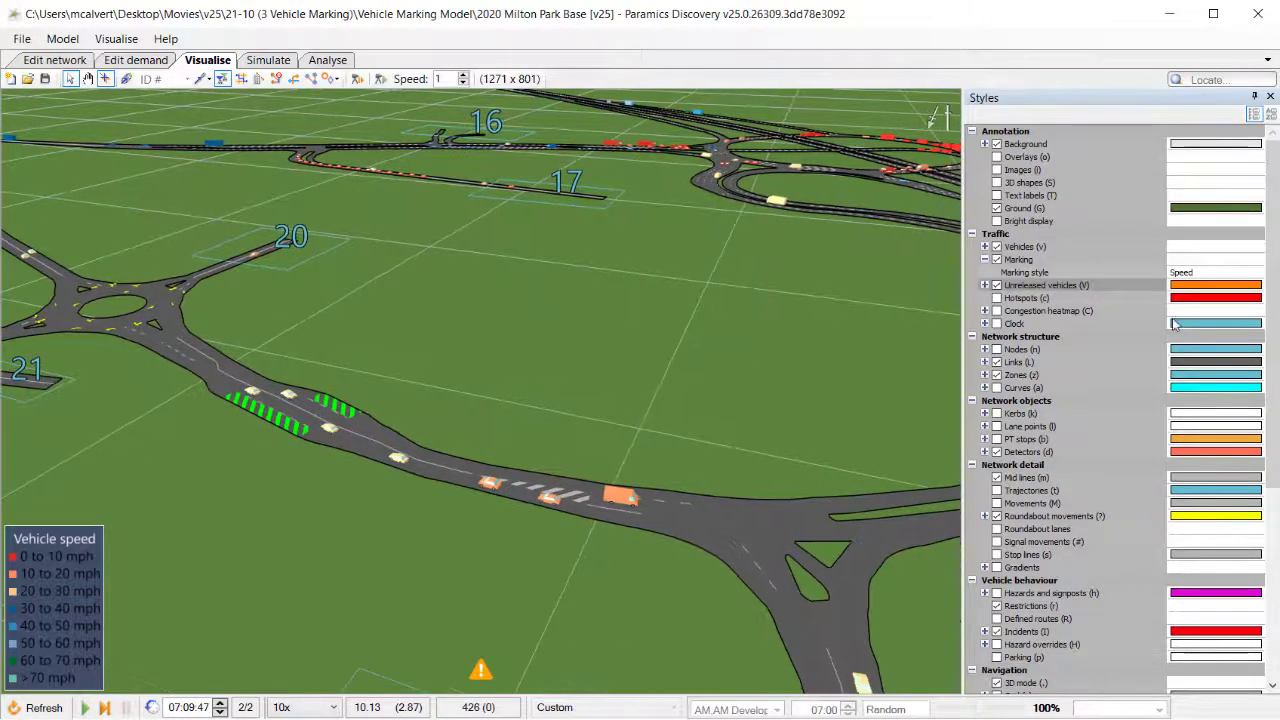
left_click(1230, 274)
left_click(1257, 273)
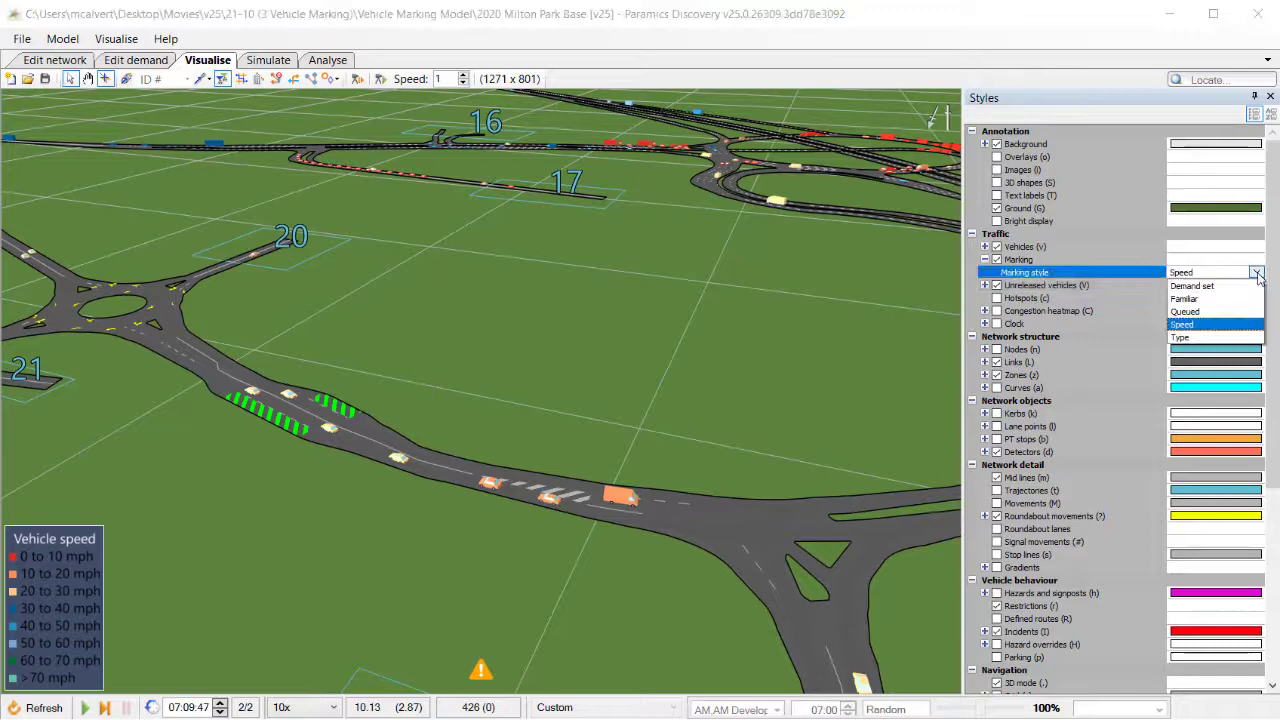
left_click(1184, 337)
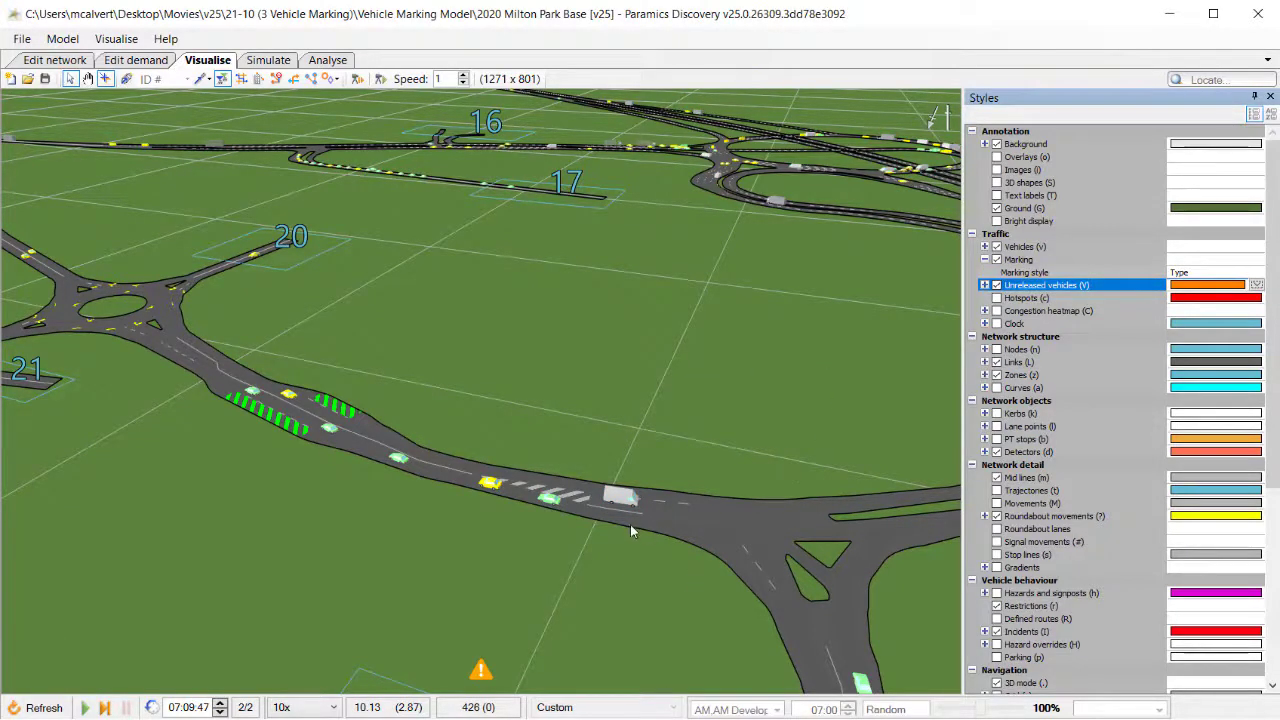
scroll(630, 524, "up", 3)
left_click_drag(615, 518, 349, 356)
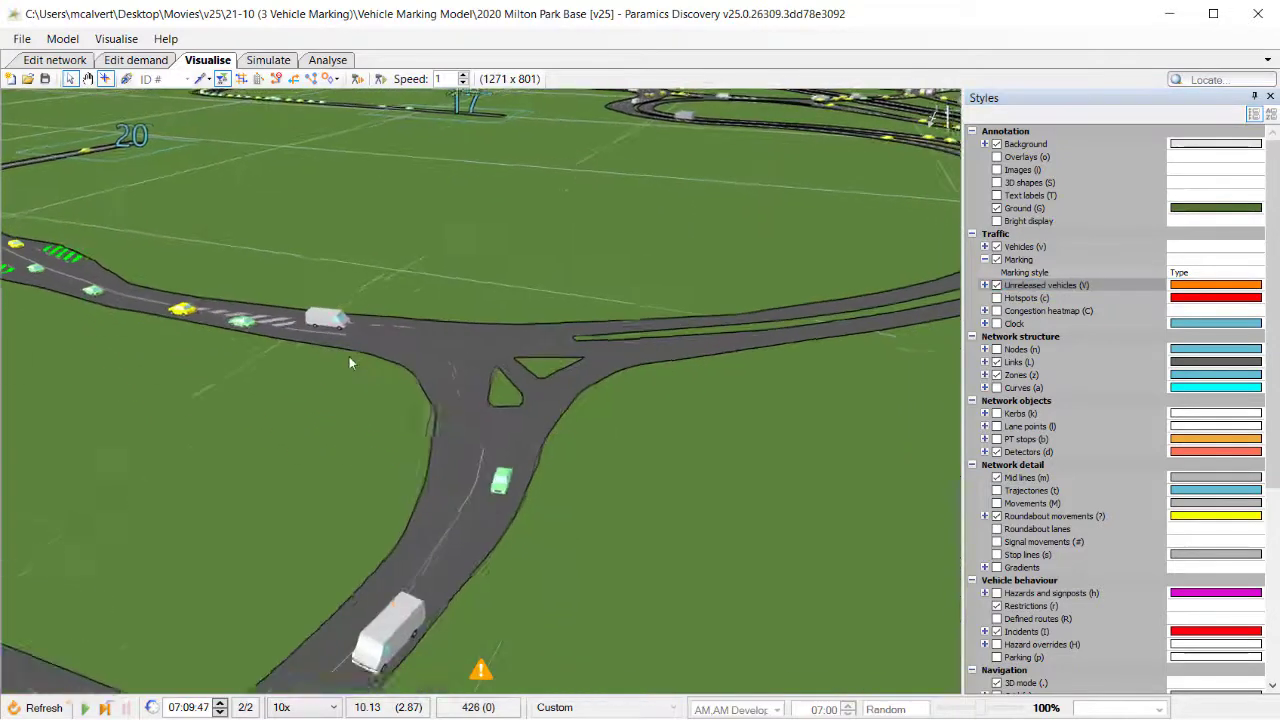
Run the simulation briefly, pause it, and view the type-marked cars close up at the junction near zone 21.
key("space")
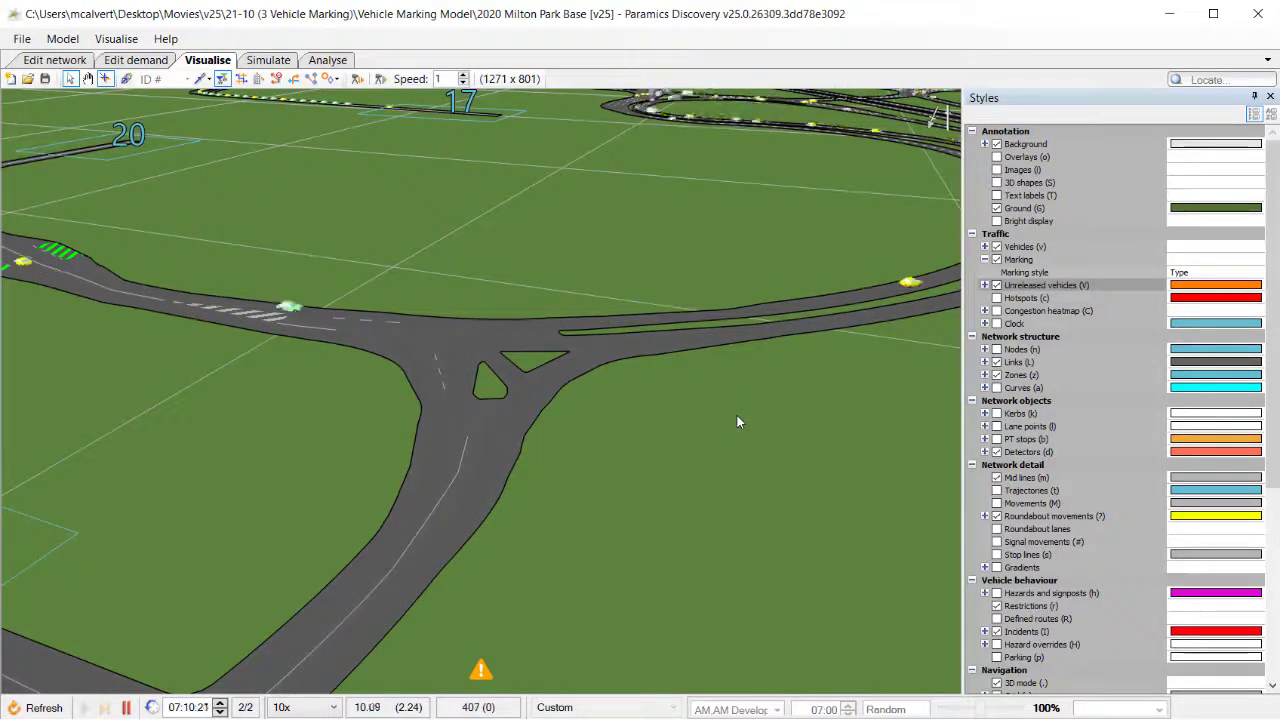
key("space")
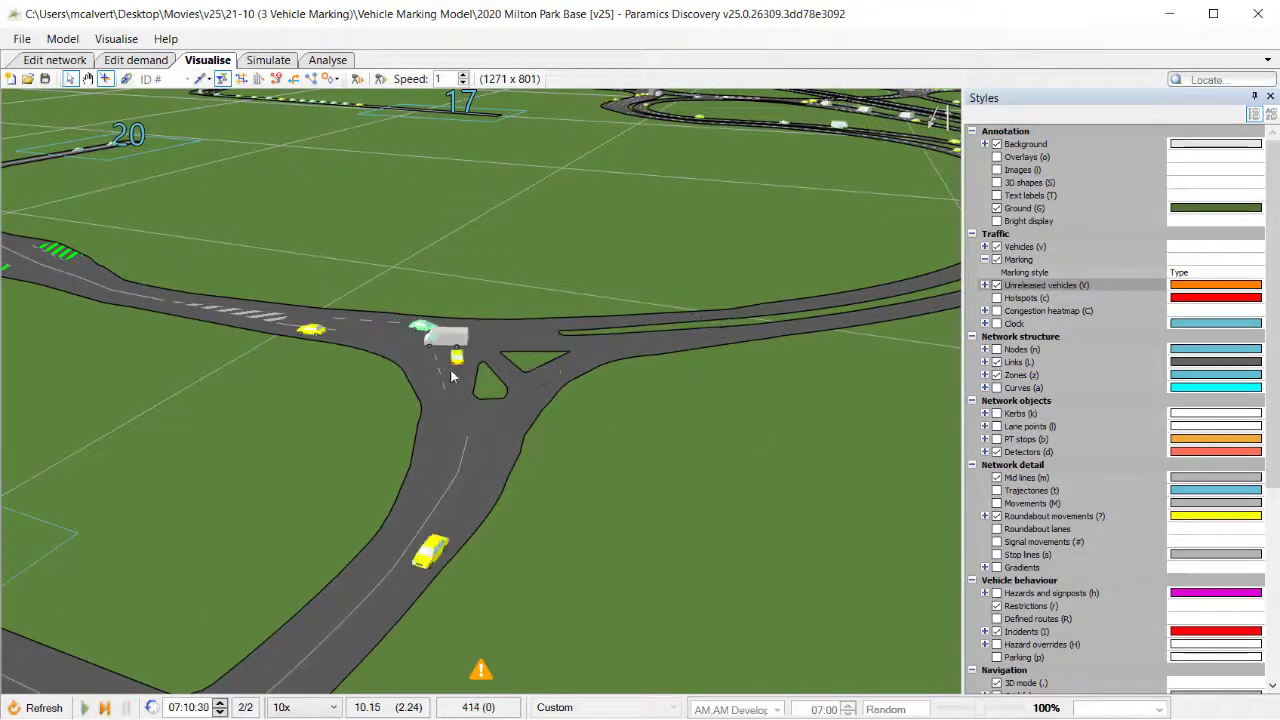
scroll(505, 400, "up", 5)
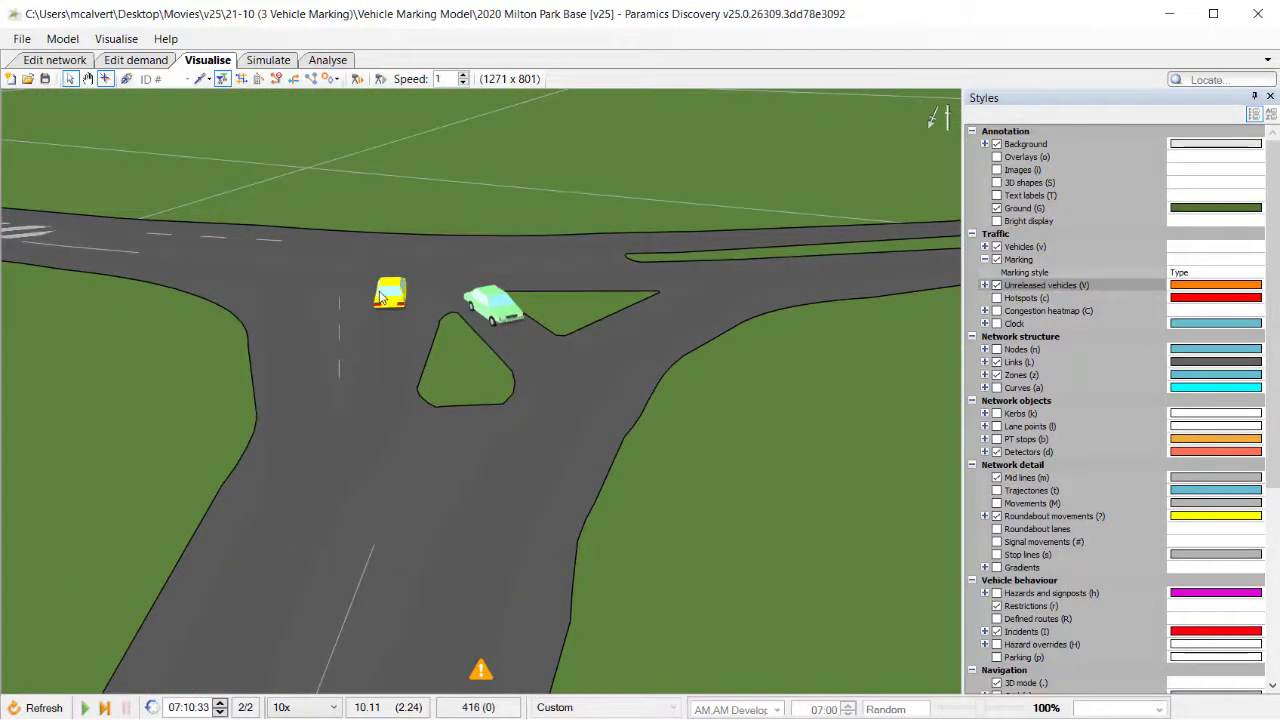
Check the colour and other properties of the Electric Vehicles type in the network's vehicle types, and close the list.
left_click(54, 62)
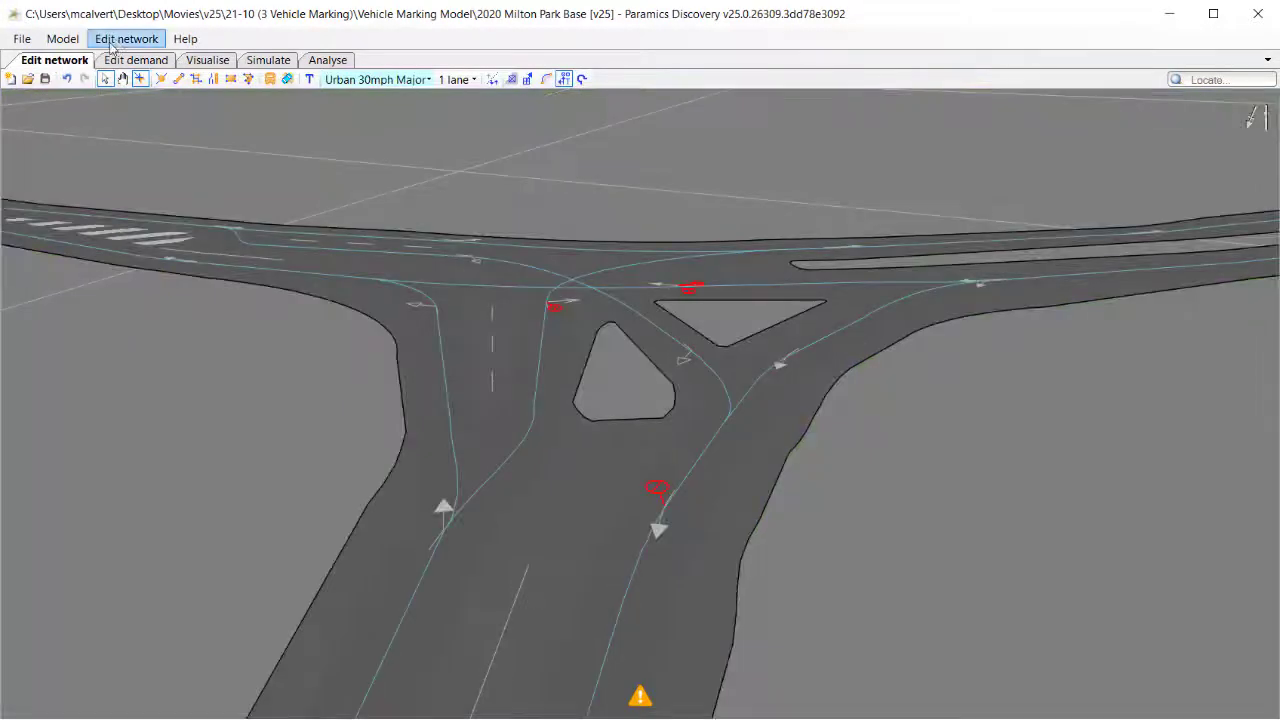
left_click(122, 40)
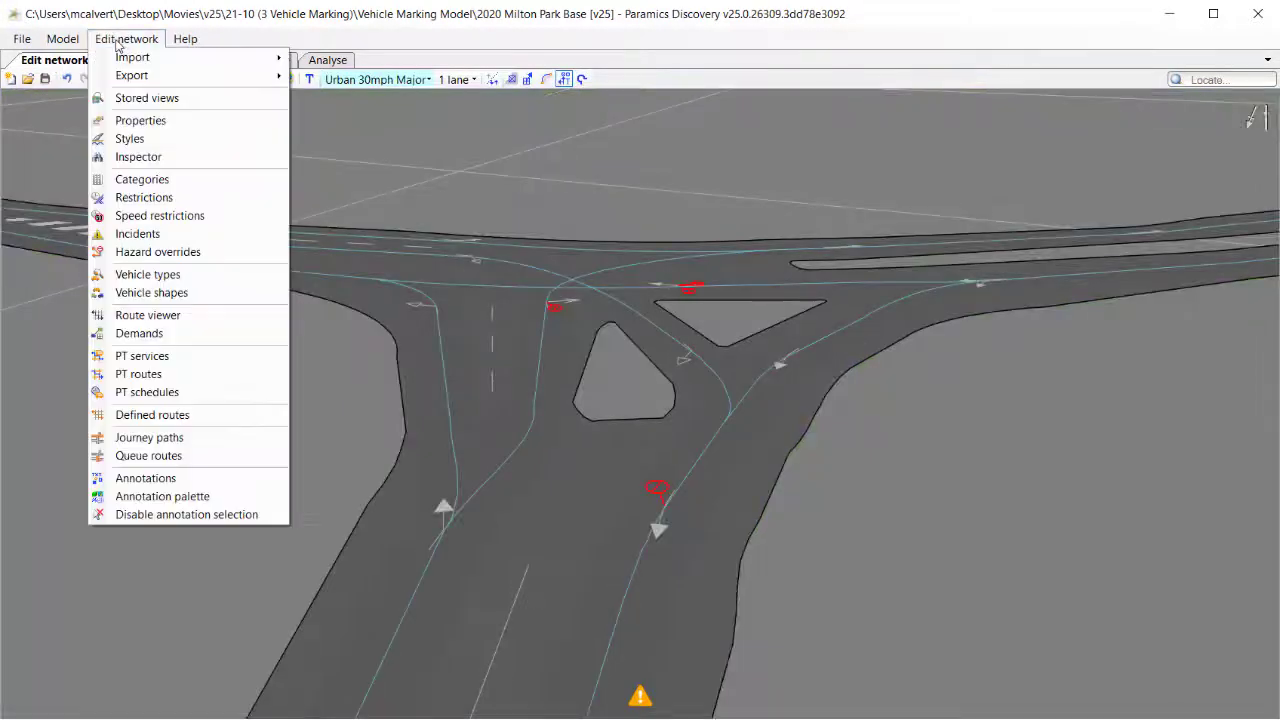
left_click(145, 275)
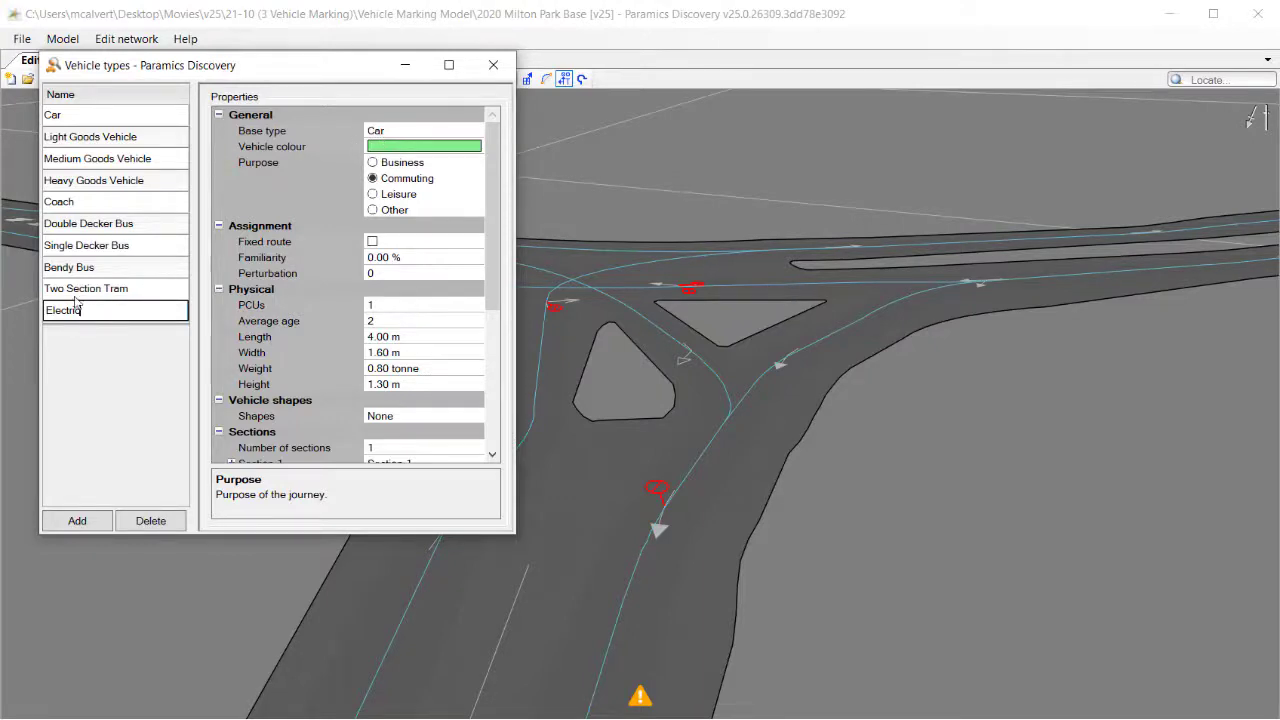
left_click(493, 64)
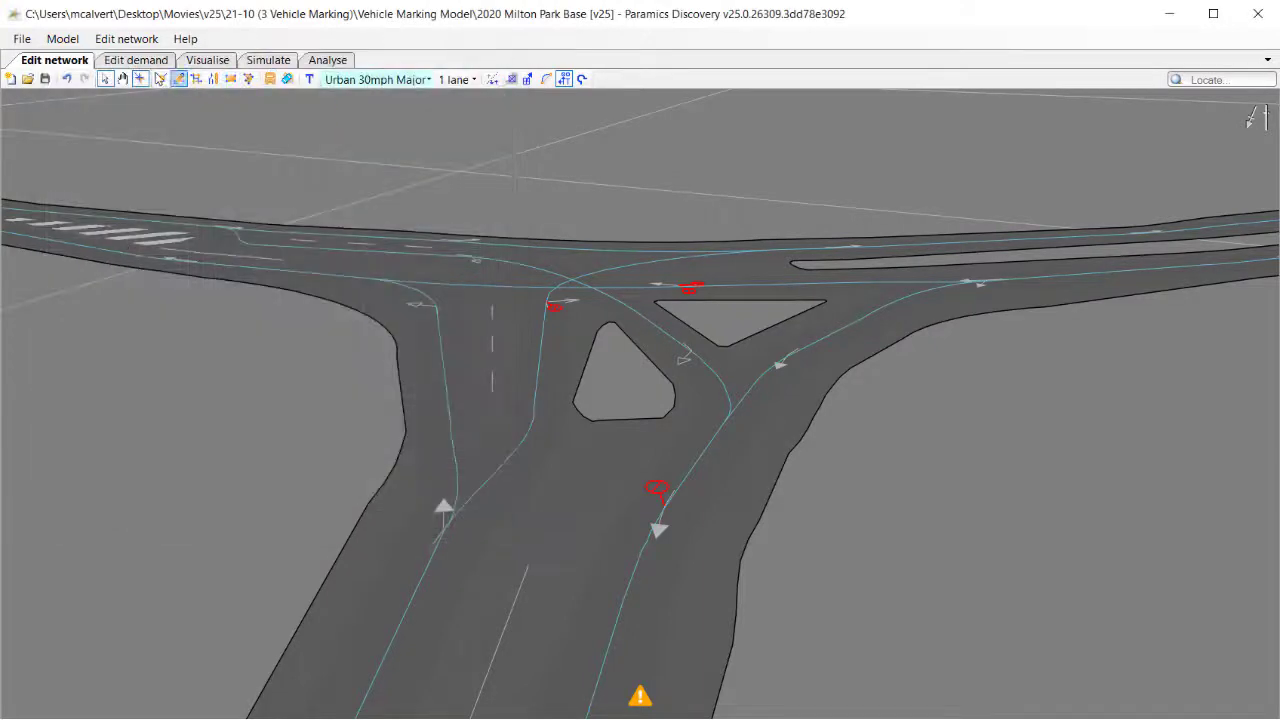
Review the vehicle type proportions of the AM demand set, and return to the simulation view.
left_click(136, 62)
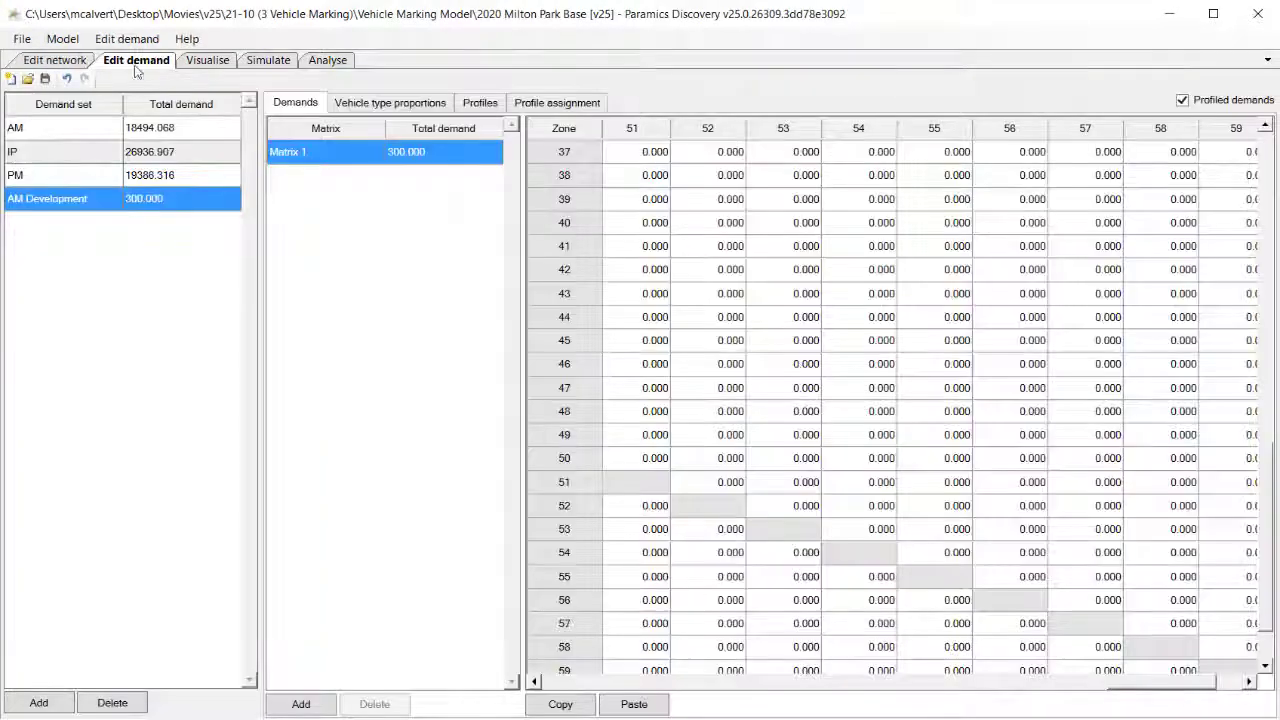
left_click(221, 131)
left_click(397, 106)
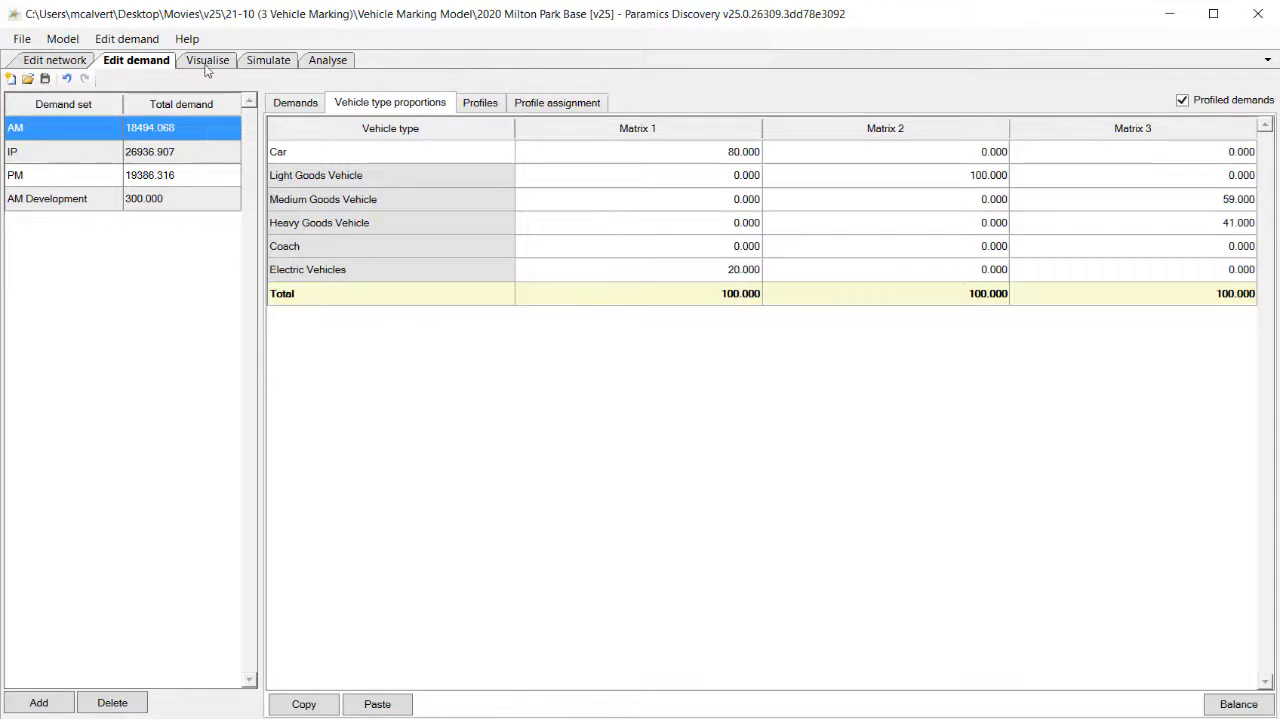
left_click(208, 61)
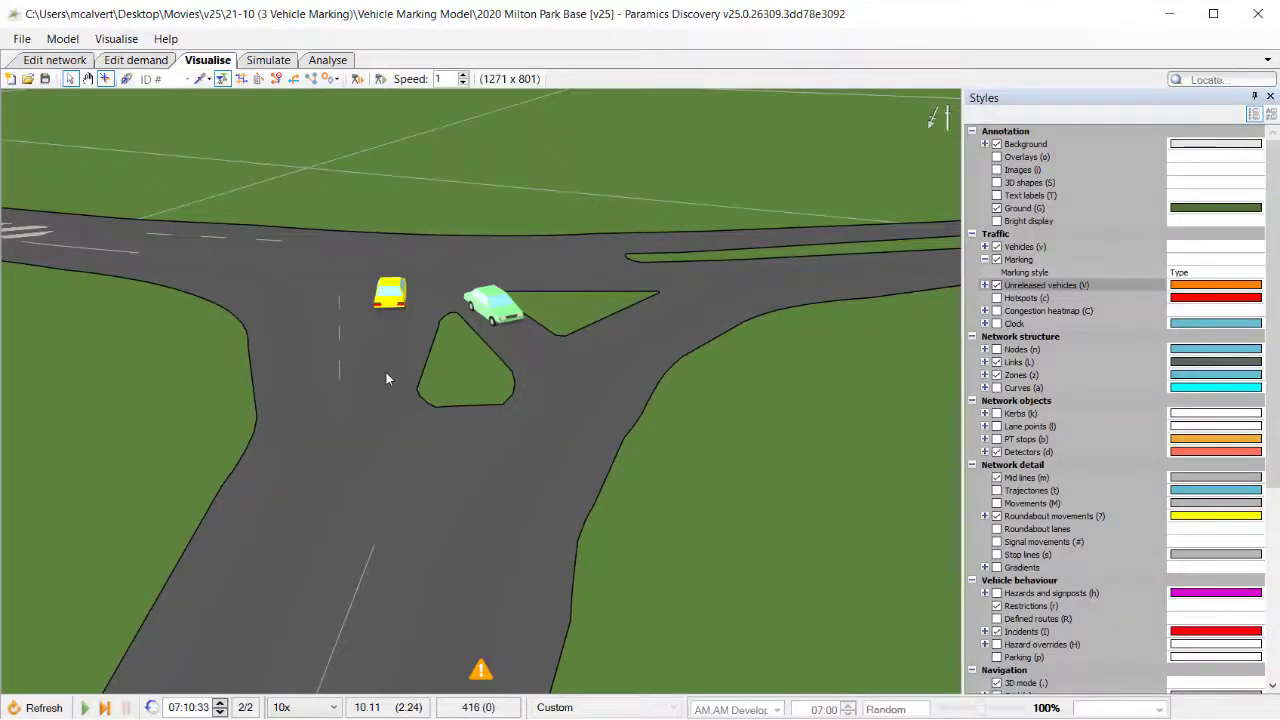
Run the simulation and watch the type-marked vehicles pass the junction from a low viewpoint, pausing it at the end.
left_click_drag(388, 378, 558, 348)
key("space")
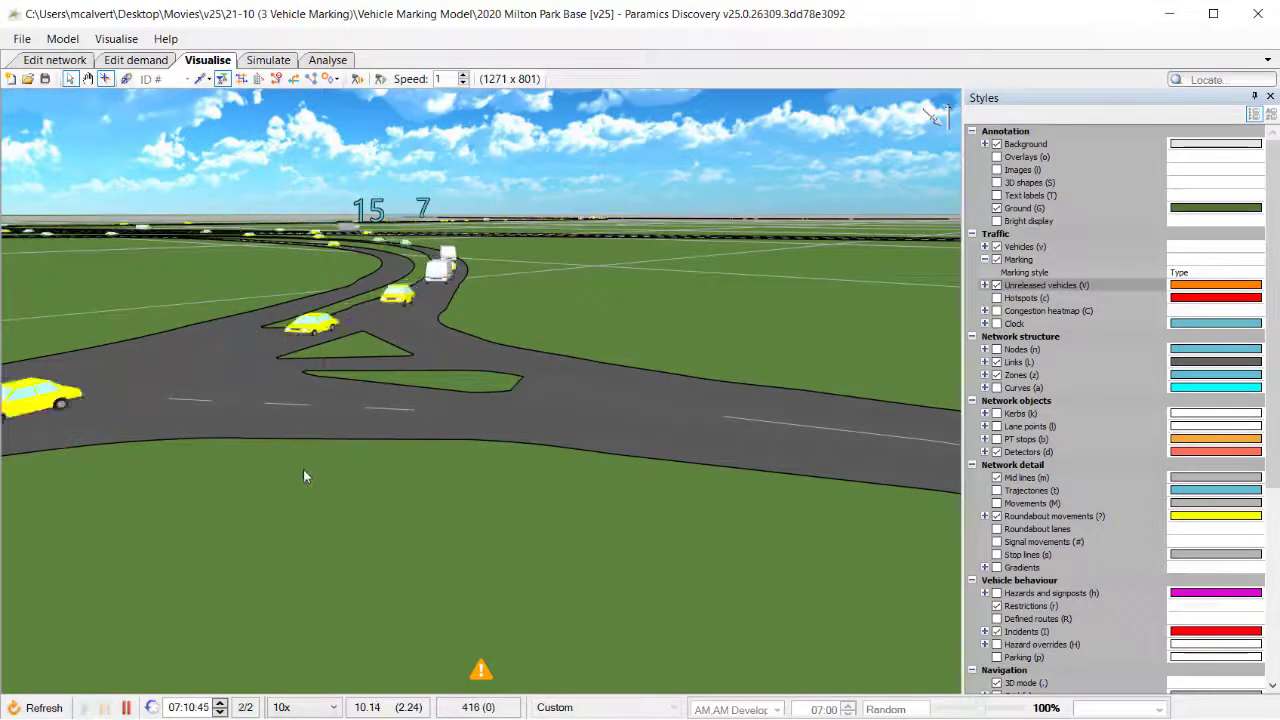
left_click_drag(255, 472, 512, 590)
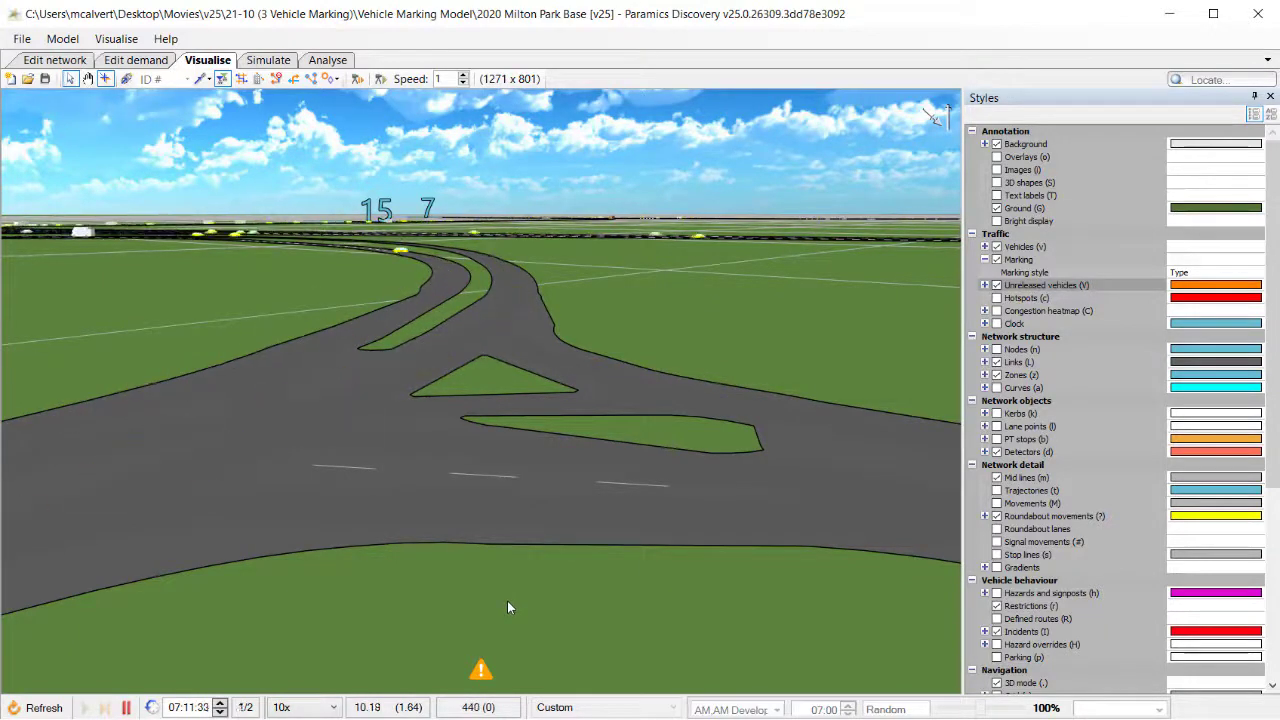
key("space")
Examine the mix of type-marked vehicles on the large roundabout near zone 16 from above.
left_click_drag(504, 599, 392, 441)
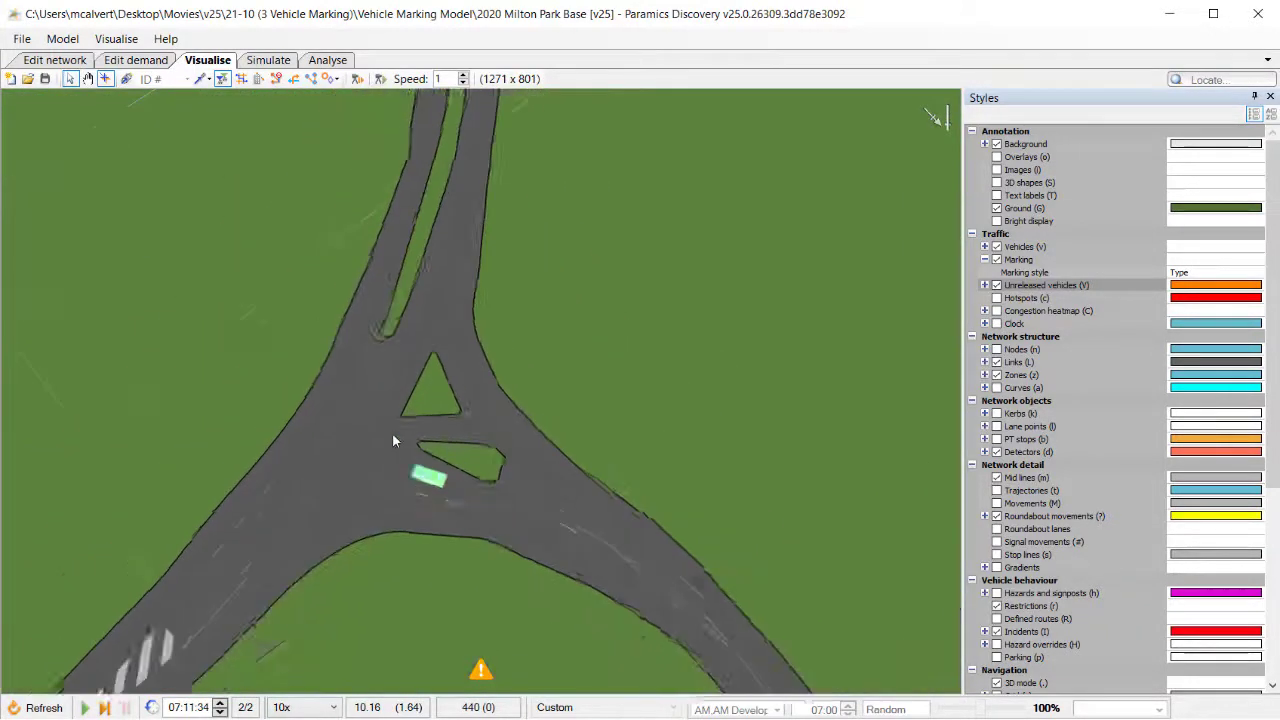
scroll(392, 441, "down", 10)
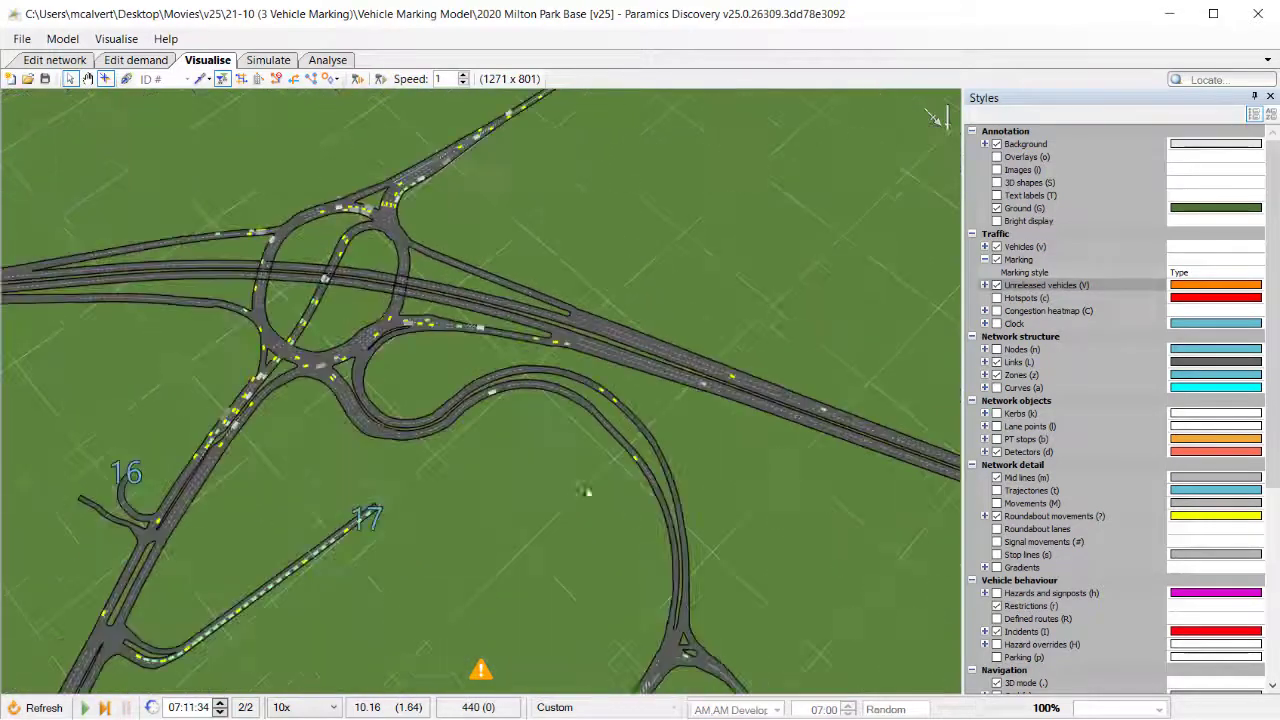
left_click_drag(587, 491, 538, 292)
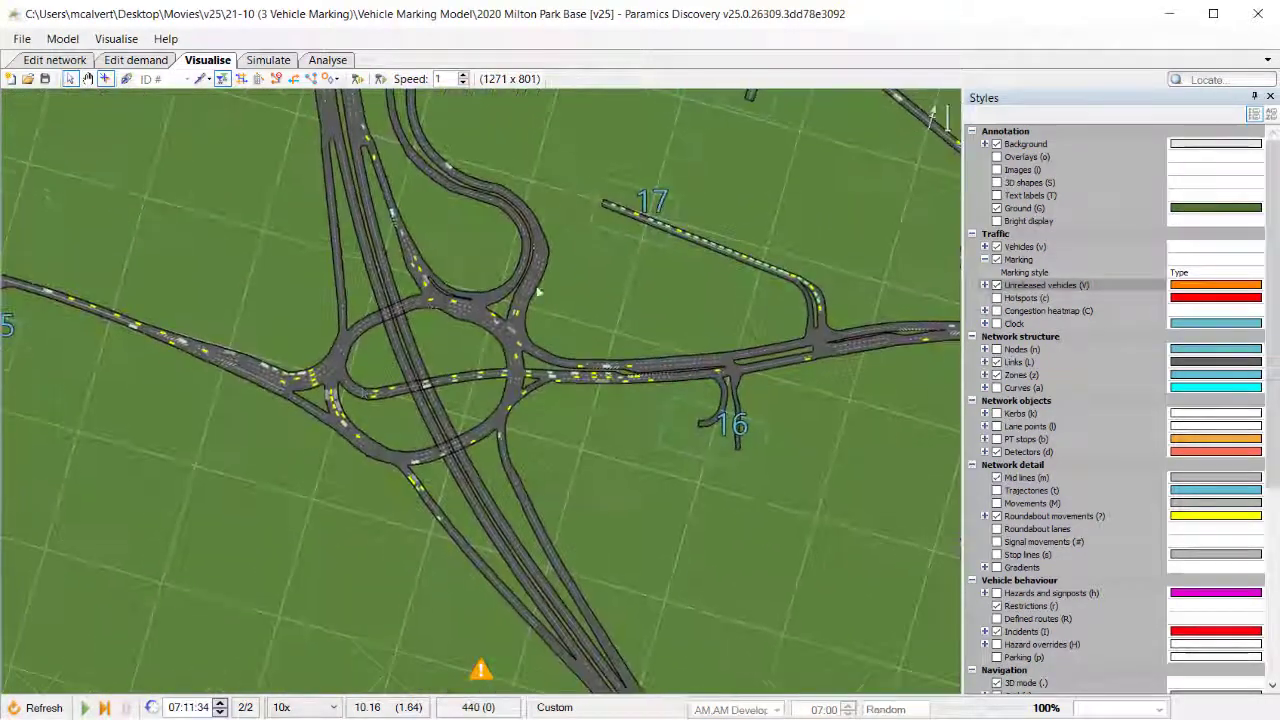
scroll(420, 365, "up", 8)
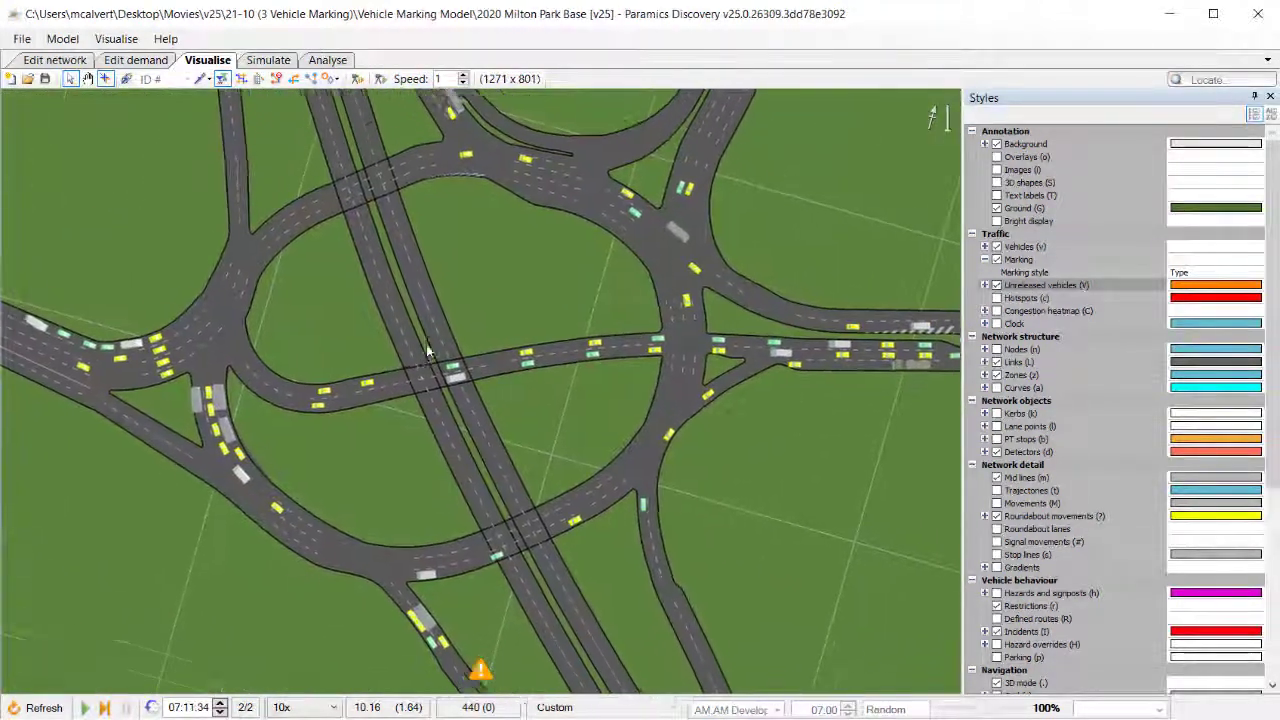
left_click_drag(427, 350, 426, 367)
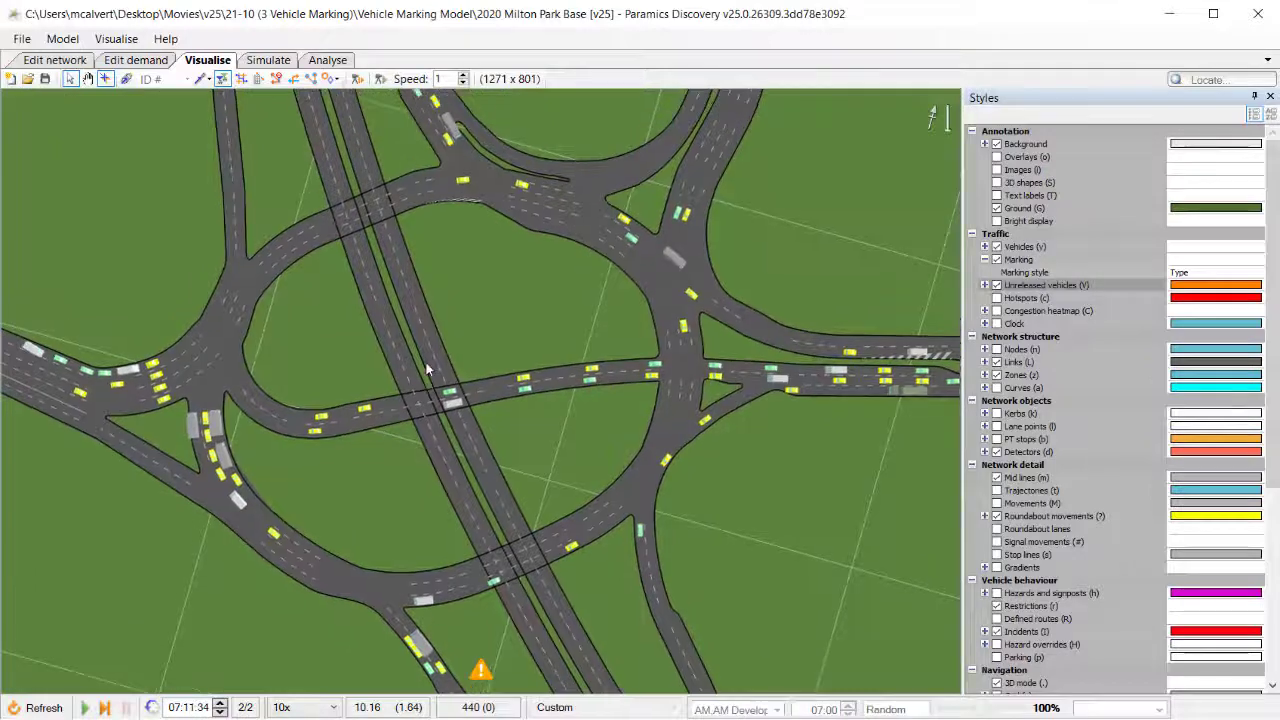
Close the Styles settings and open the Vehicle marking settings.
left_click(1271, 97)
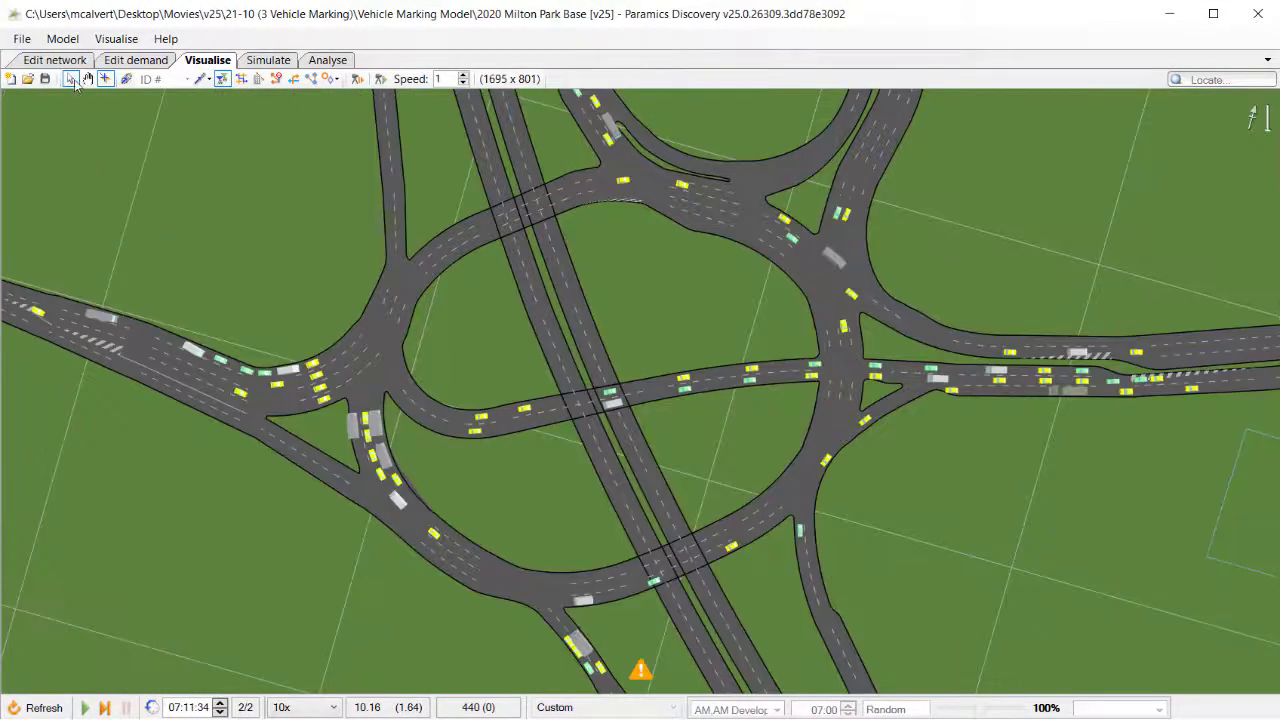
left_click(116, 39)
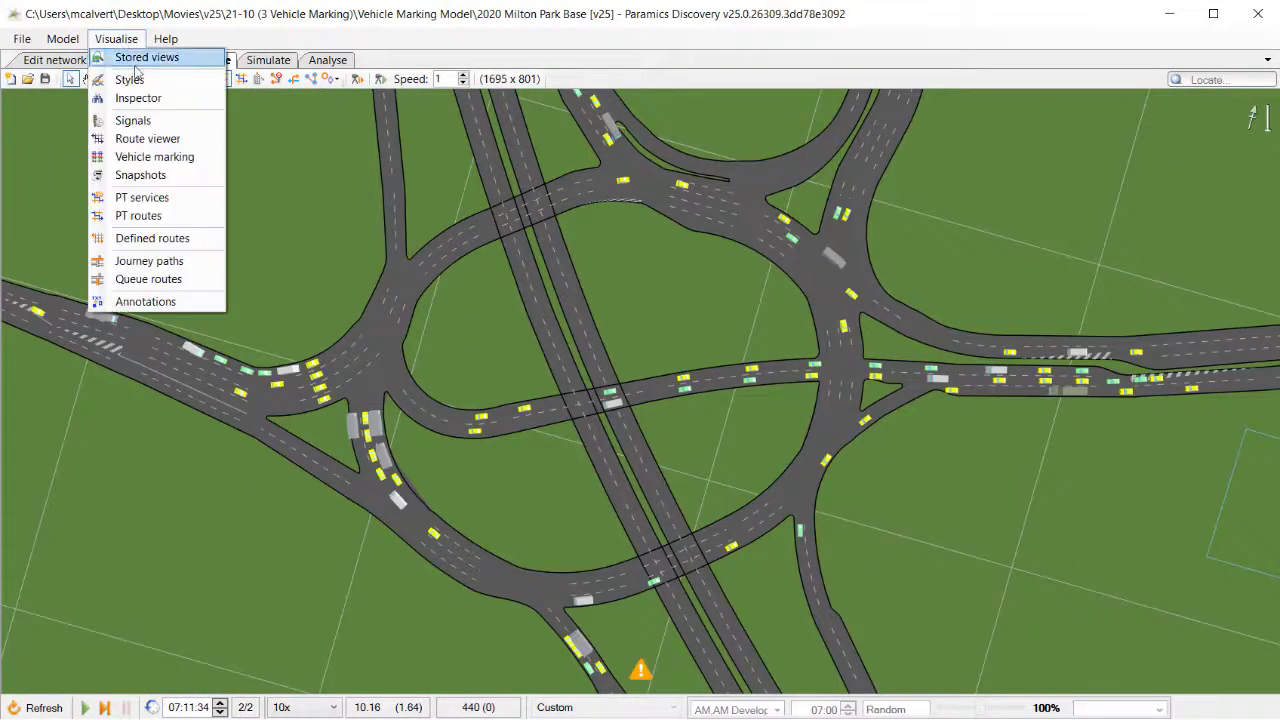
left_click(141, 157)
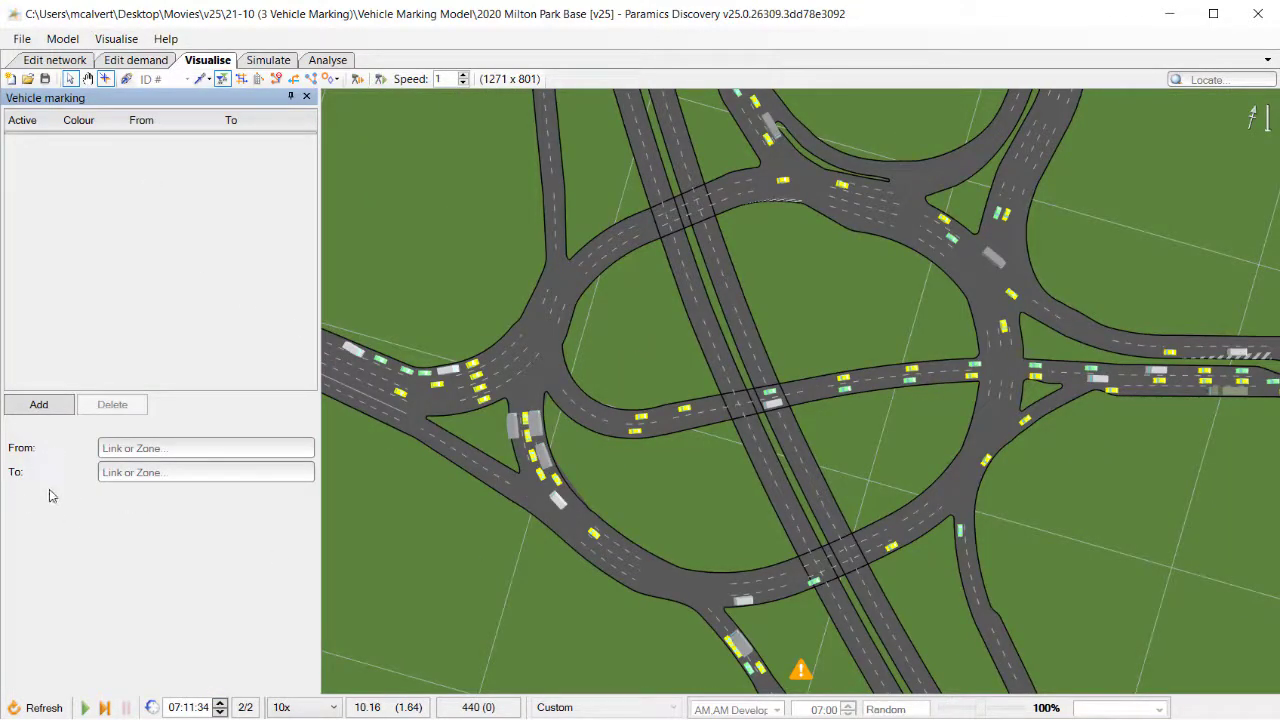
Locate zone 6 at the far end of the dual carriageway and trace the road back to the large roundabout.
left_click_drag(1010, 594, 927, 344)
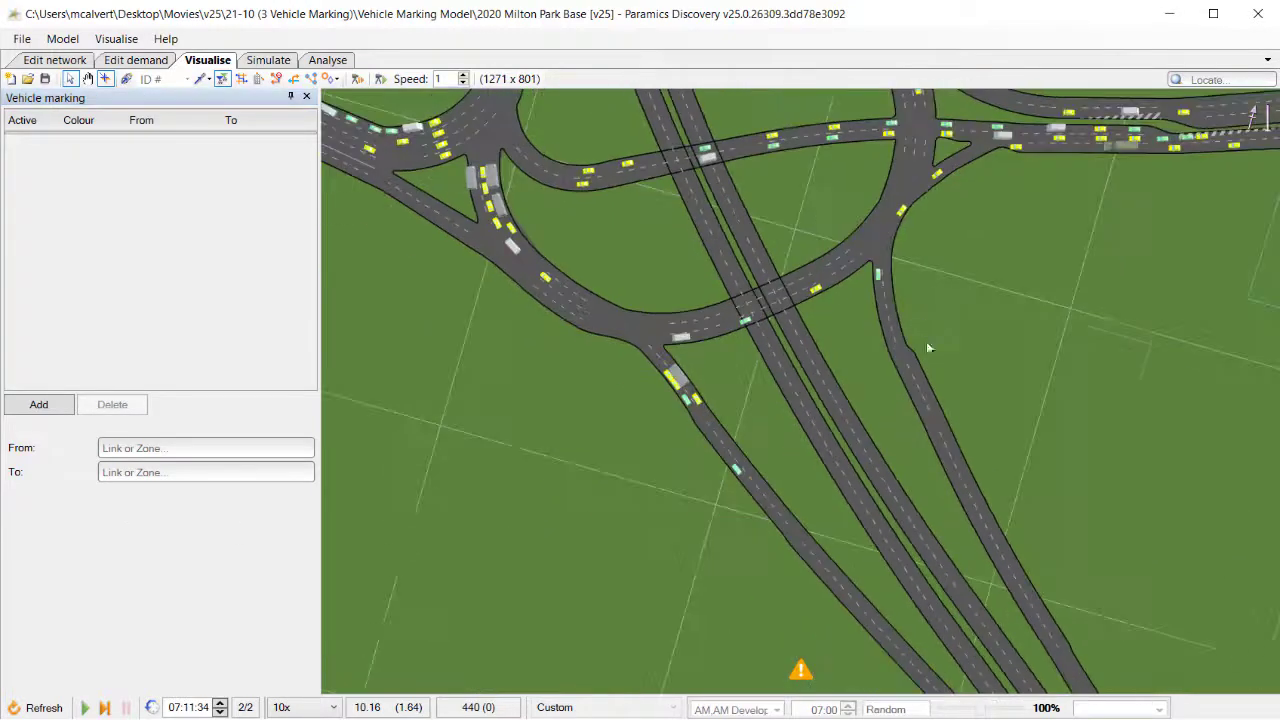
scroll(948, 385, "down", 6)
mouse_move(1095, 630)
left_mouse_down()
mouse_move(651, 306)
mouse_move(723, 309)
mouse_move(898, 693)
left_mouse_up()
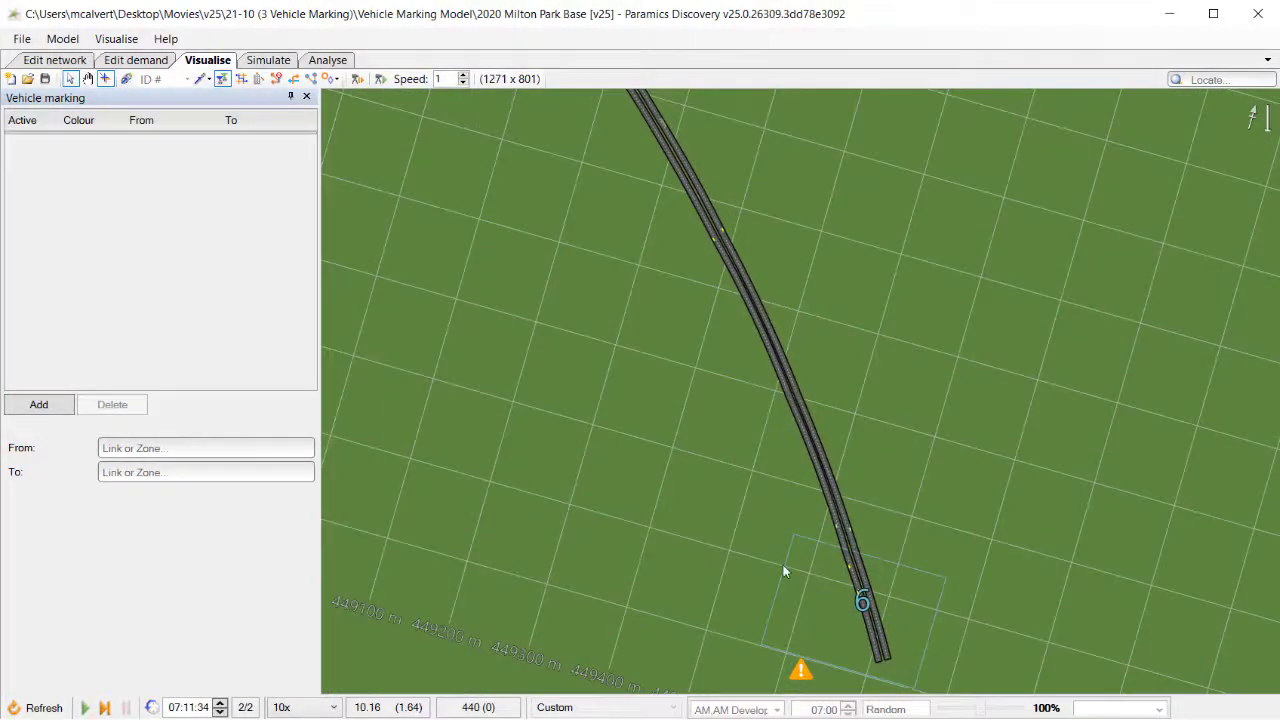
left_click_drag(588, 236, 731, 520)
scroll(537, 251, "down", 10)
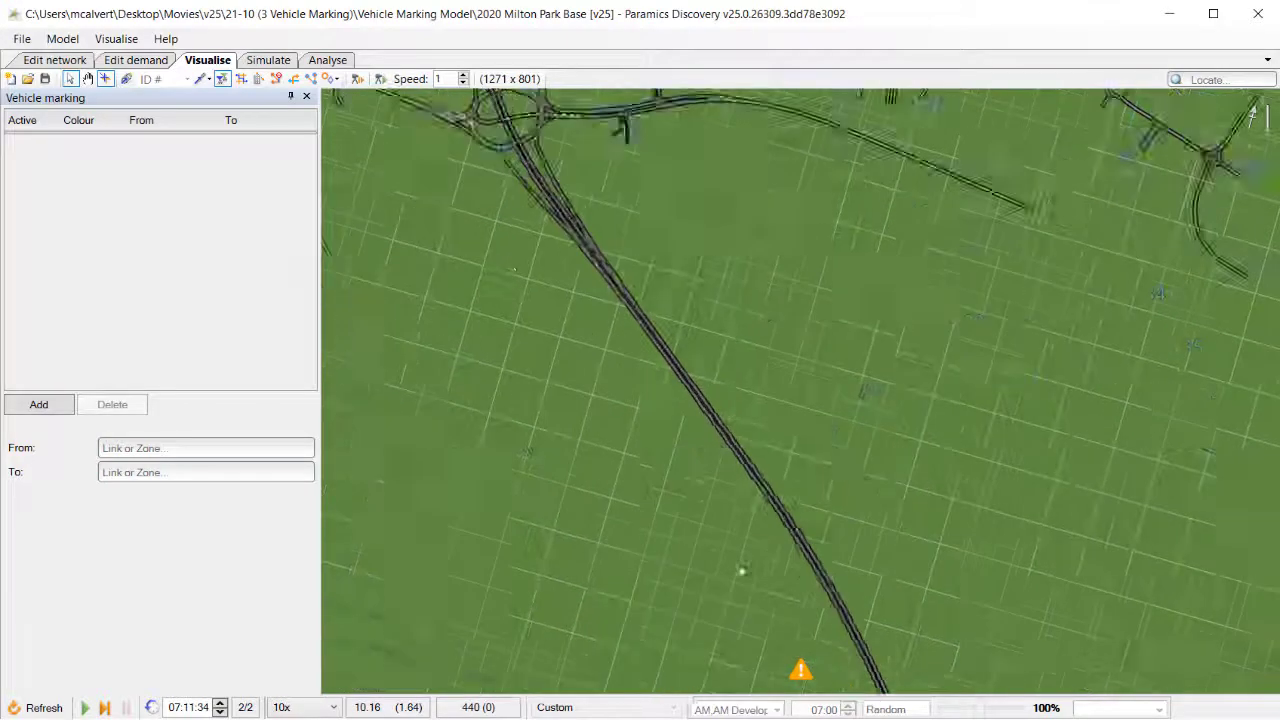
left_click_drag(824, 553, 694, 514)
scroll(694, 510, "up", 8)
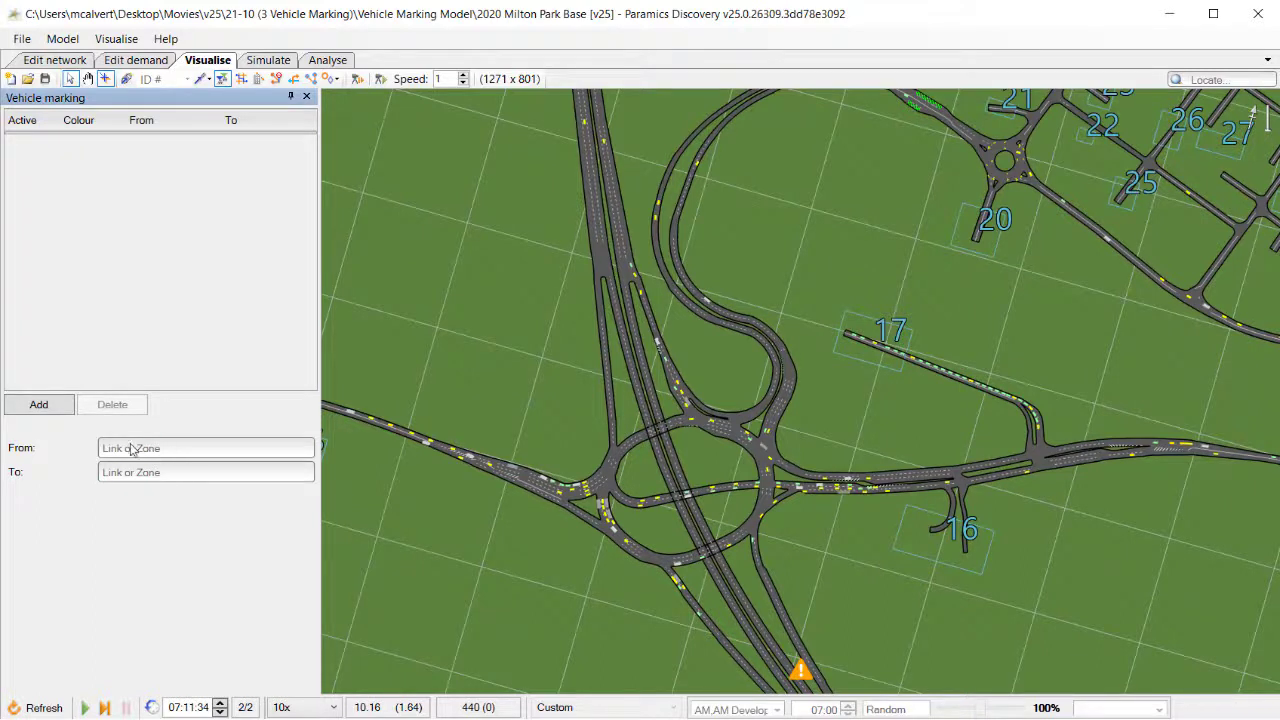
Add a yellow vehicle marking for traffic coming from zone 6.
left_click(42, 406)
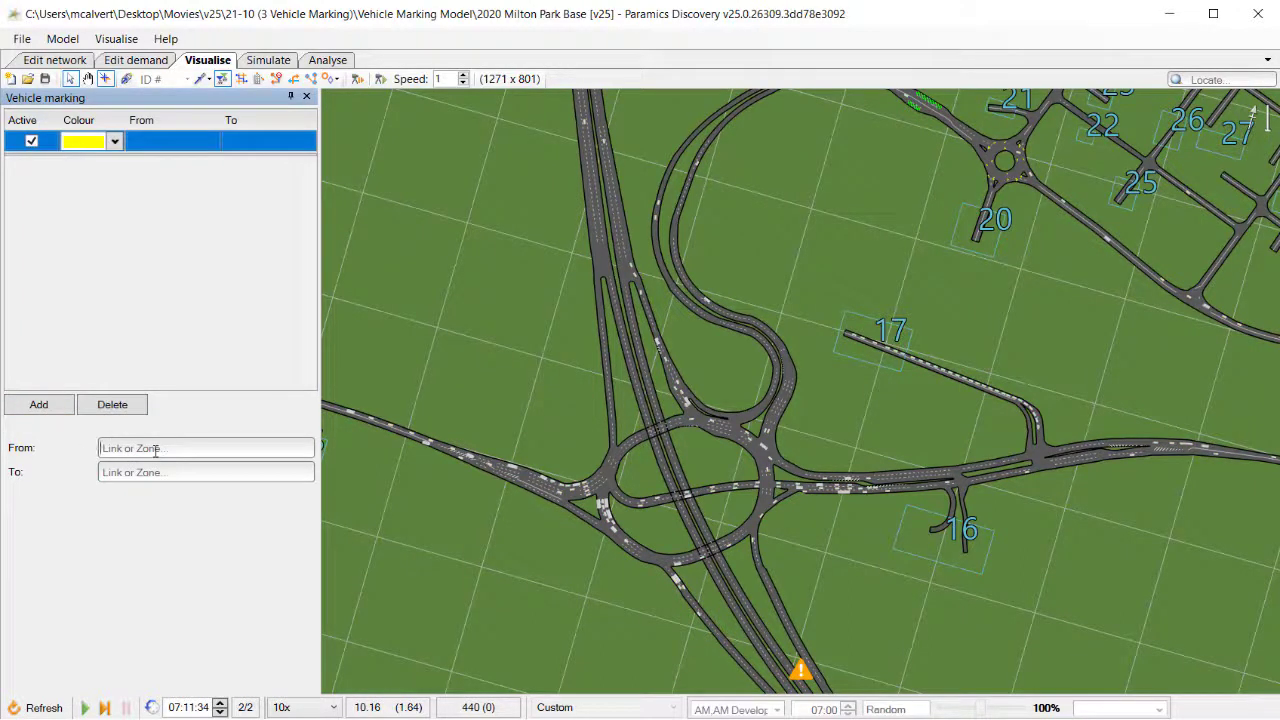
type("zone 6")
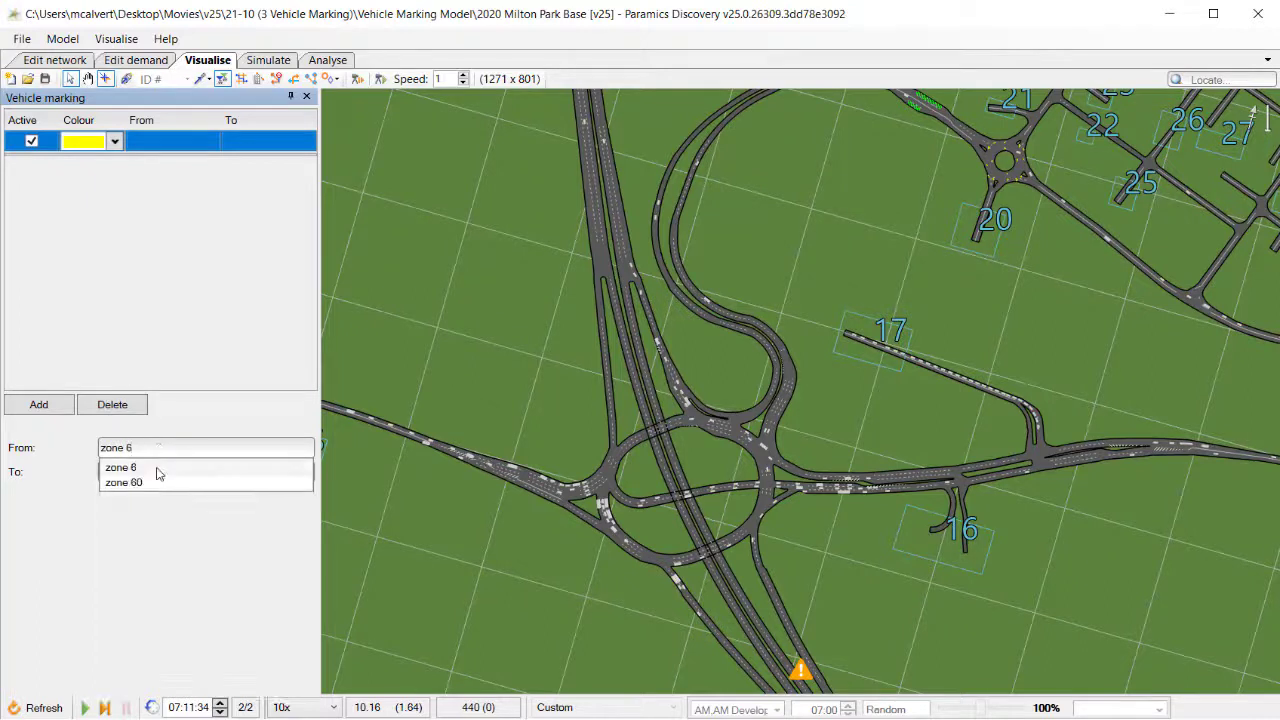
left_click(157, 469)
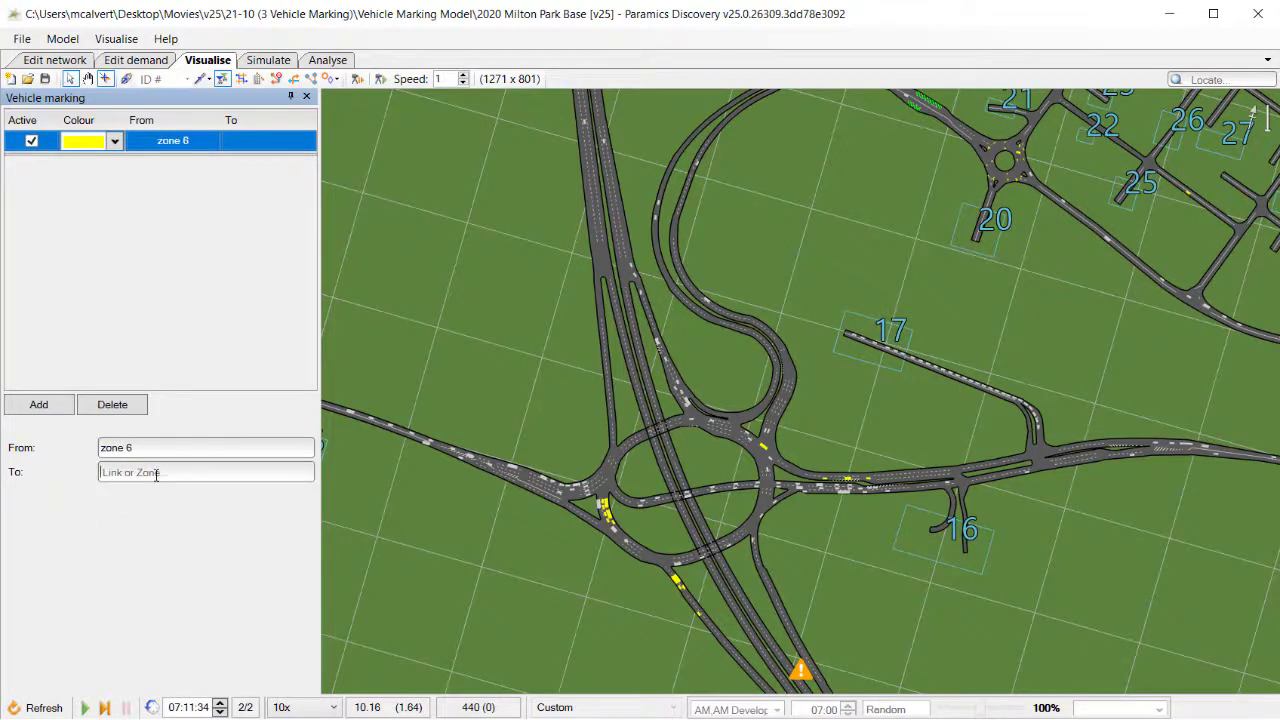
Resume the simulation, watch the marked vehicles from zone 6 at the roundabout, and survey the network as far as zone 3.
scroll(609, 475, "up", 3)
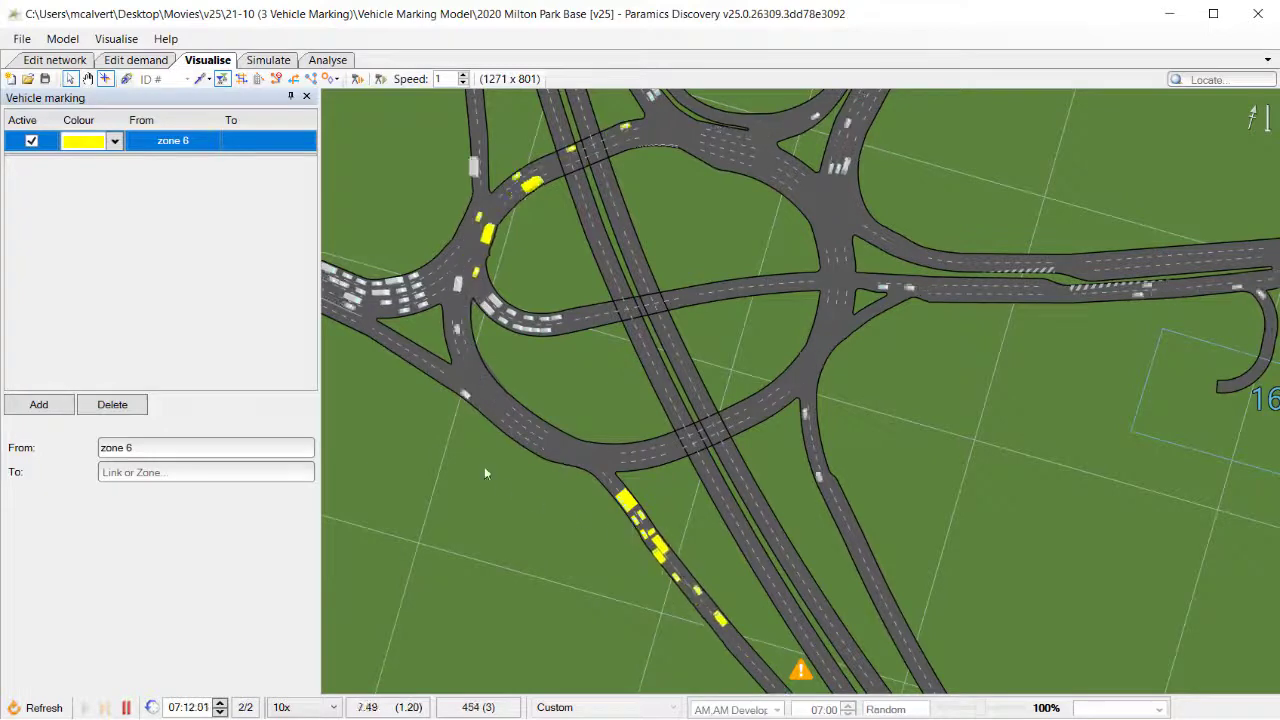
left_click_drag(568, 268, 820, 376)
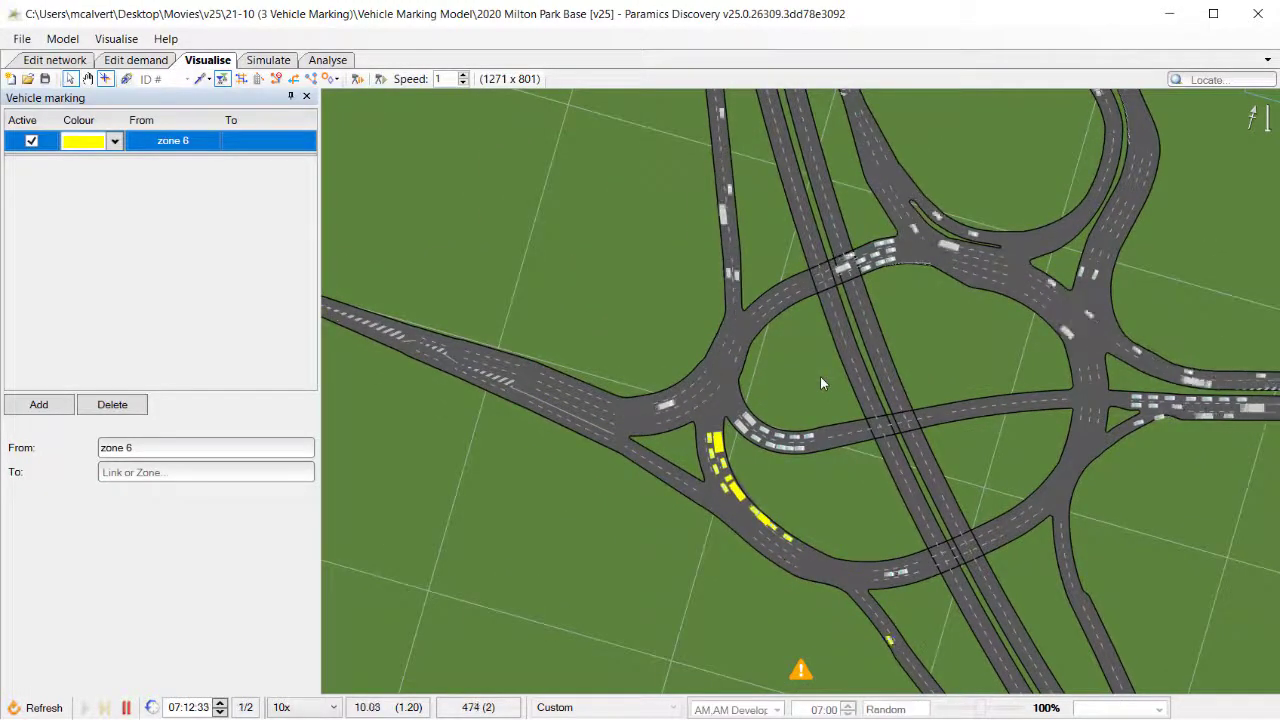
scroll(825, 405, "down", 3)
scroll(827, 410, "down", 5)
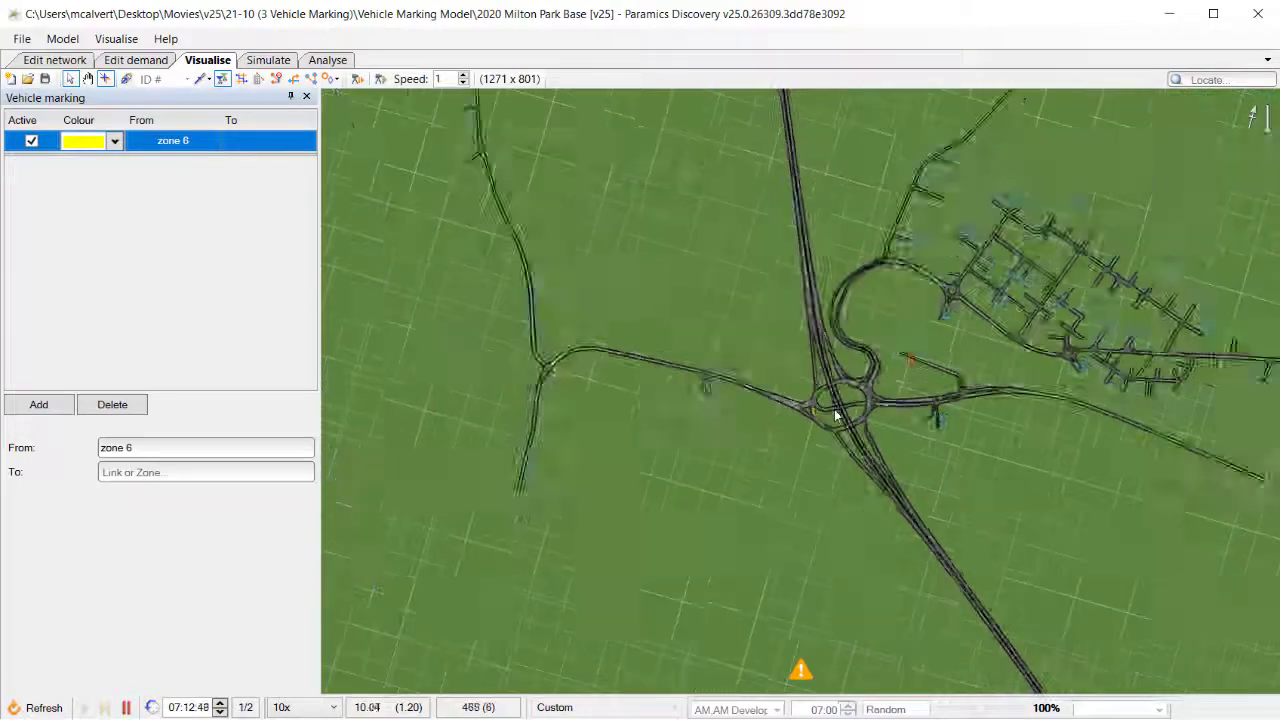
scroll(754, 415, "up", 6)
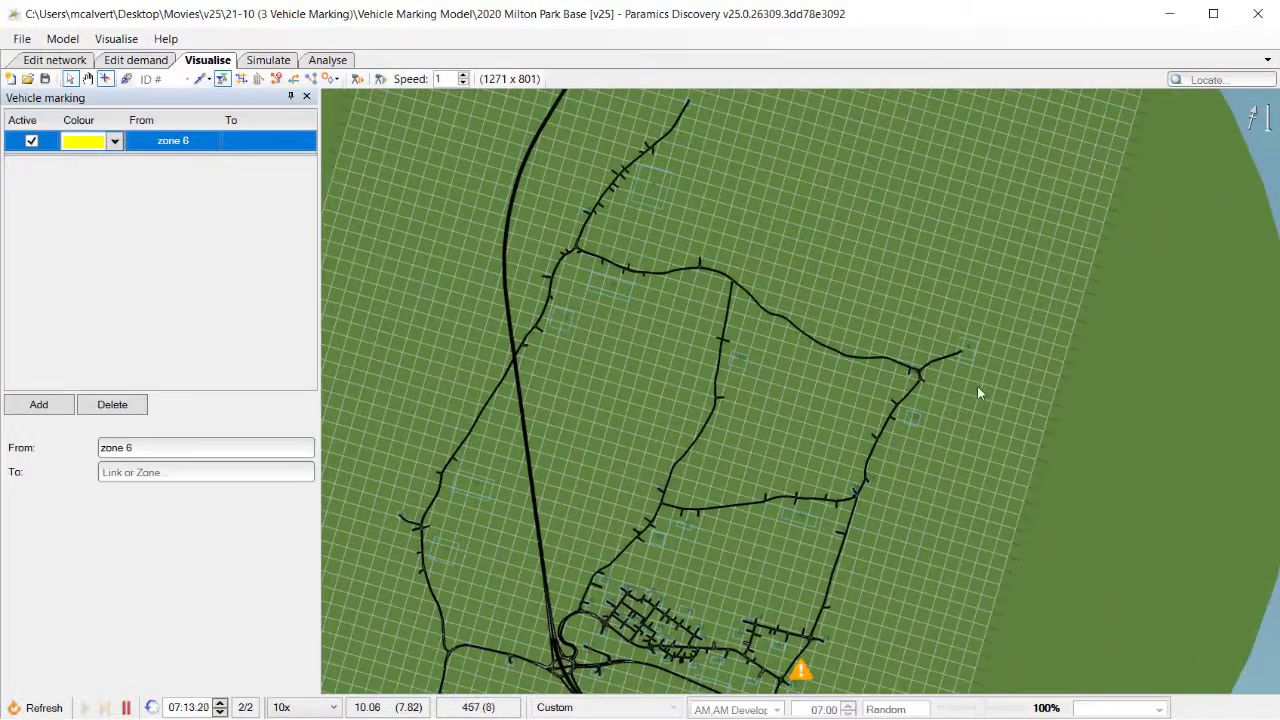
scroll(985, 362, "up", 6)
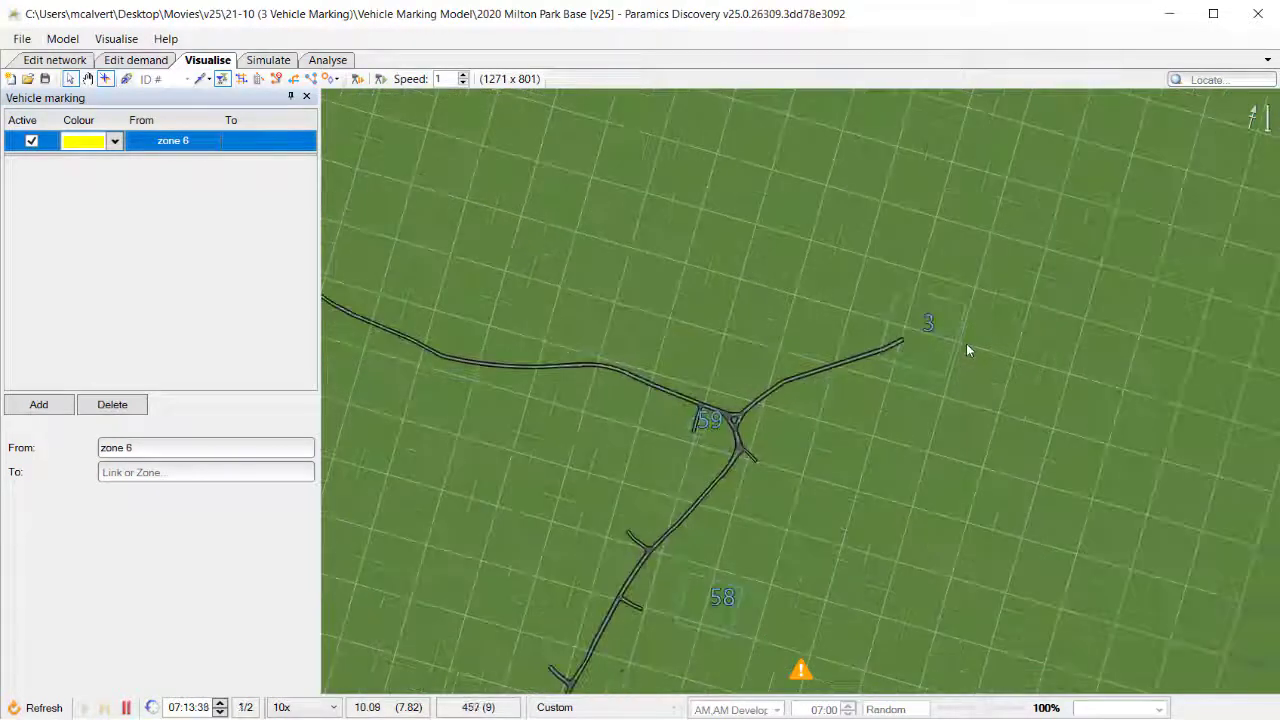
scroll(815, 403, "down", 6)
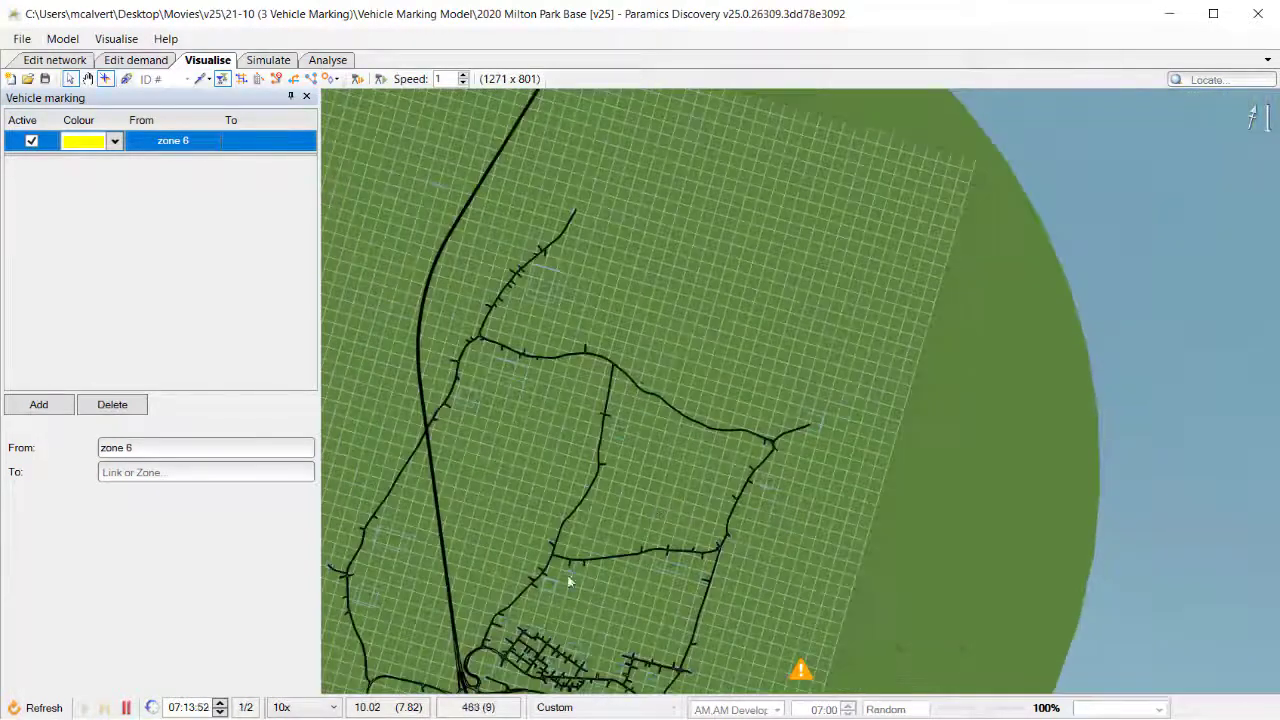
scroll(569, 582, "down", 2)
scroll(665, 475, "up", 6)
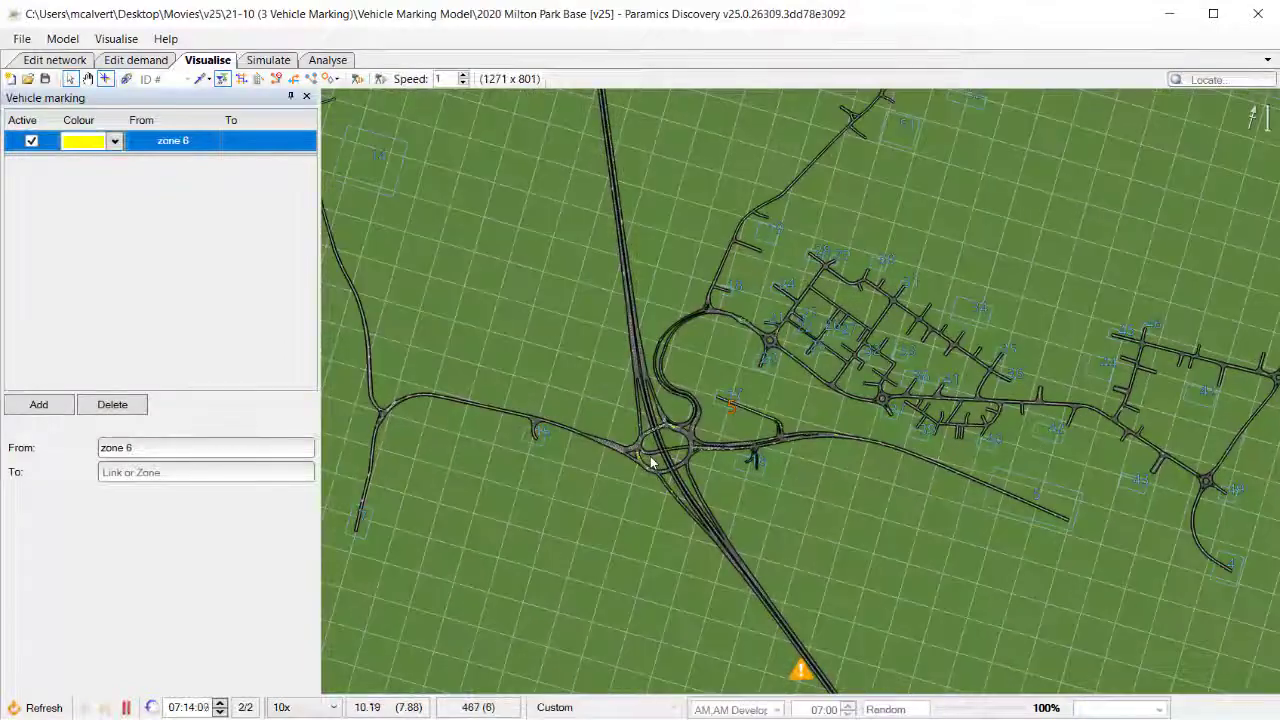
scroll(650, 462, "up", 4)
Limit the yellow vehicle marking from zone 6 to traffic heading for zone 3.
left_click(173, 472)
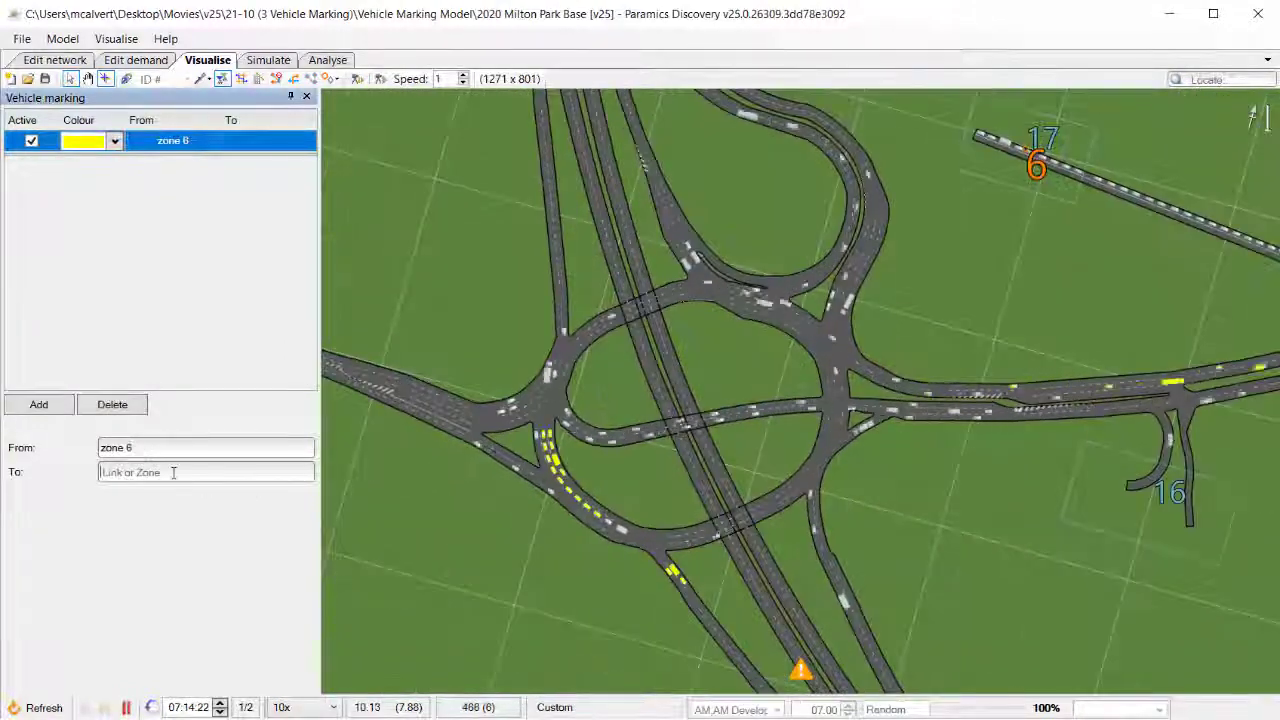
type("zone 3")
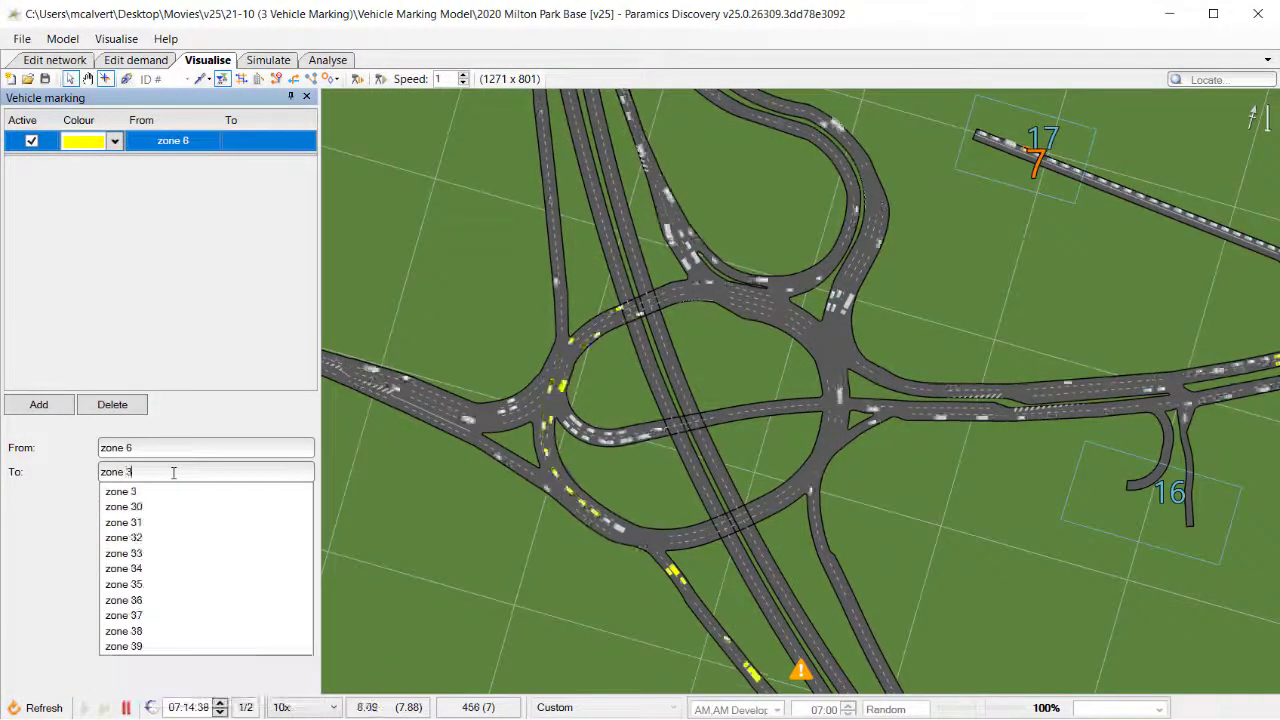
left_click(163, 491)
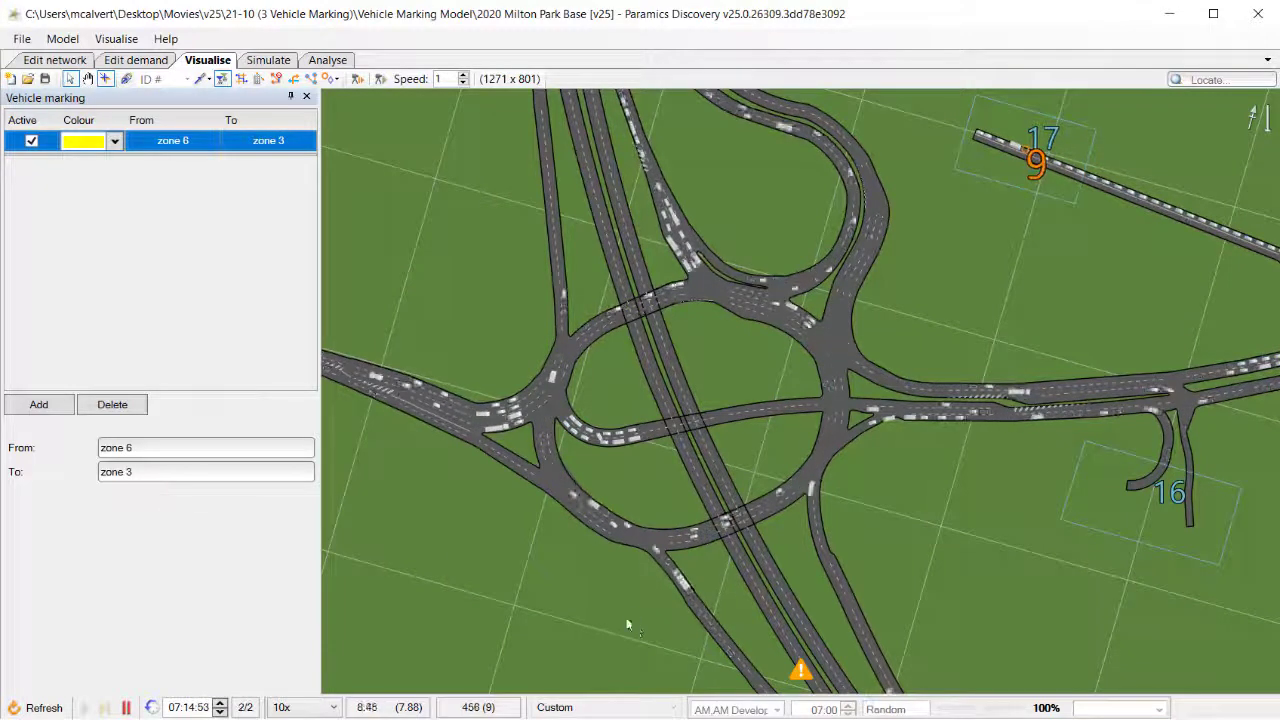
Set the simulation speed to 20x and watch the large roundabout and its slip road for marked vehicles.
left_click_drag(627, 625, 508, 397)
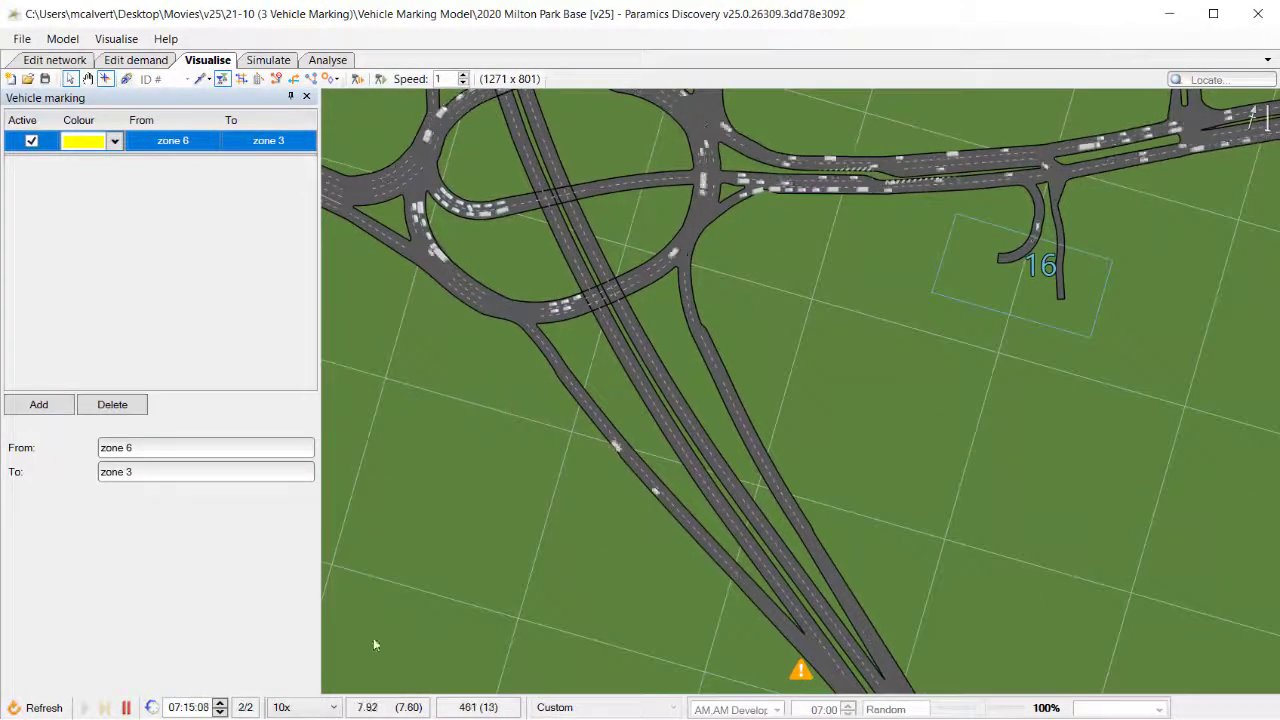
left_click(305, 707)
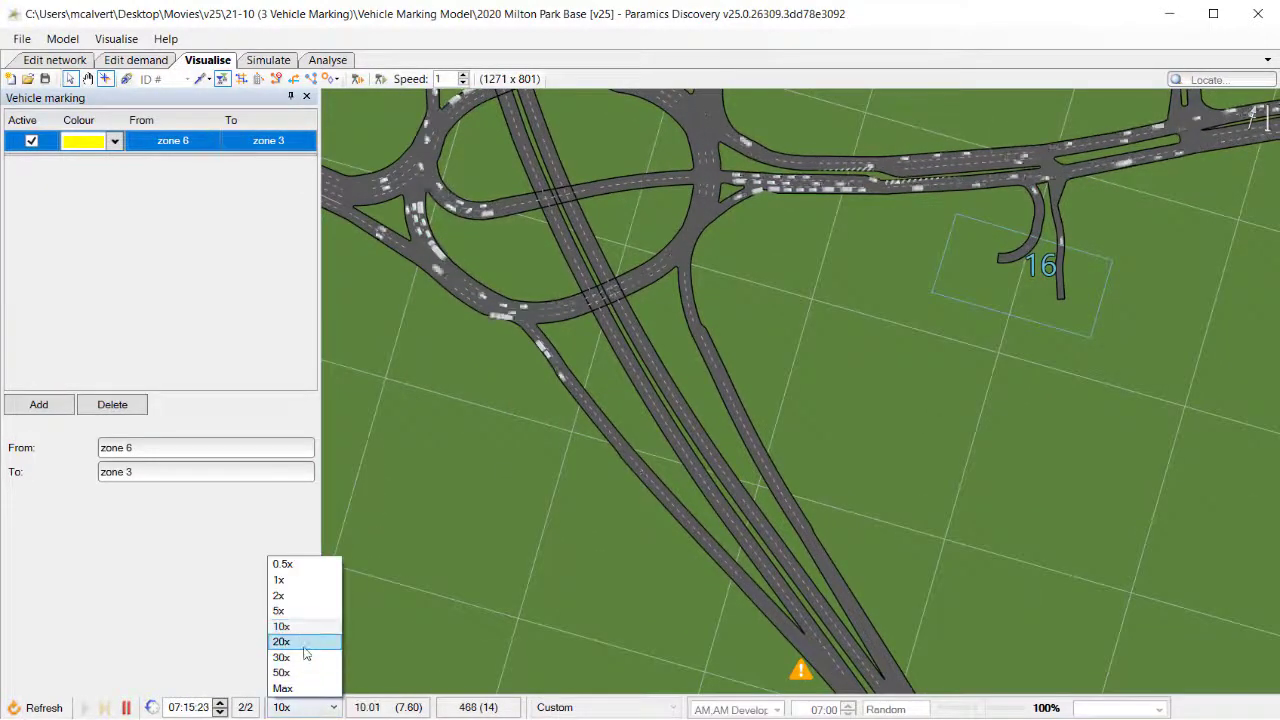
left_click(305, 643)
left_click_drag(641, 623, 546, 436)
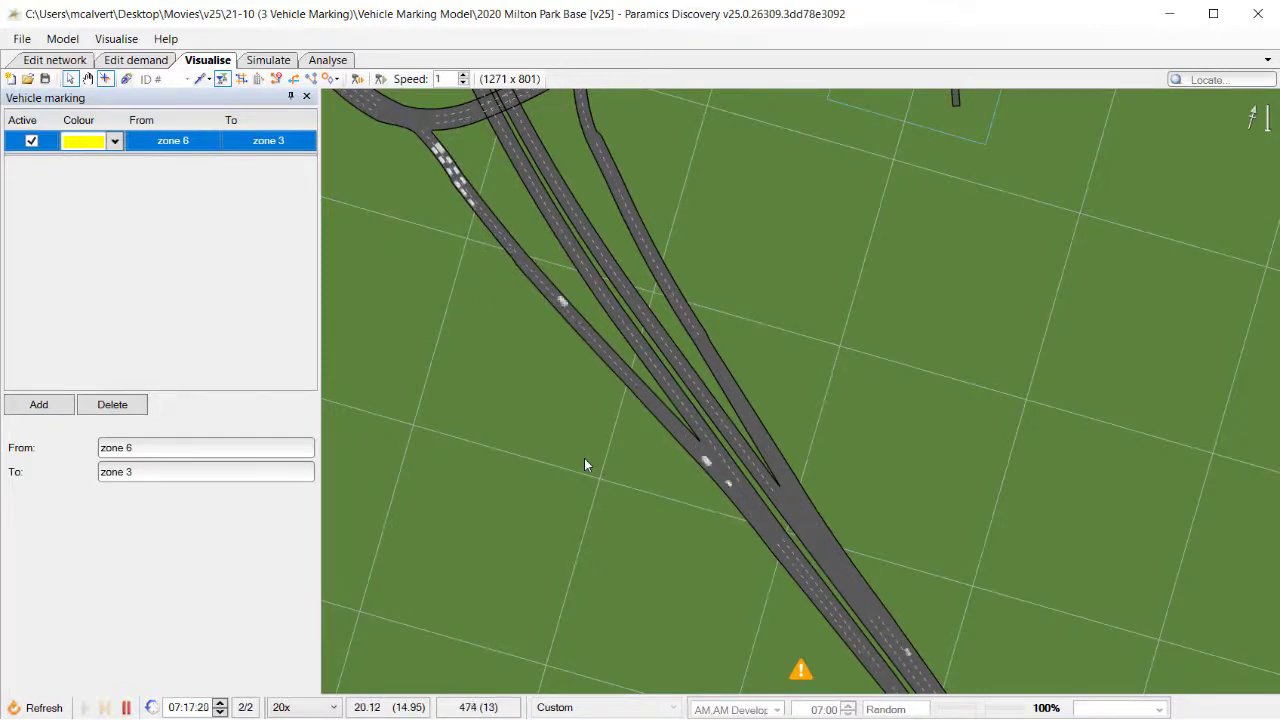
scroll(584, 458, "down", 2)
scroll(584, 459, "down", 2)
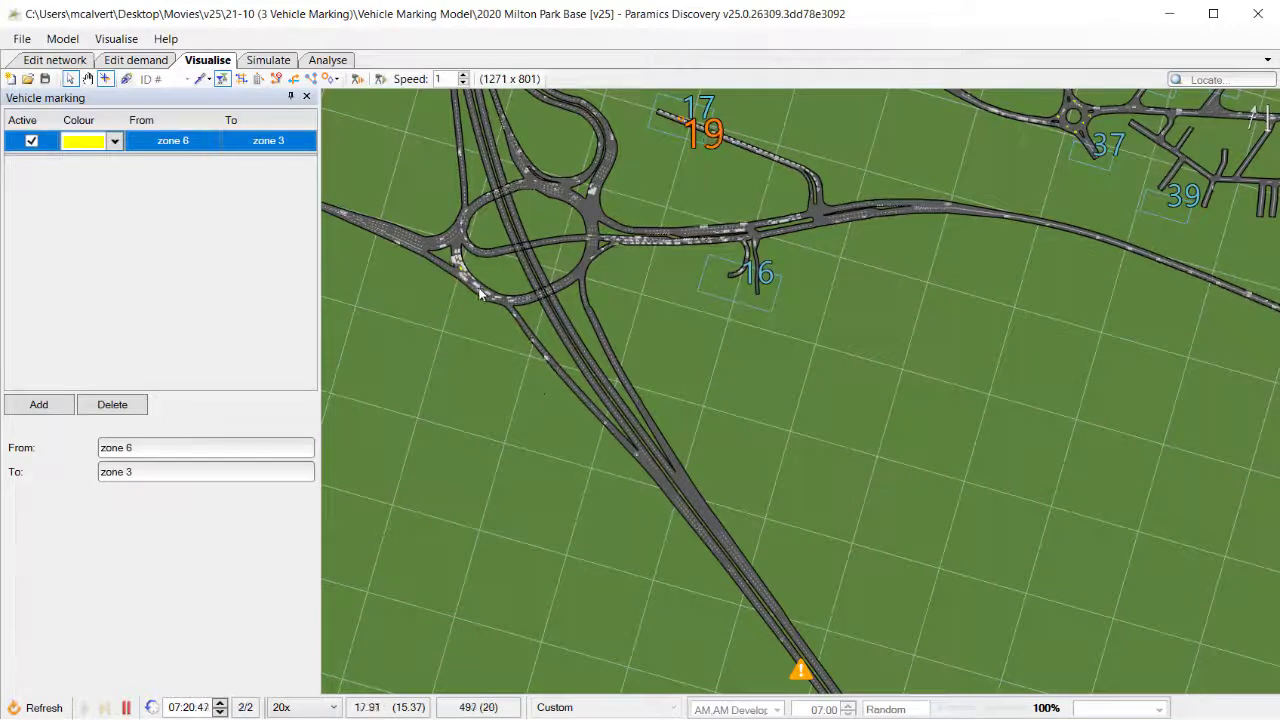
Pause the simulation and check the origin and destination of the yellow car queued at the roundabout.
key("space")
scroll(480, 293, "up", 8)
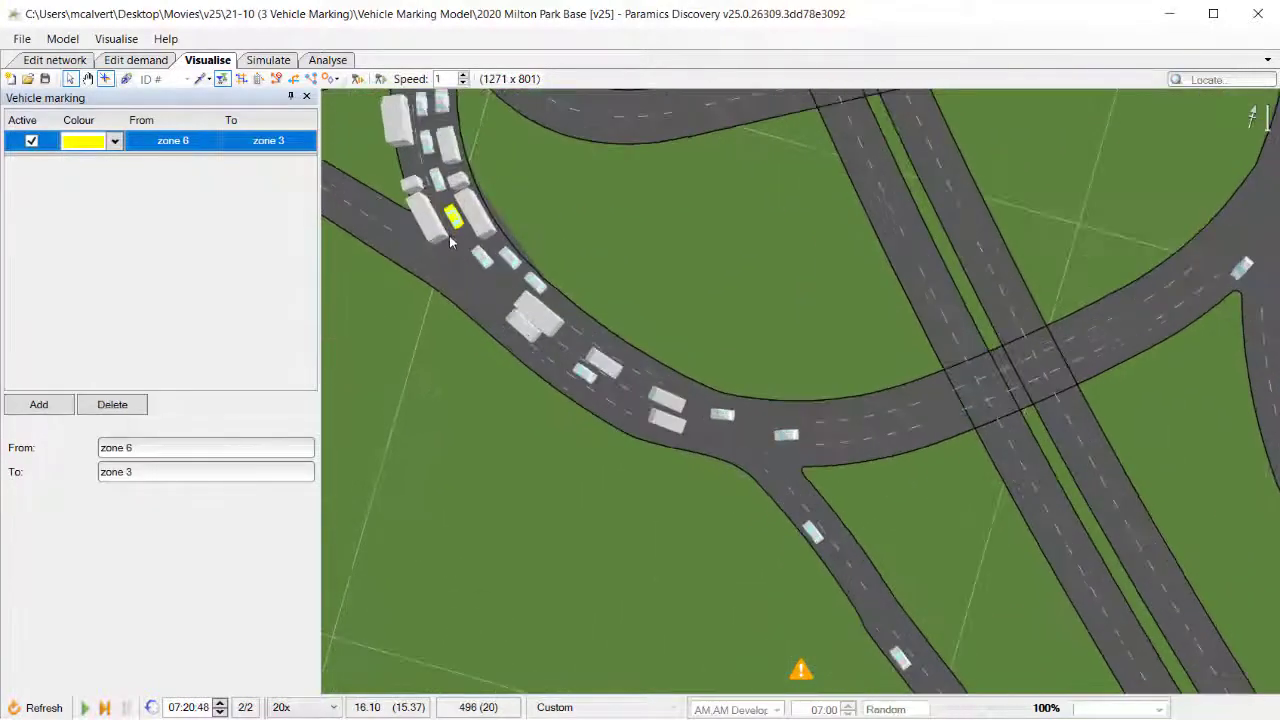
mouse_move(452, 220)
left_click_drag(450, 390, 512, 569)
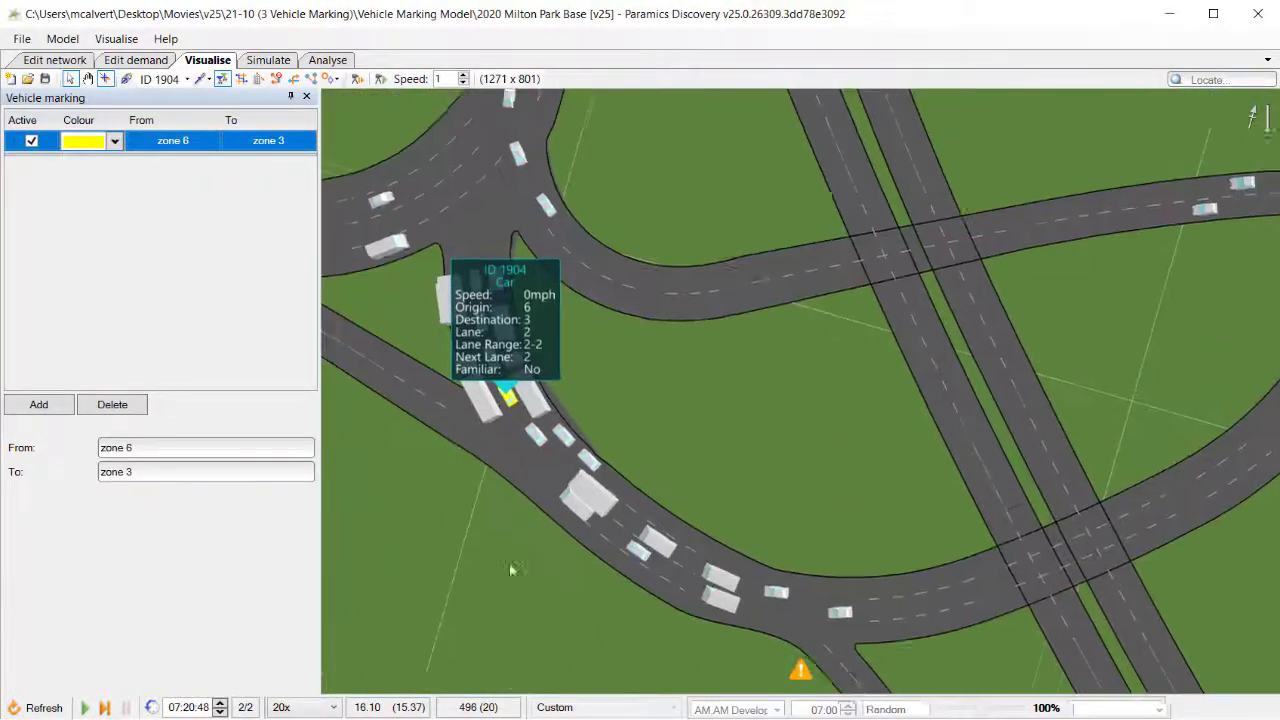
scroll(535, 343, "up", 4)
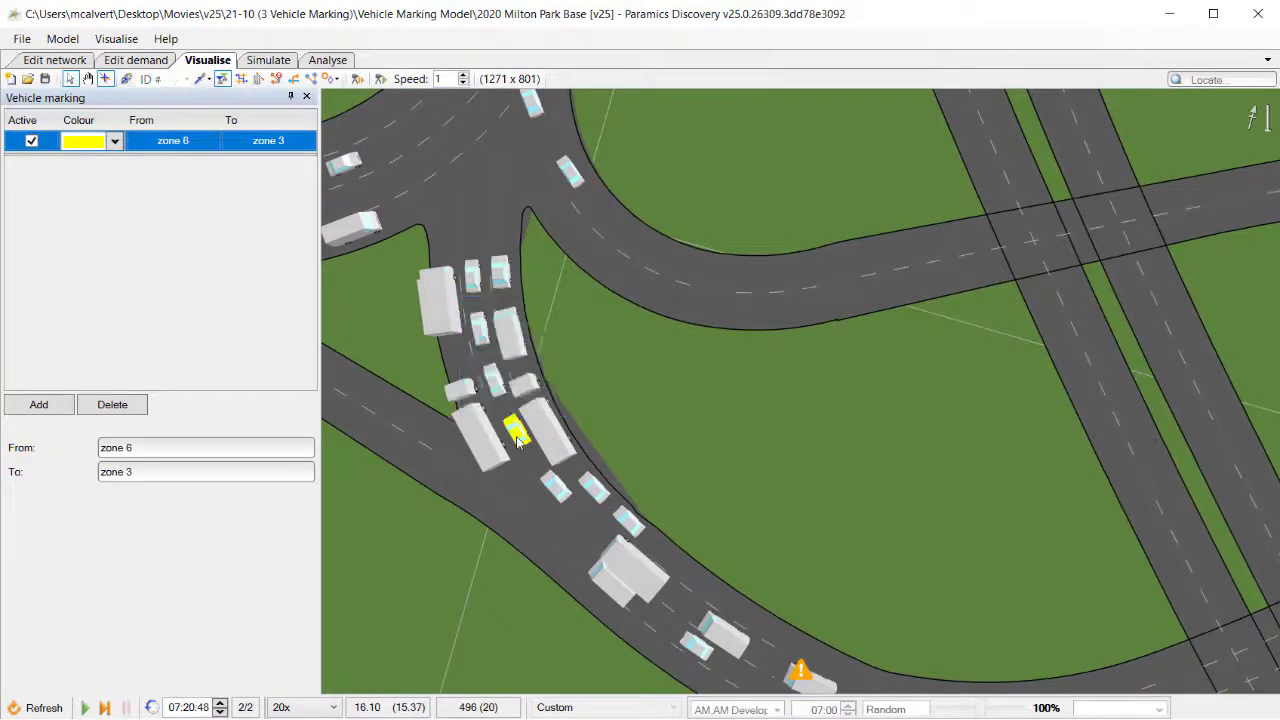
scroll(510, 547, "down", 6)
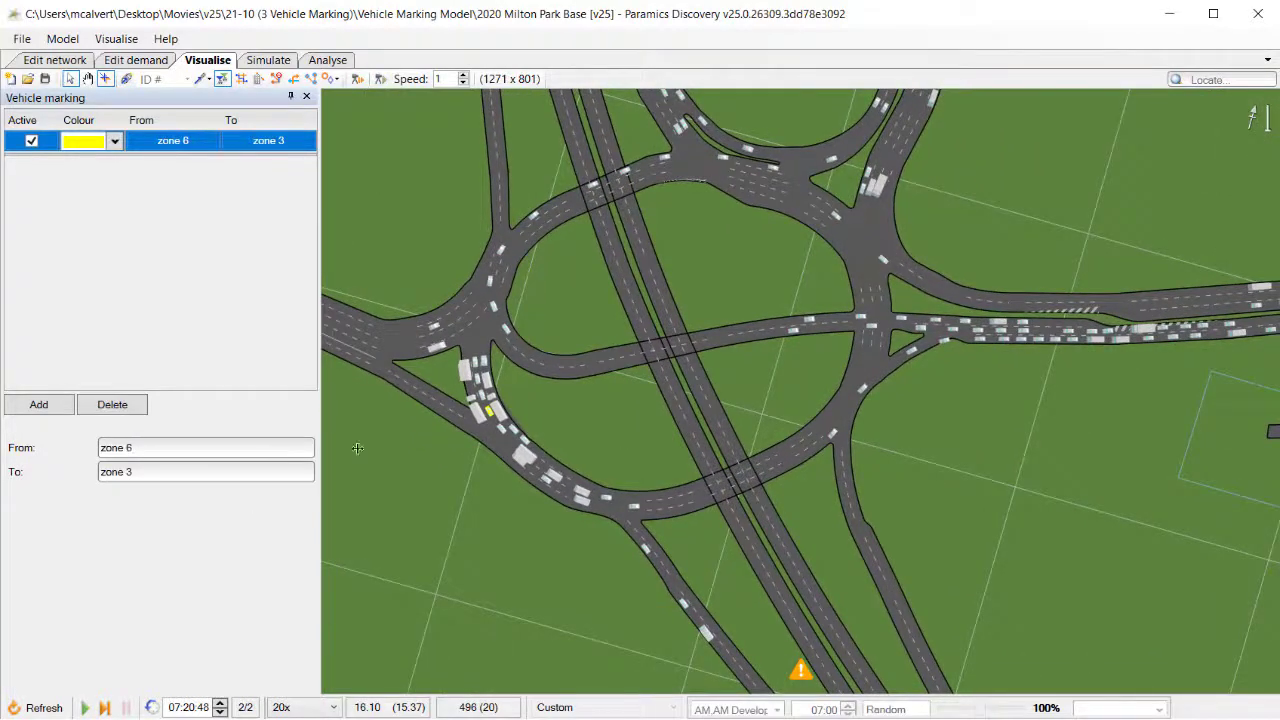
Display the node numbers and redefine the yellow marking to run from link 1525:2369 to link 2370:2357.
key("n")
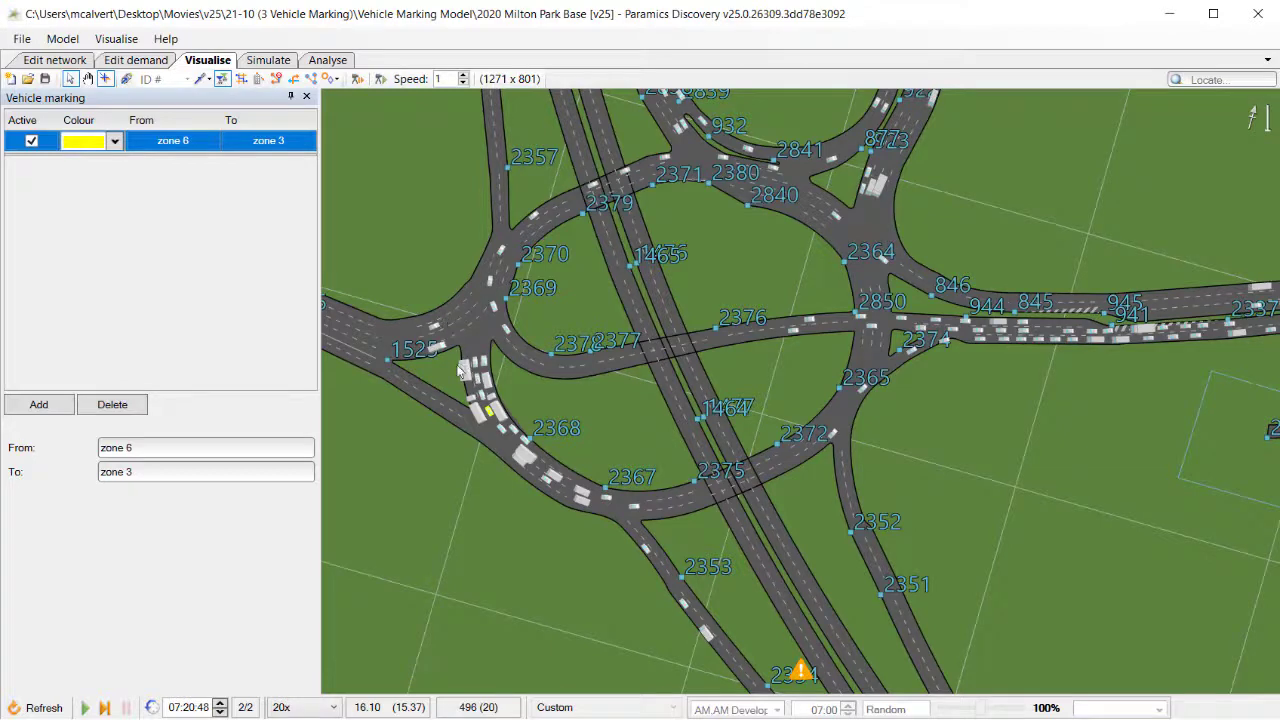
scroll(424, 383, "up", 3)
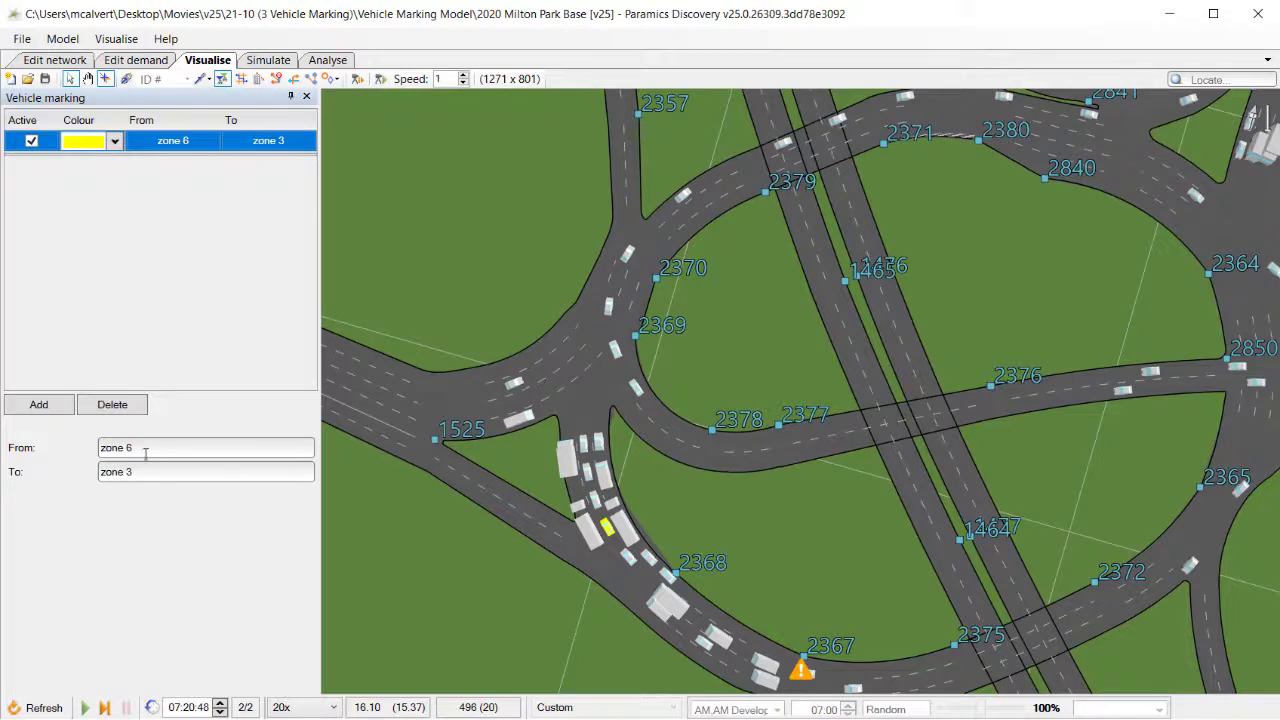
left_click(145, 450)
type("1525")
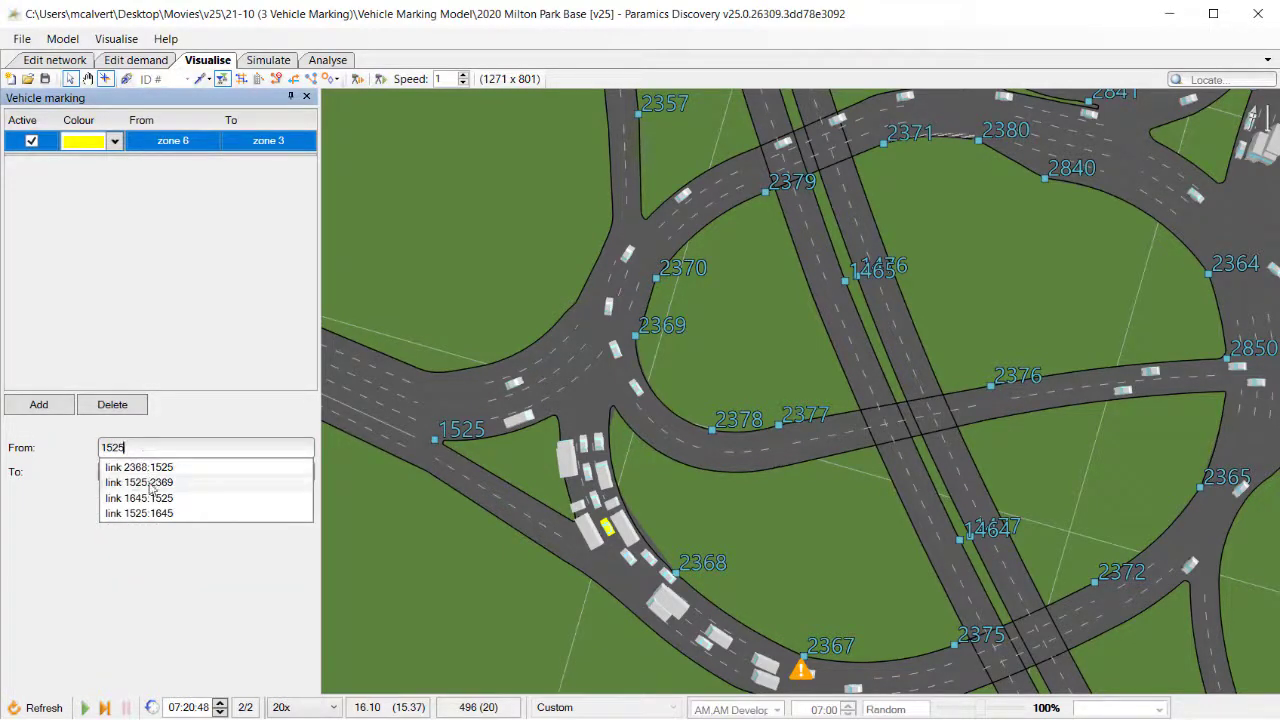
left_click(140, 482)
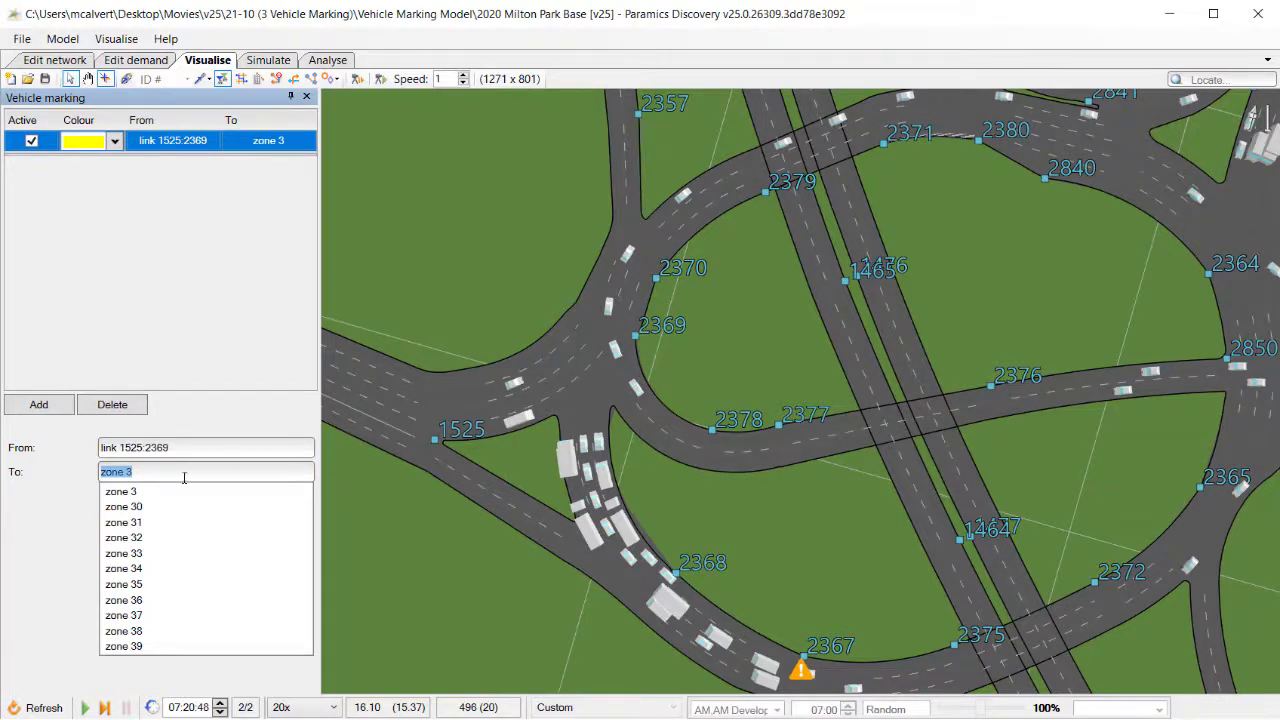
type("2370")
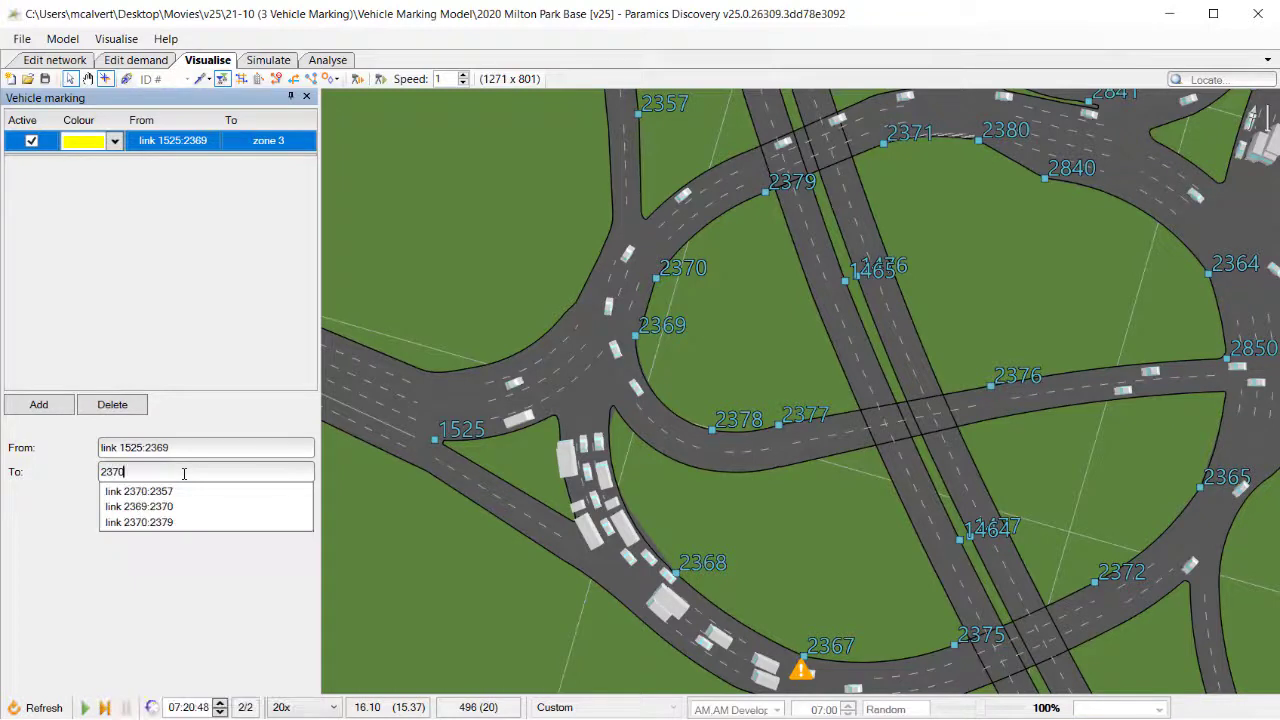
left_click(140, 491)
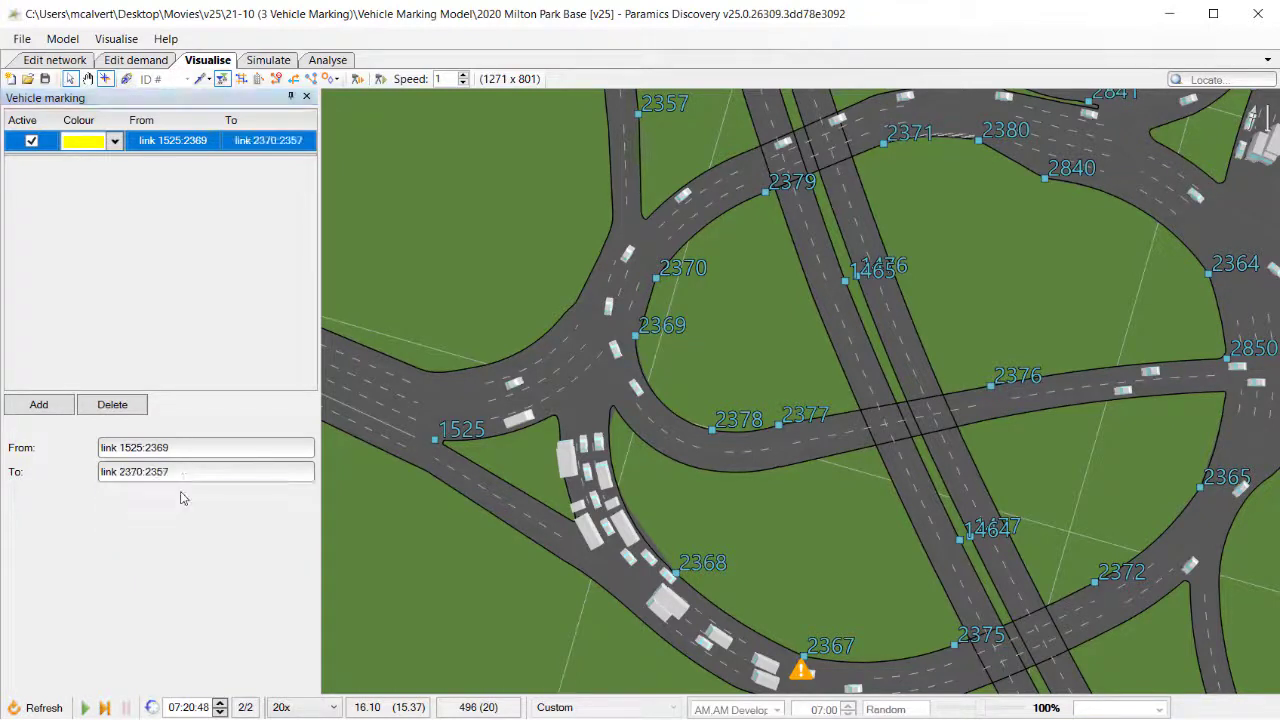
Add a second vehicle marking from link 1525:2369 to link 2840:877, keeping its default light blue colour.
left_click(39, 405)
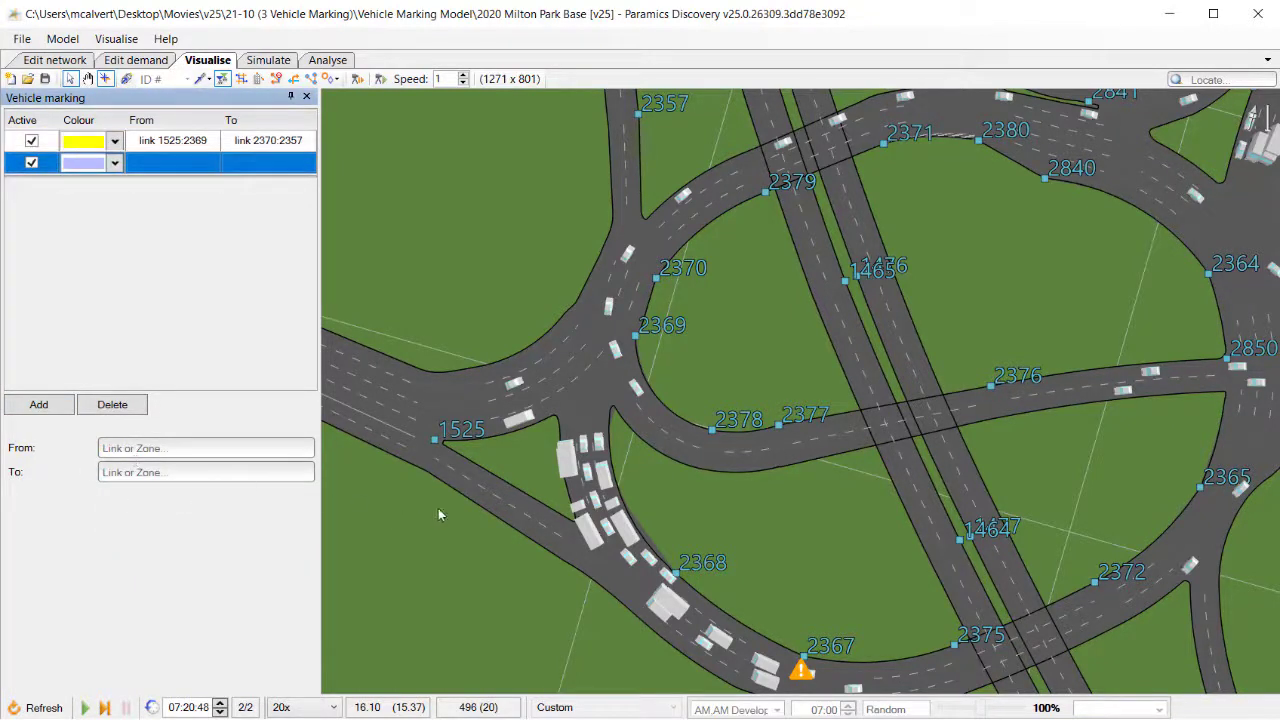
left_click(143, 450)
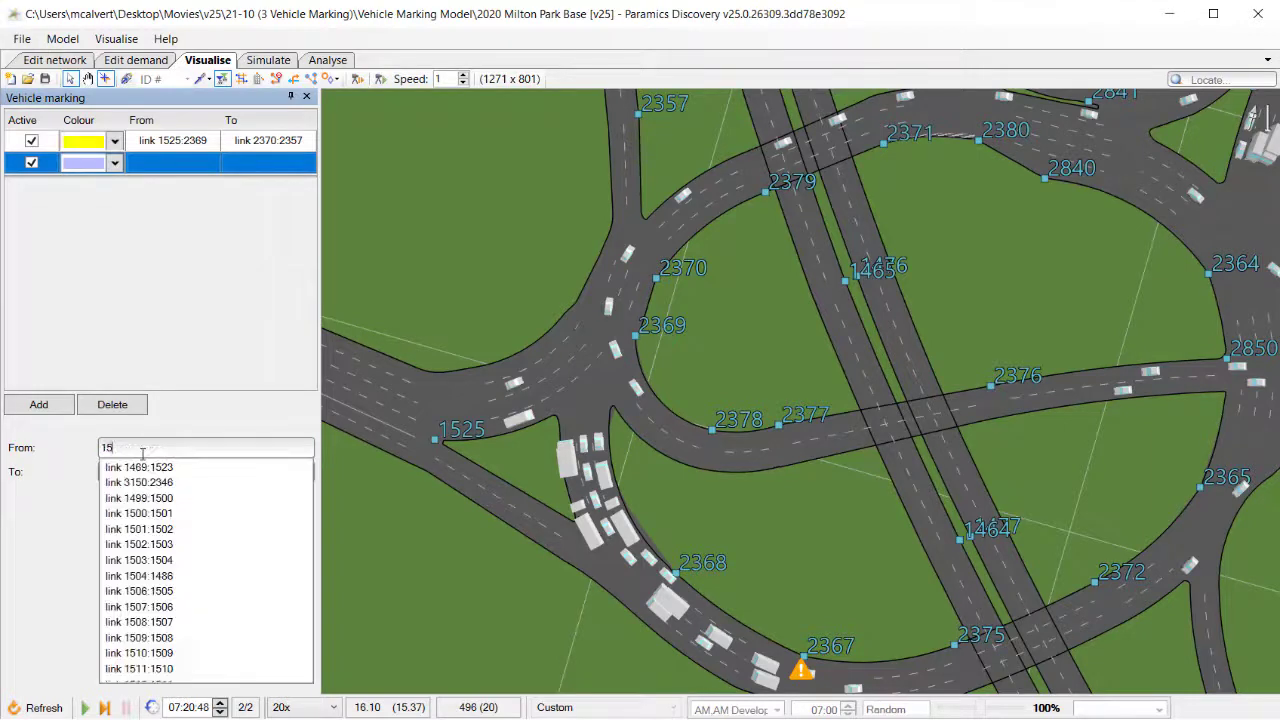
type("1525")
left_click(165, 480)
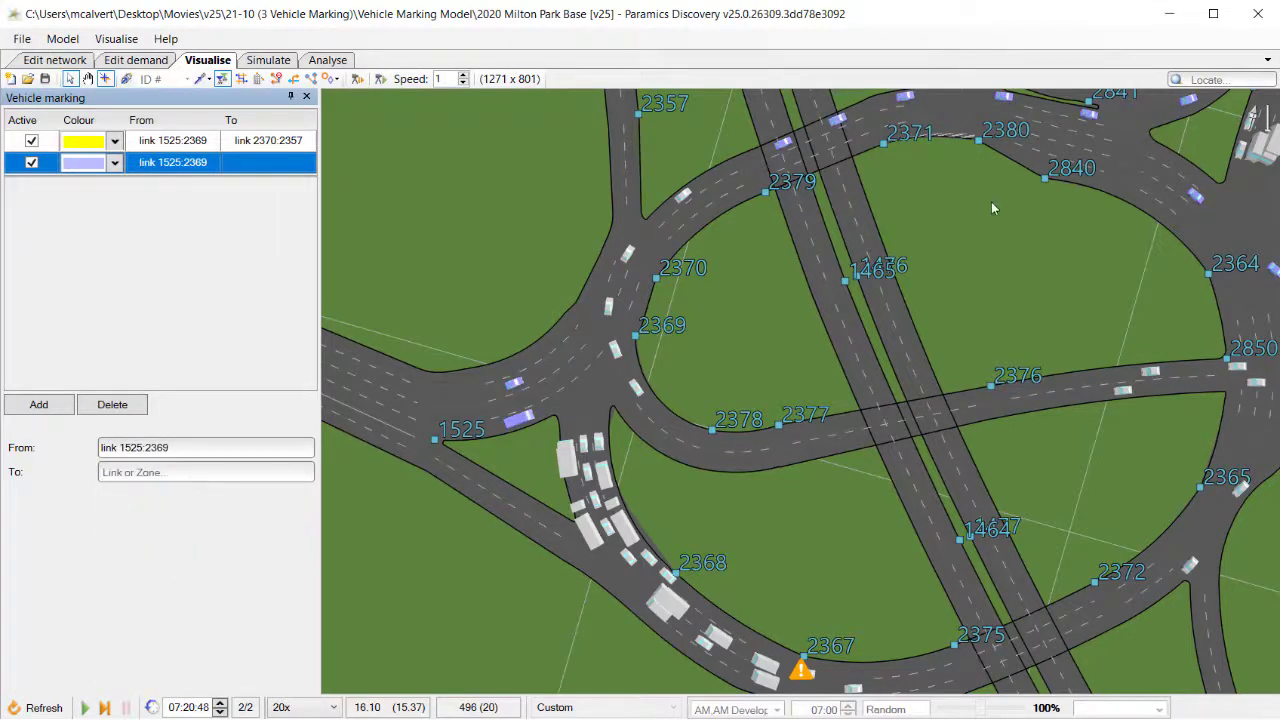
left_click_drag(993, 208, 939, 462)
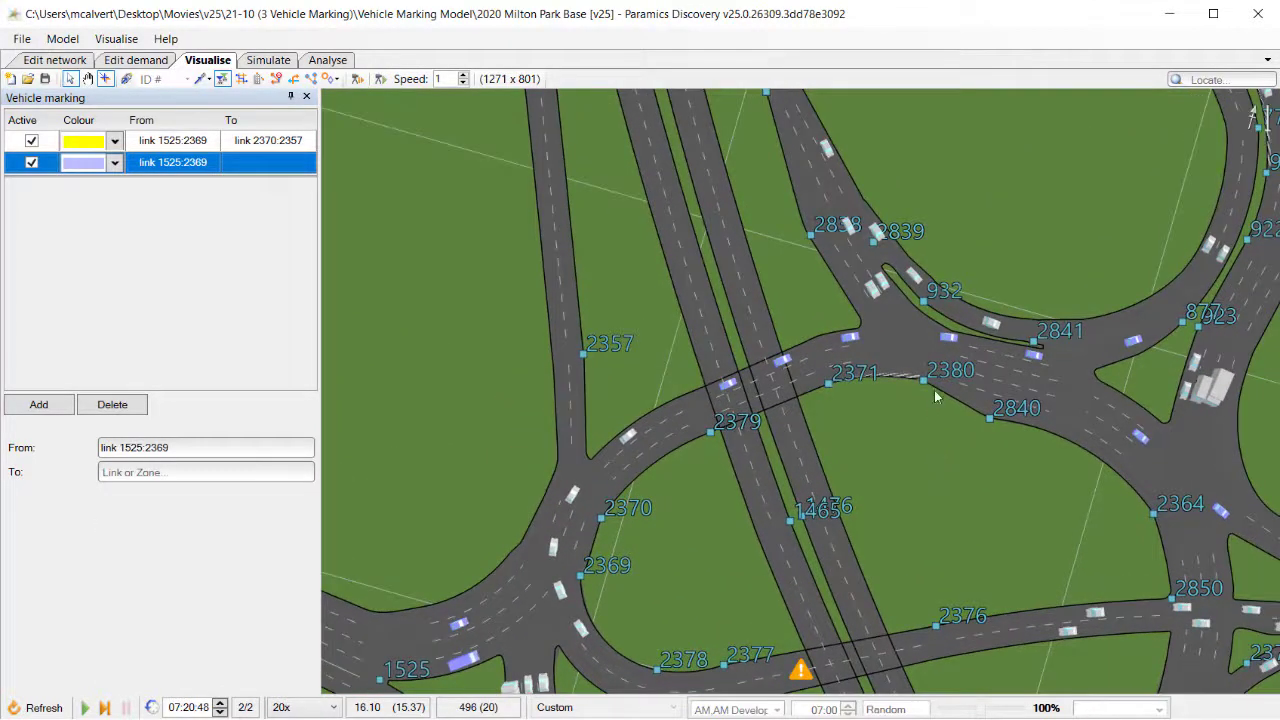
left_click(199, 474)
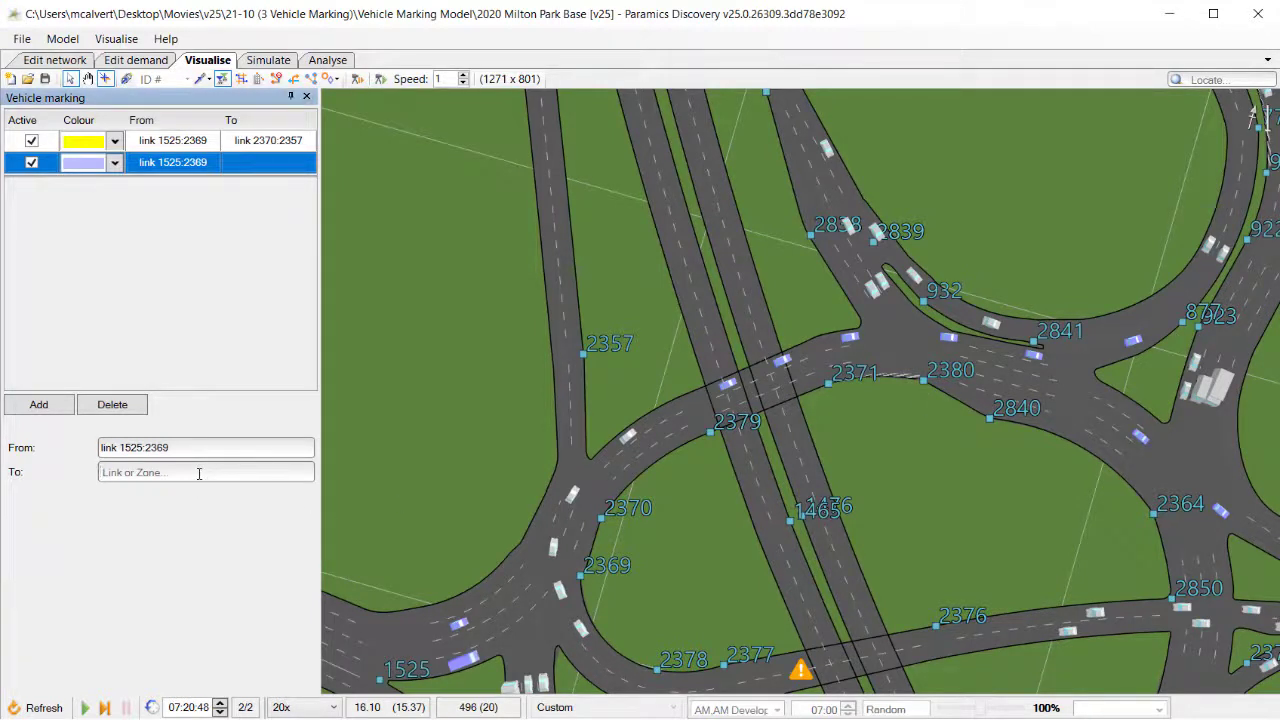
type("2840")
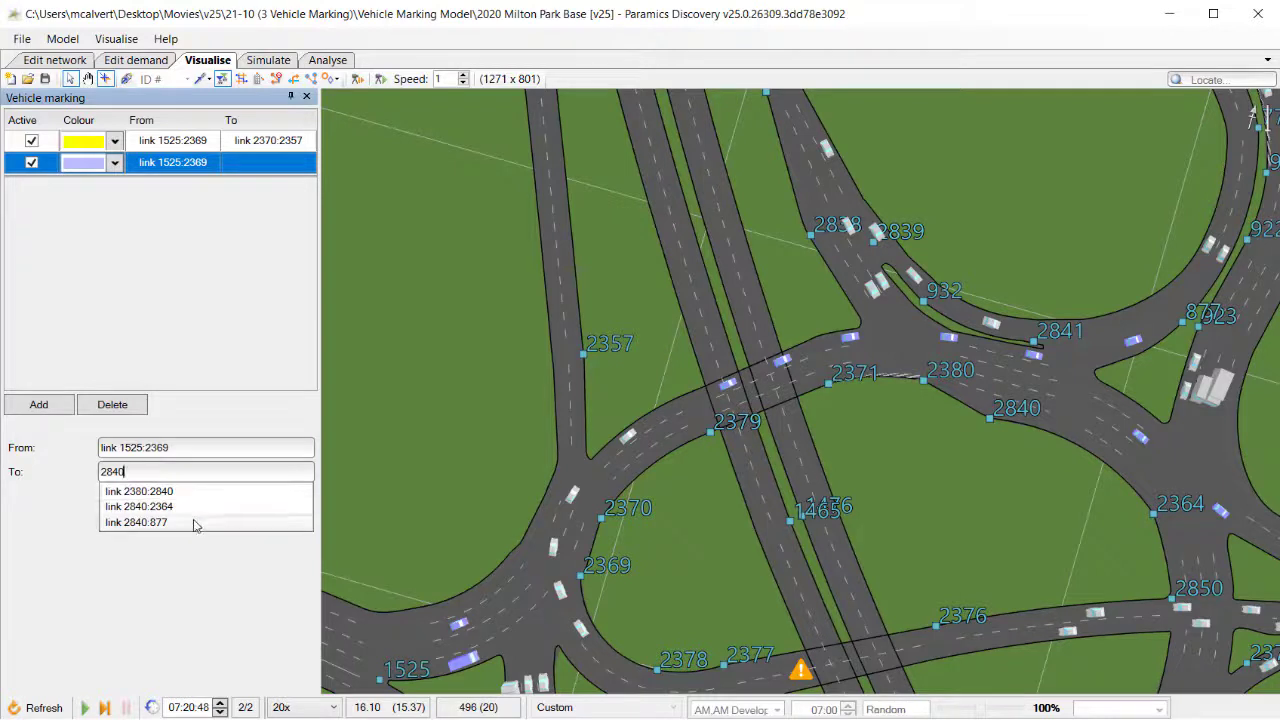
left_click(196, 524)
Add a third vehicle marking from link 1525:2369 to link 2364:846, keeping its default light green colour.
left_click_drag(876, 508, 694, 392)
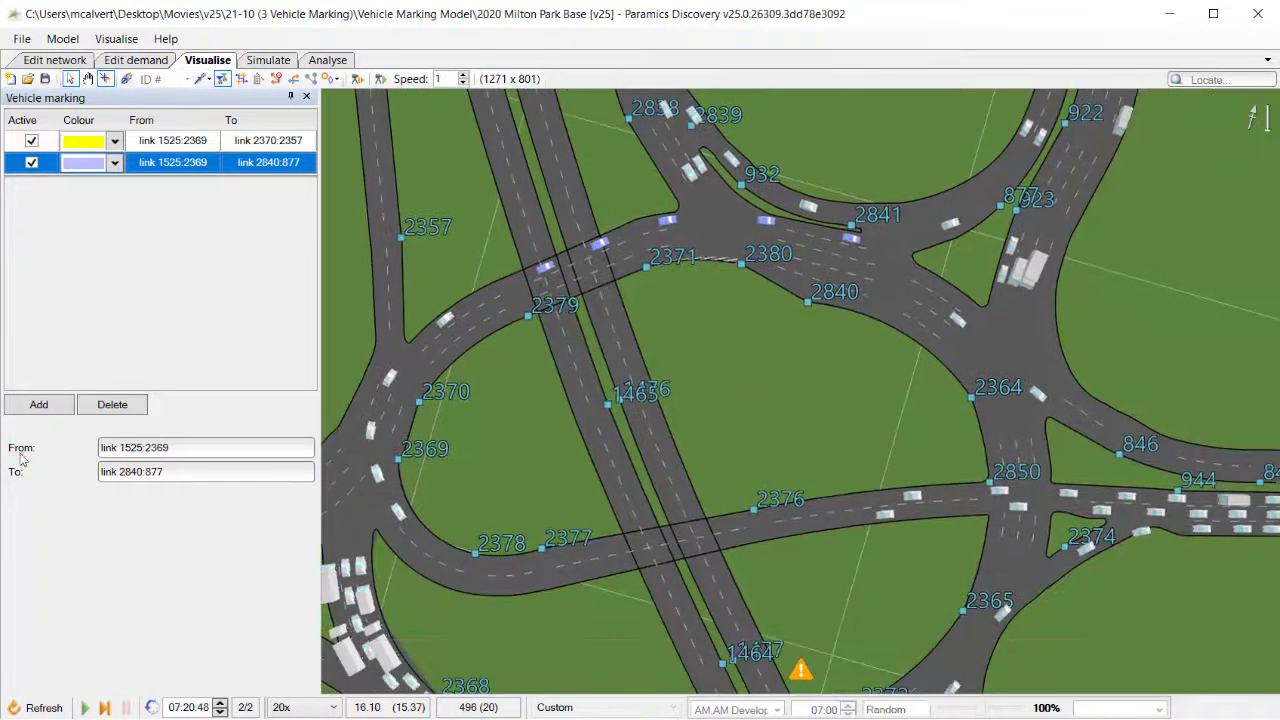
left_click(38, 405)
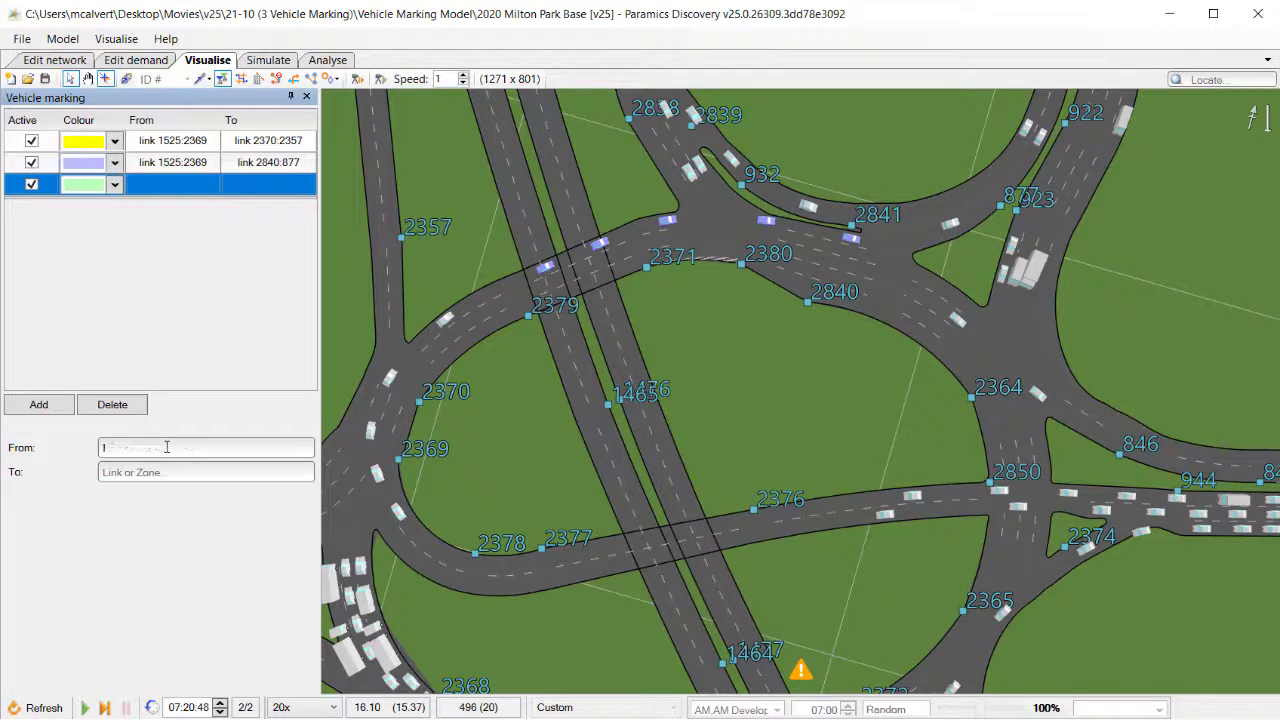
type("1525")
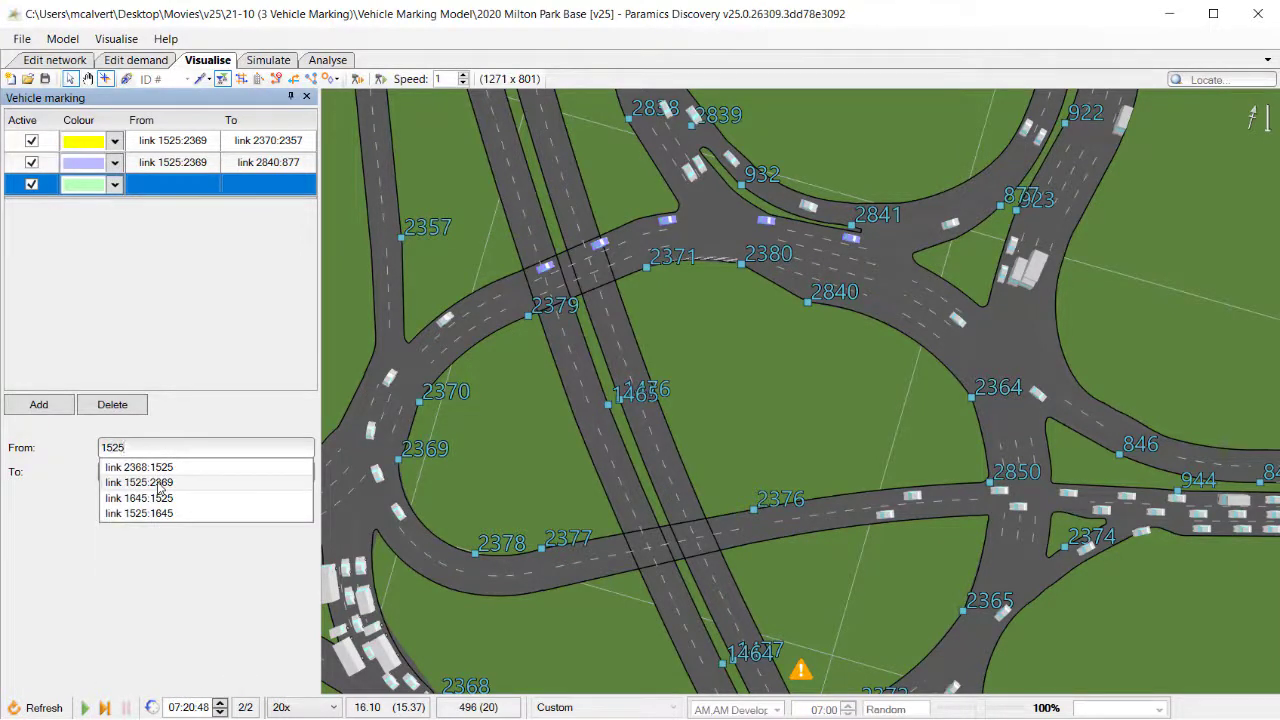
left_click(160, 484)
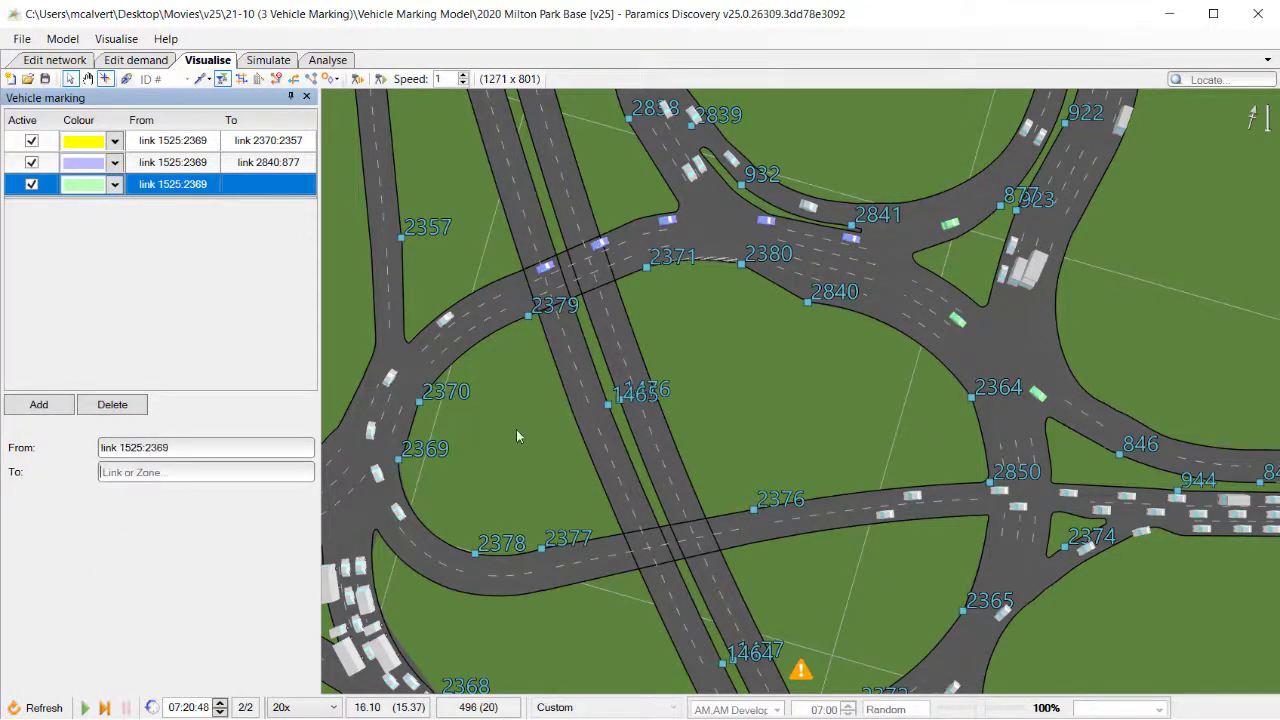
left_click(178, 475)
type("2364")
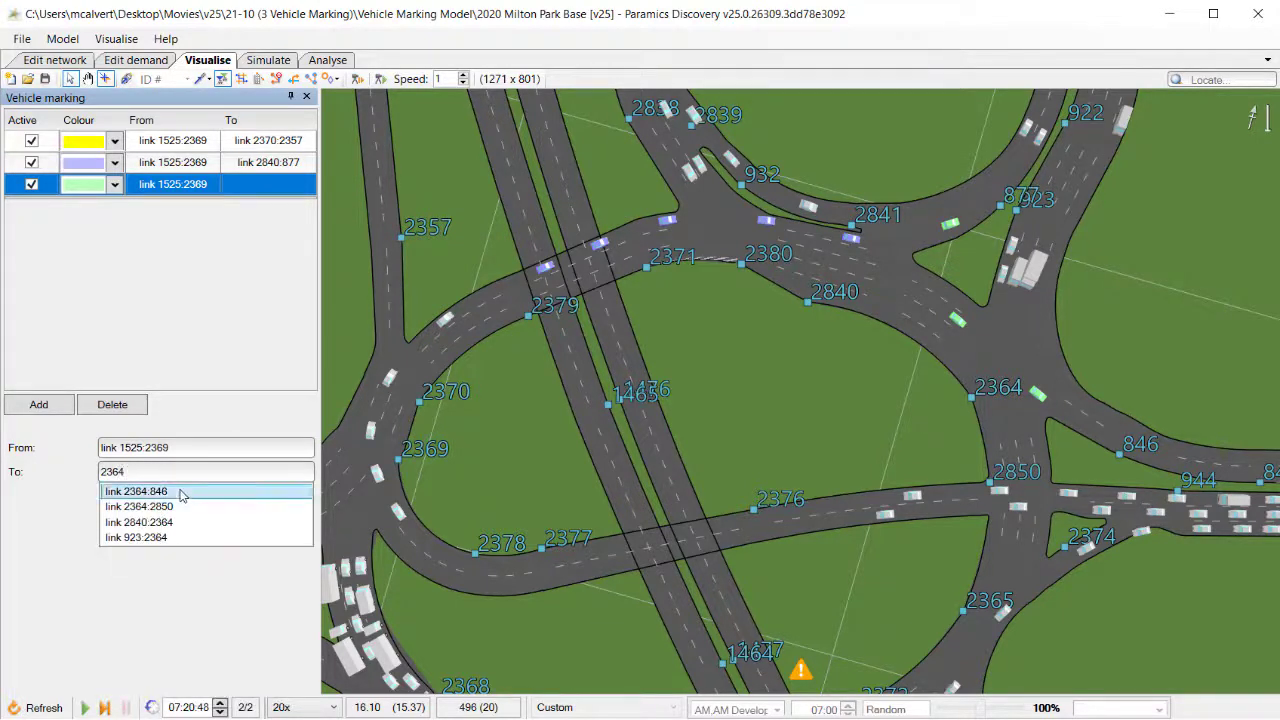
left_click(180, 491)
Add a fourth vehicle marking from link 1525:2369 to link 2365:2352, keeping its default pink colour.
left_click(40, 406)
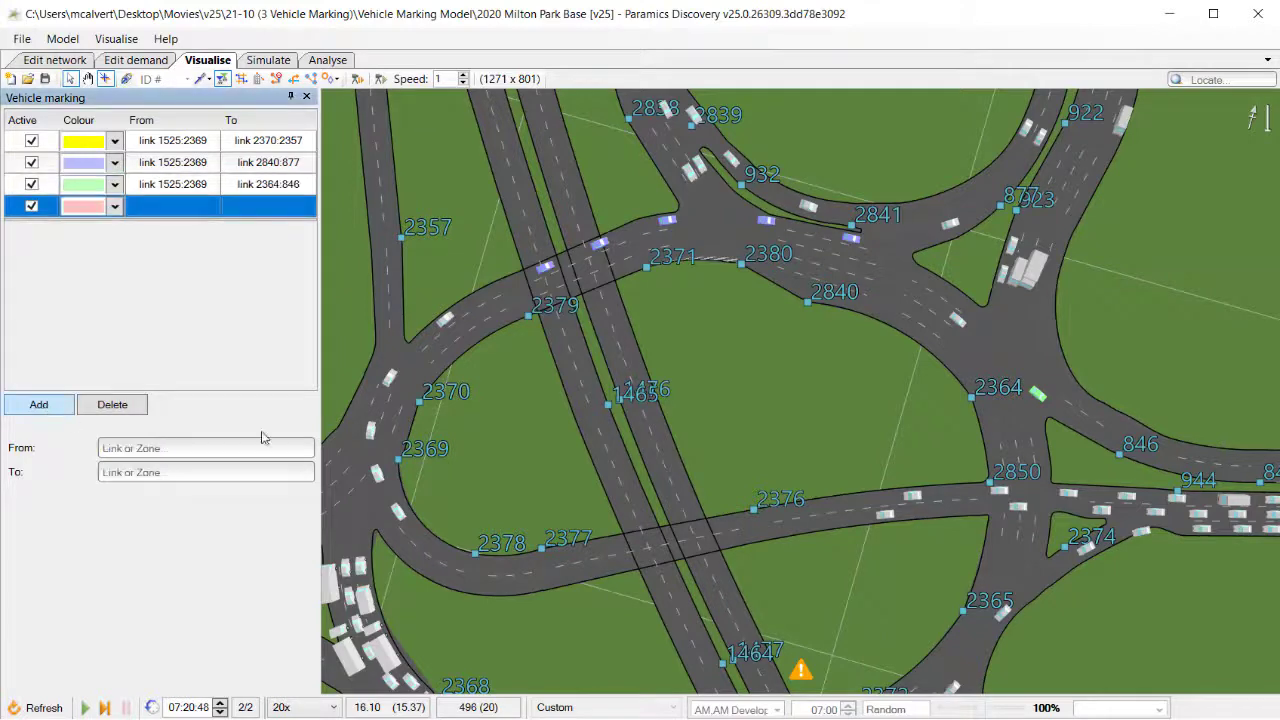
left_click_drag(757, 487, 832, 210)
left_click_drag(1089, 489, 1000, 425)
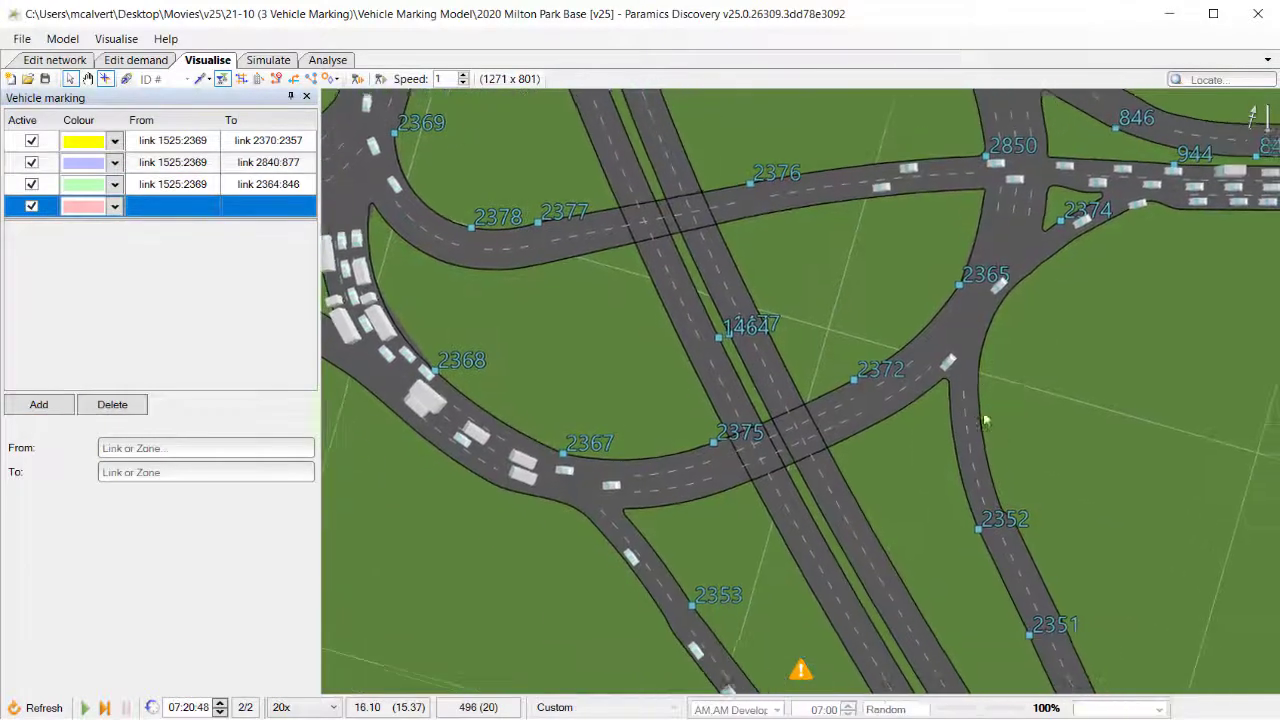
left_click(178, 448)
type("1525")
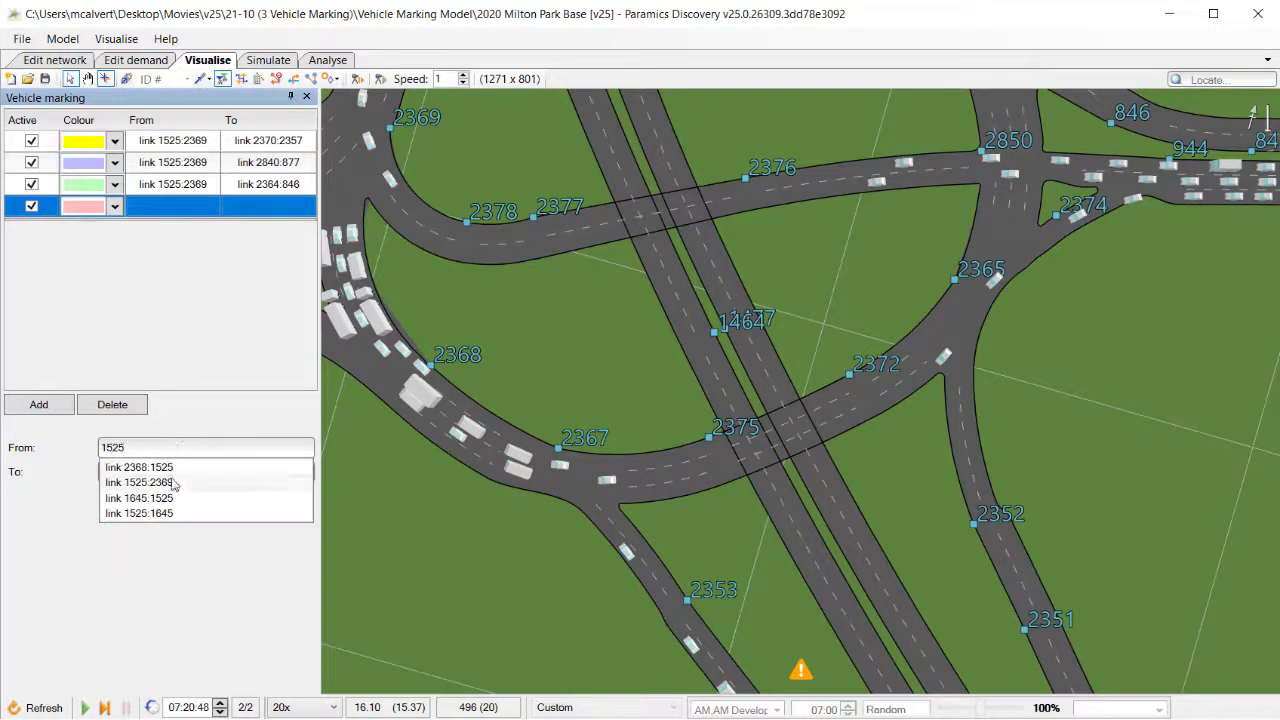
left_click(174, 484)
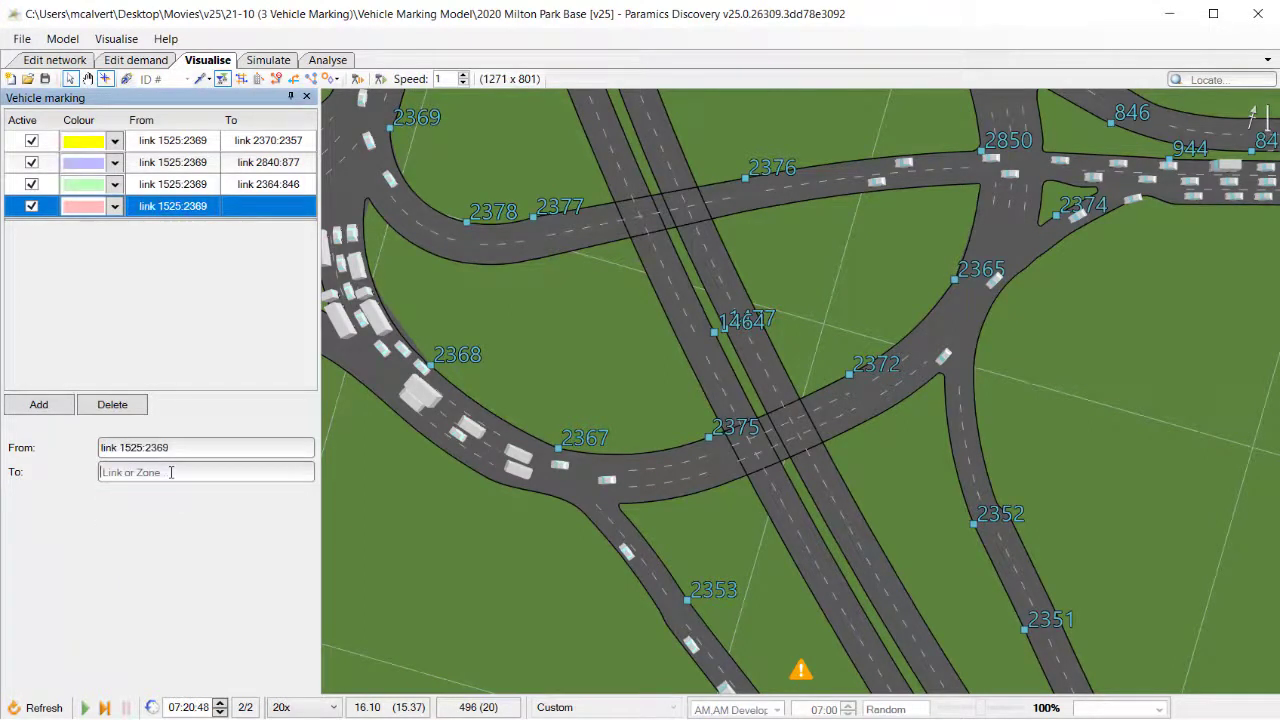
type("2365")
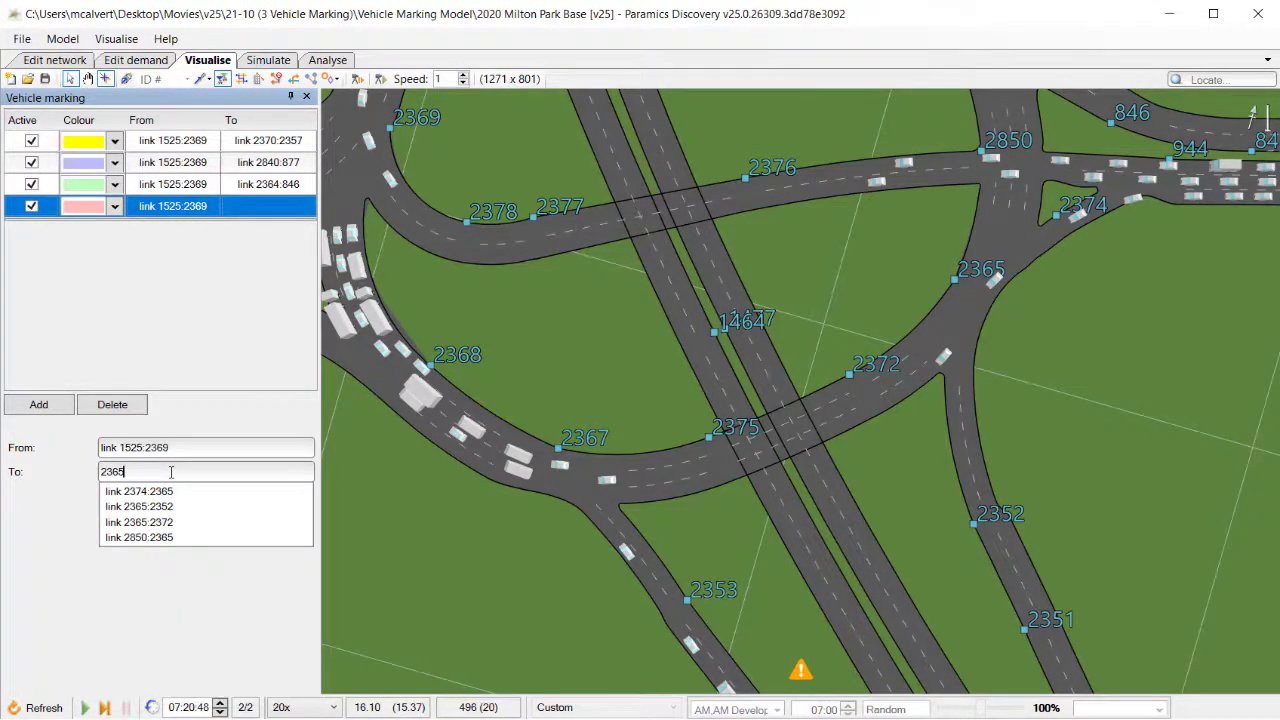
left_click(174, 507)
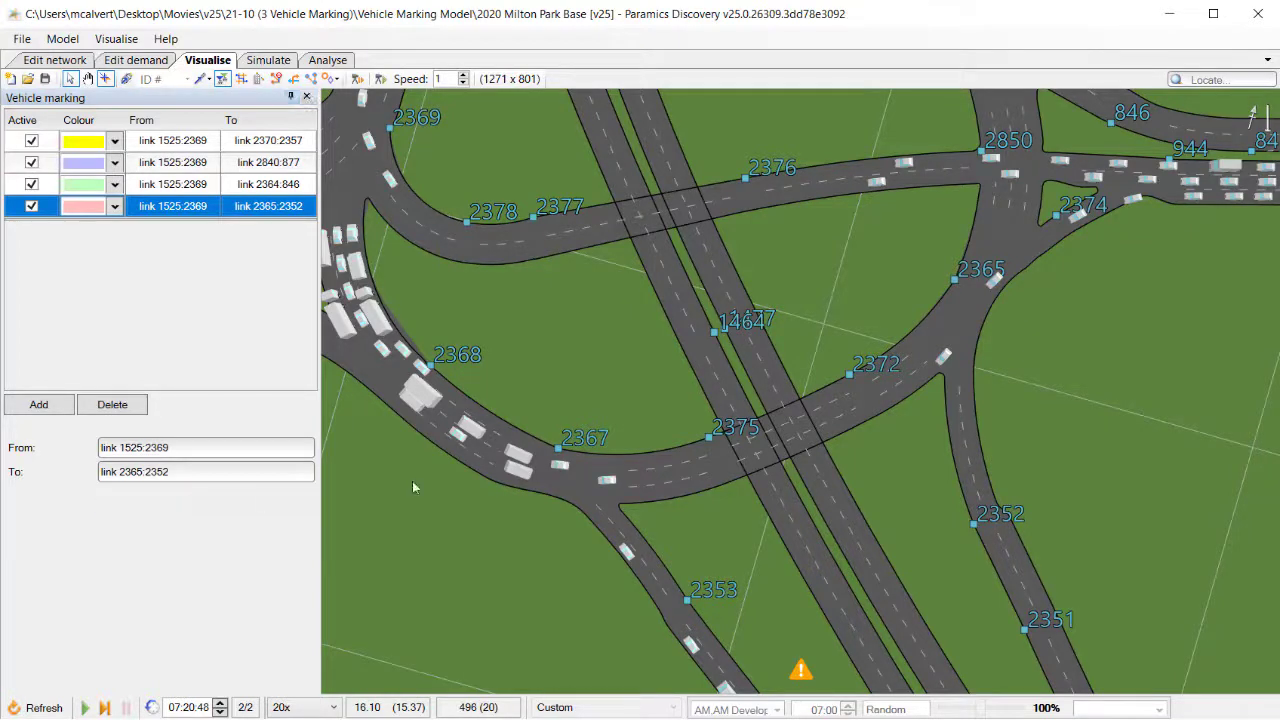
Hide the node numbers and run the simulation at 5x speed, focused on the marked vehicles entering the roundabout at link 1525:2369.
left_click_drag(569, 247, 697, 290)
left_click_drag(368, 266, 693, 354)
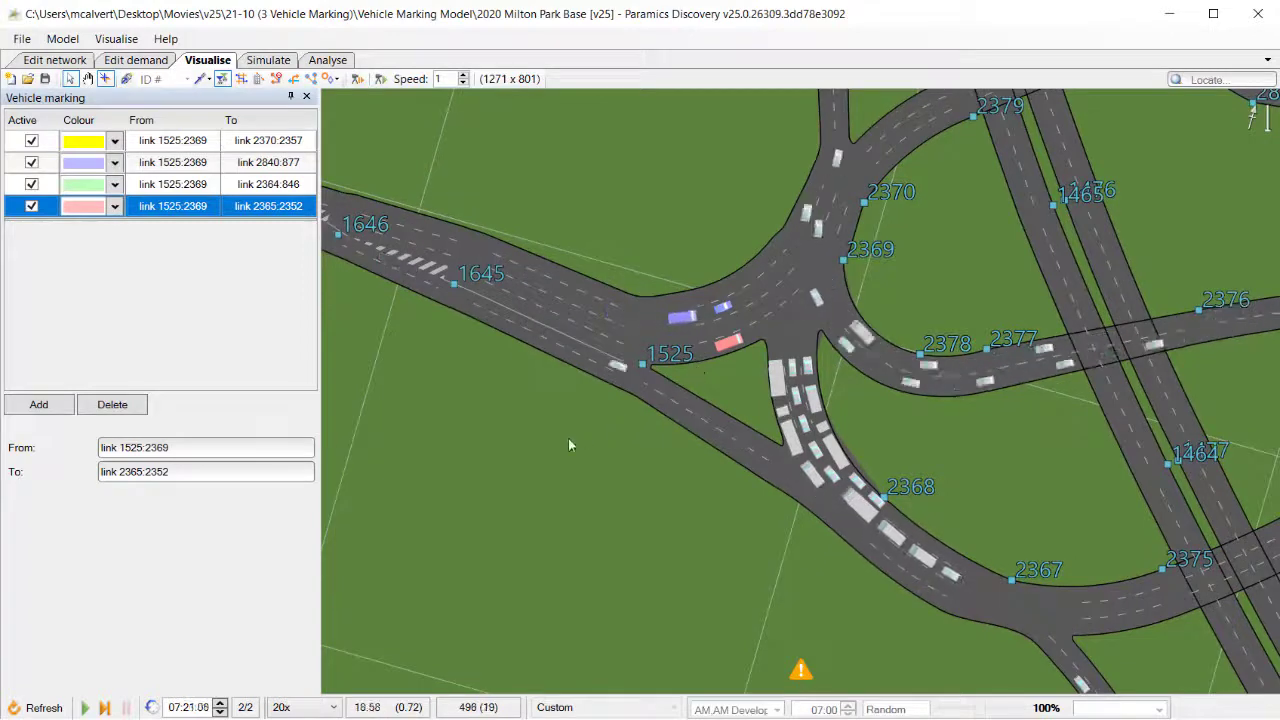
left_click_drag(586, 434, 697, 428)
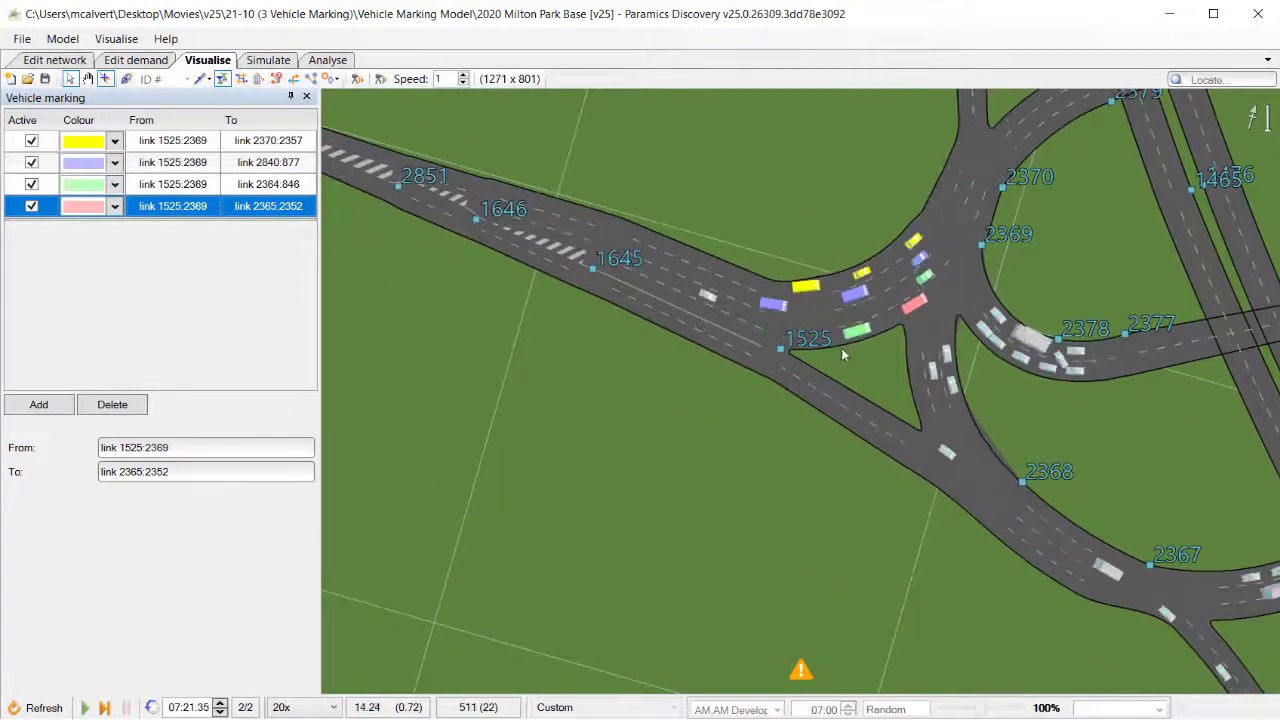
scroll(939, 296, "up", 3)
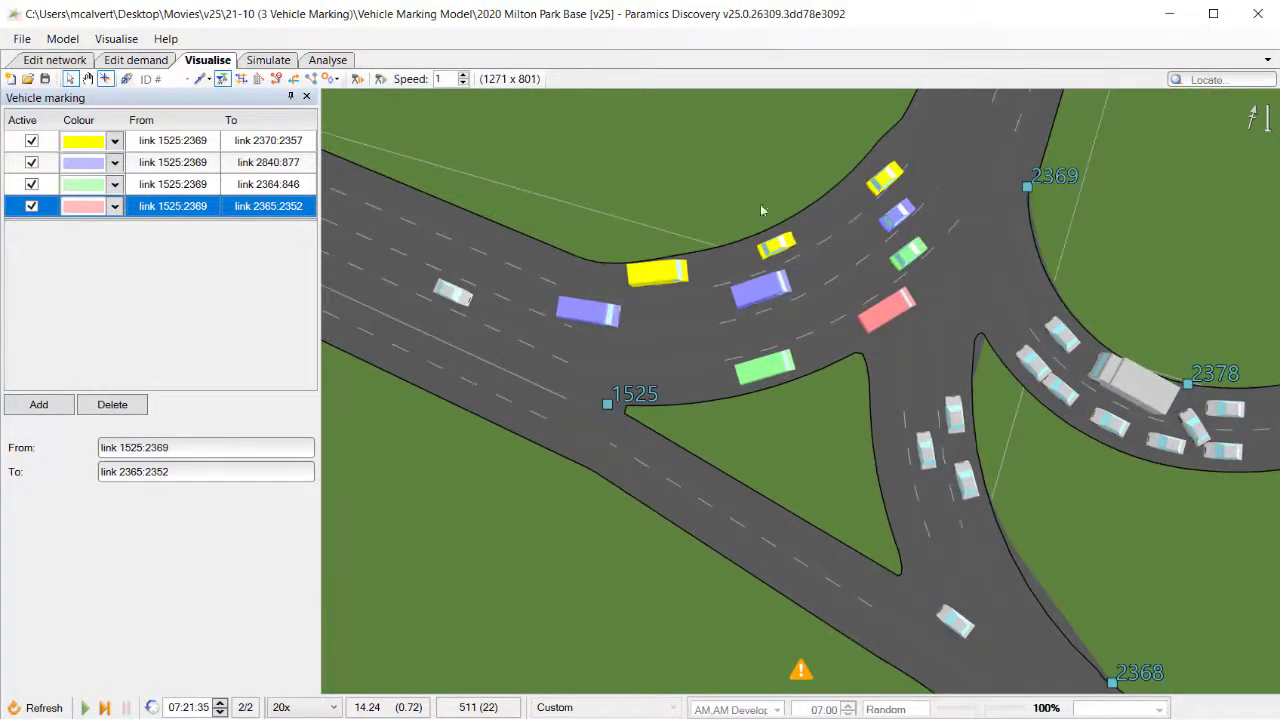
left_click_drag(717, 331, 898, 474)
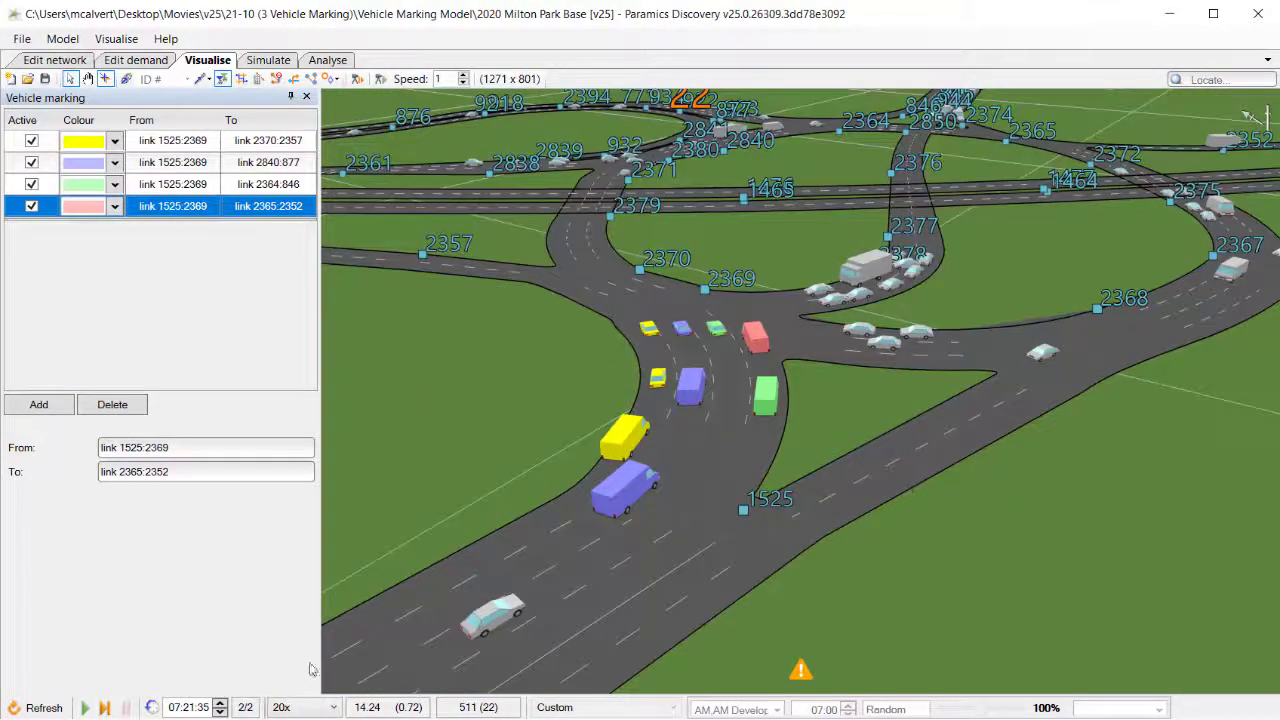
left_click(320, 710)
left_click(310, 612)
scroll(838, 441, "up", 3)
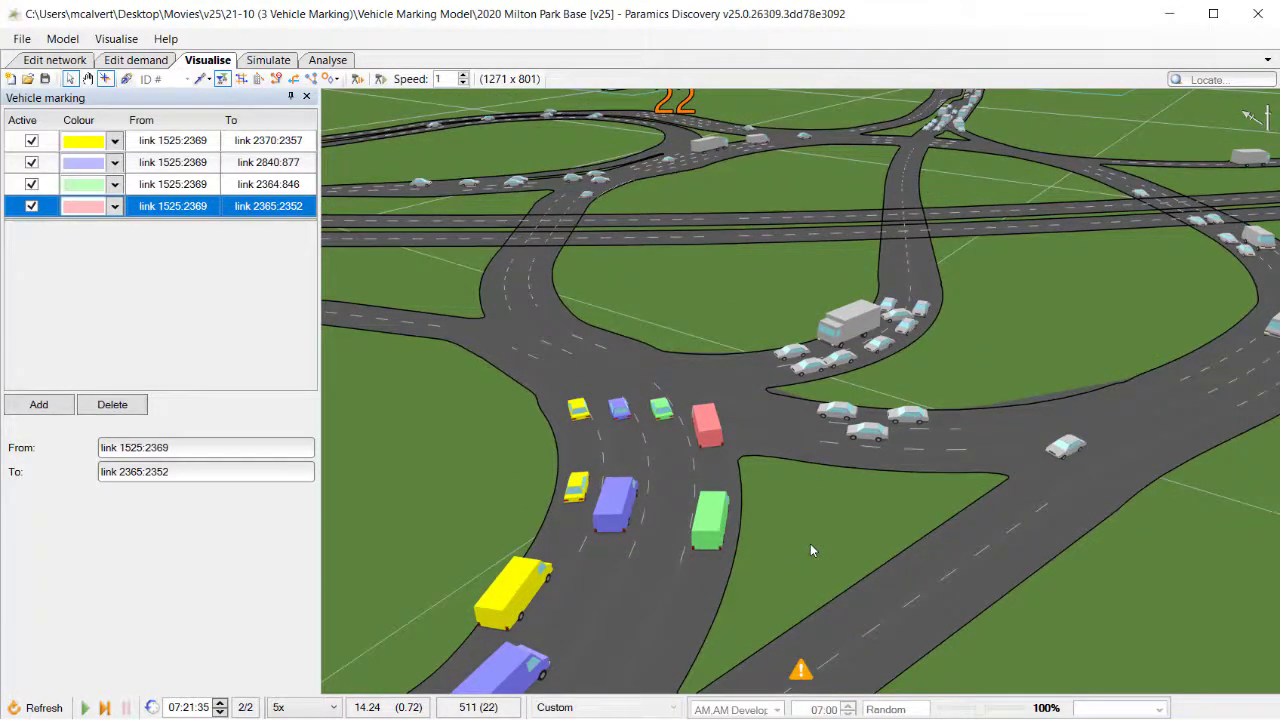
key("space")
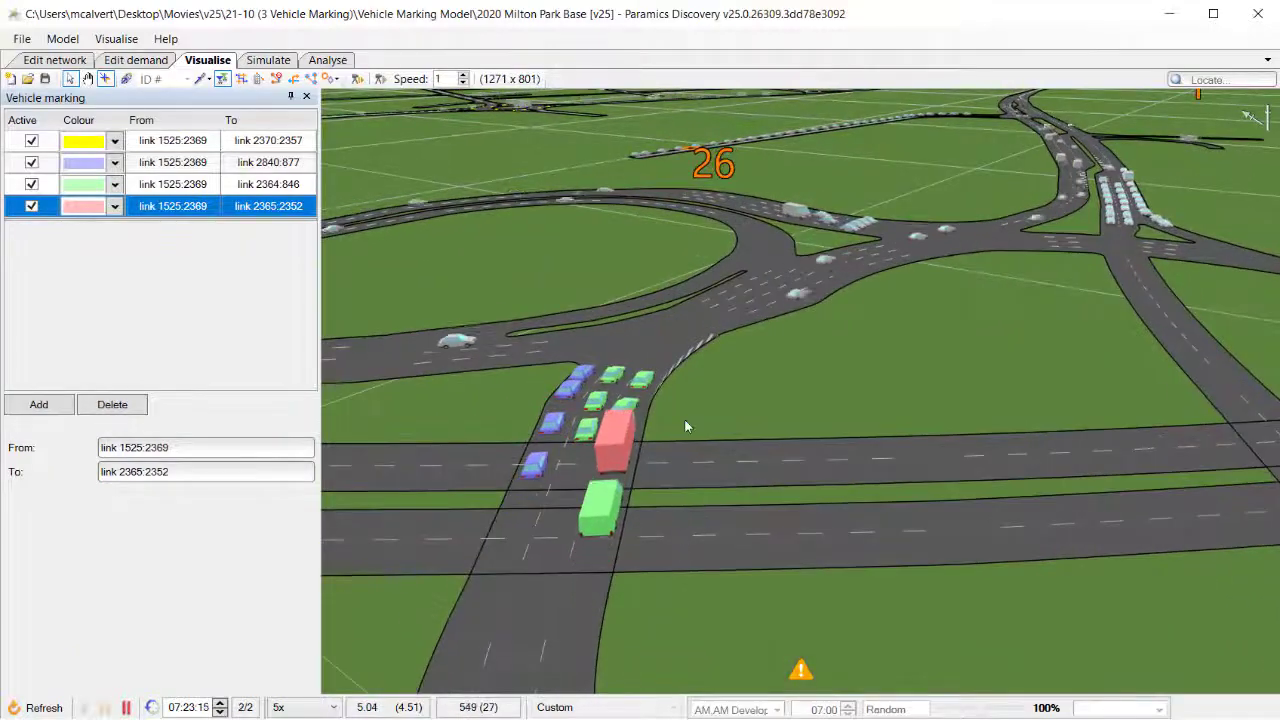
Follow the light blue, green and pink vehicles around the roundabout towards their exits, pausing and resuming the simulation.
left_click_drag(607, 391, 580, 396)
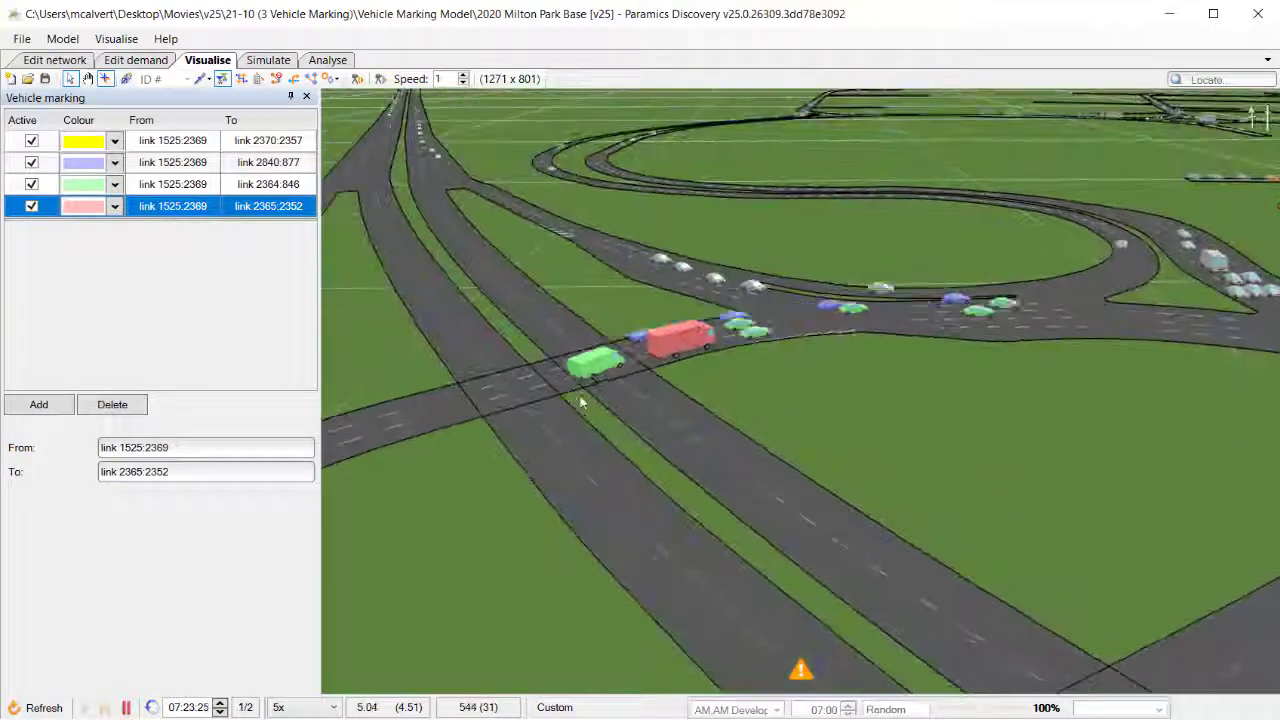
key("space")
left_click_drag(1078, 466, 979, 519)
key("space")
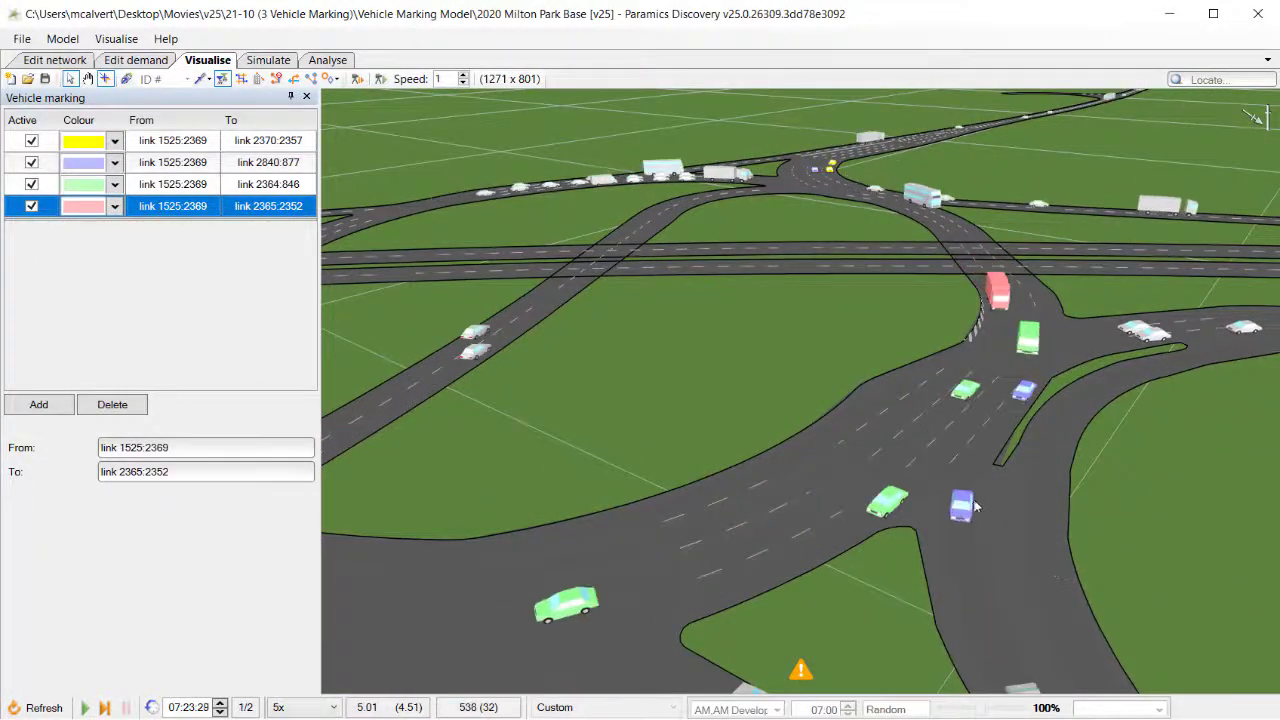
left_click_drag(838, 616, 1136, 376)
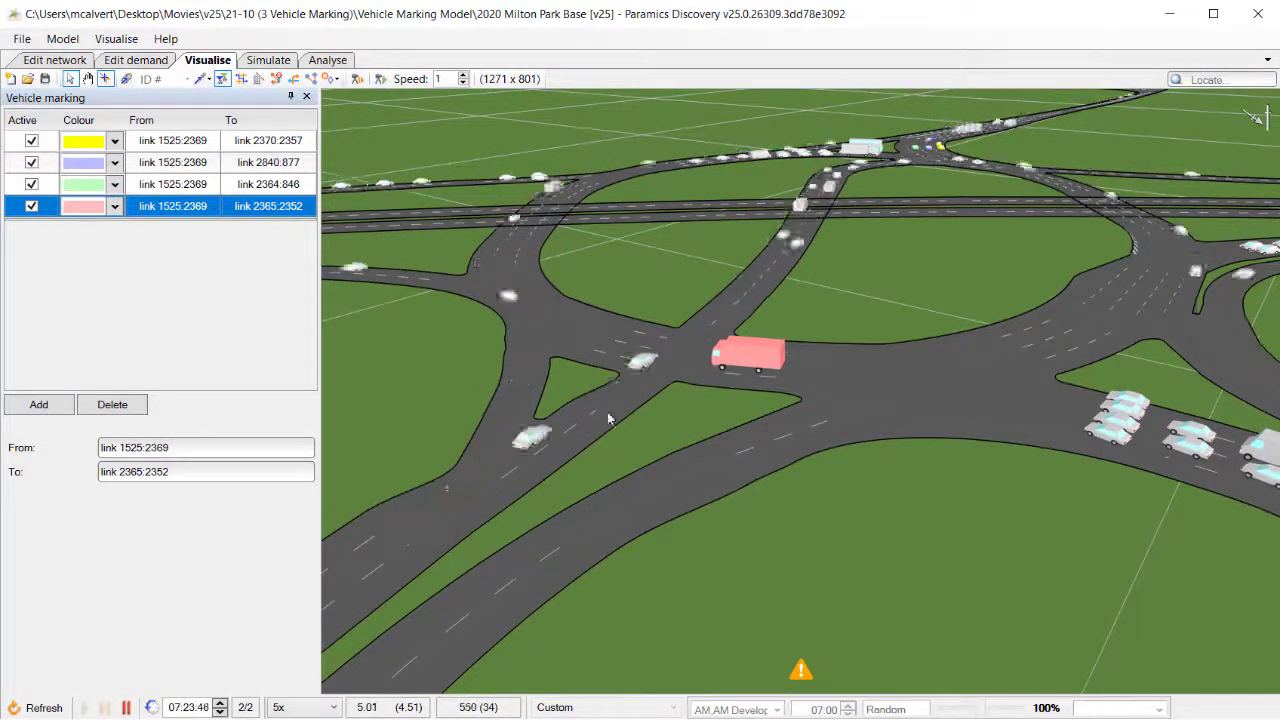
left_click_drag(484, 366, 1074, 578)
left_click_drag(812, 472, 538, 350)
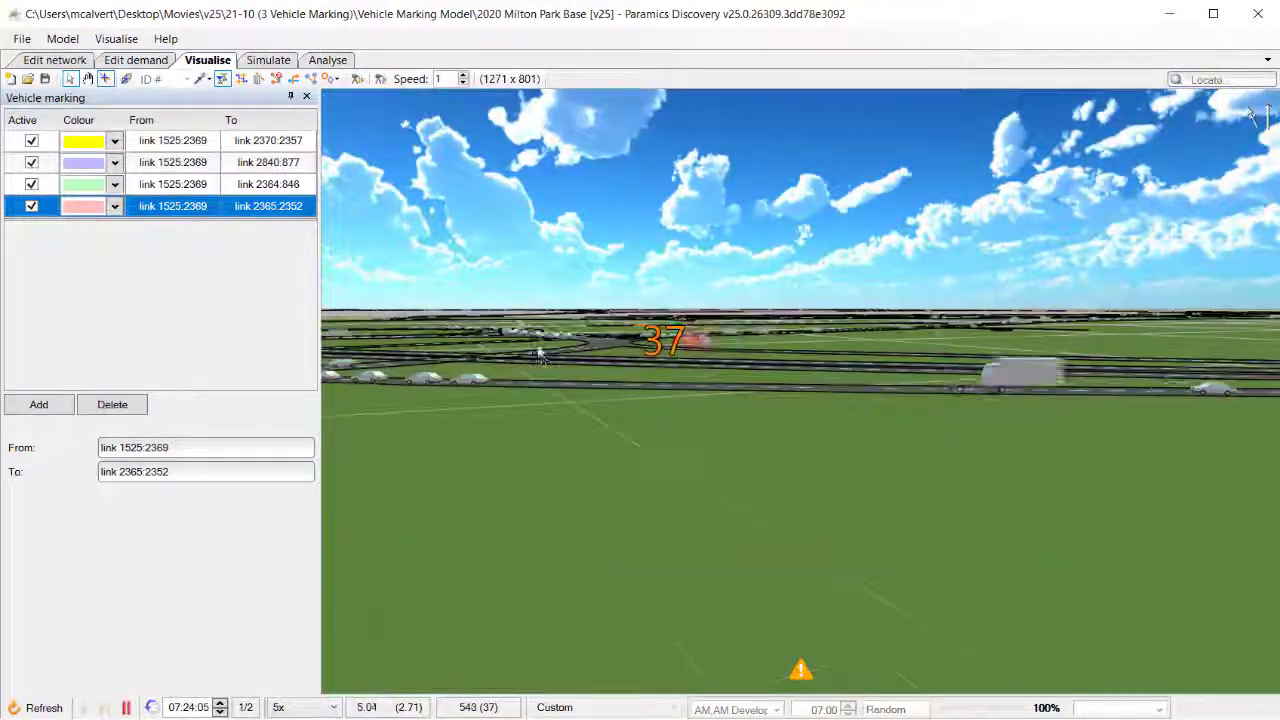
Return to the roundabout entry and examine which lanes the yellow, light blue and green vehicles use.
scroll(756, 360, "up", 5)
left_click_drag(754, 361, 960, 630)
left_click_drag(489, 380, 1071, 391)
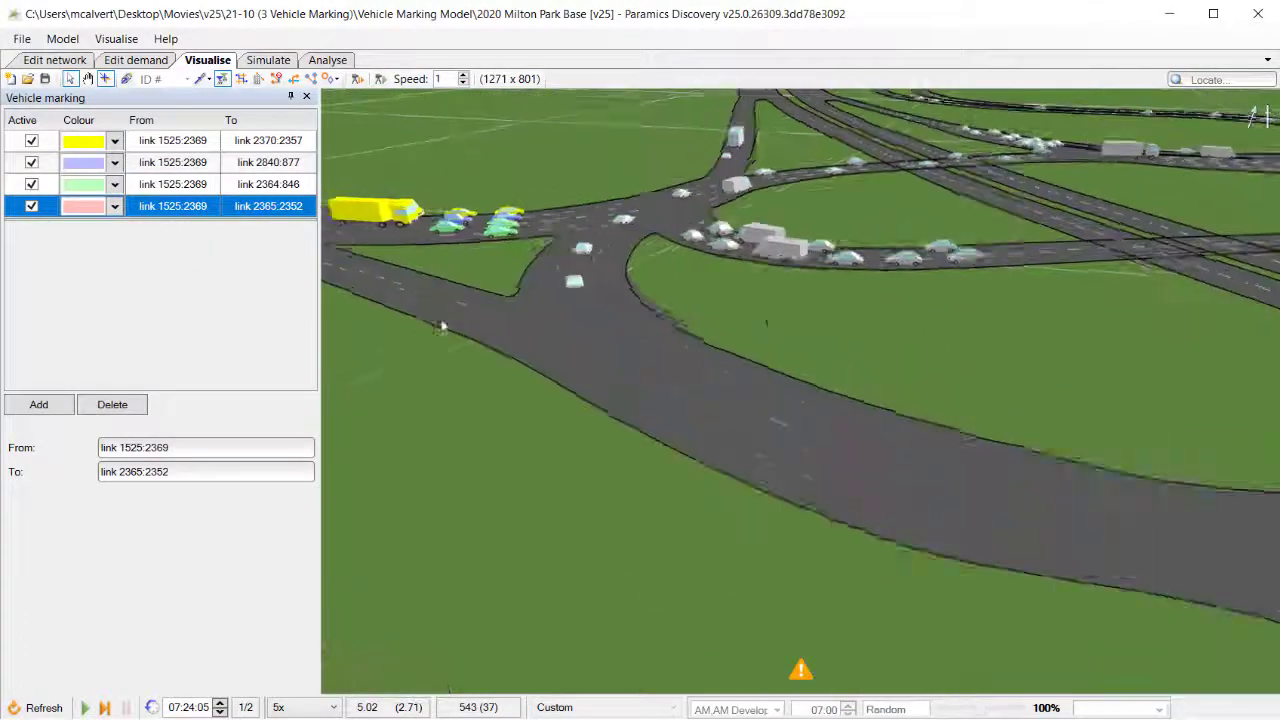
left_click_drag(443, 326, 1133, 420)
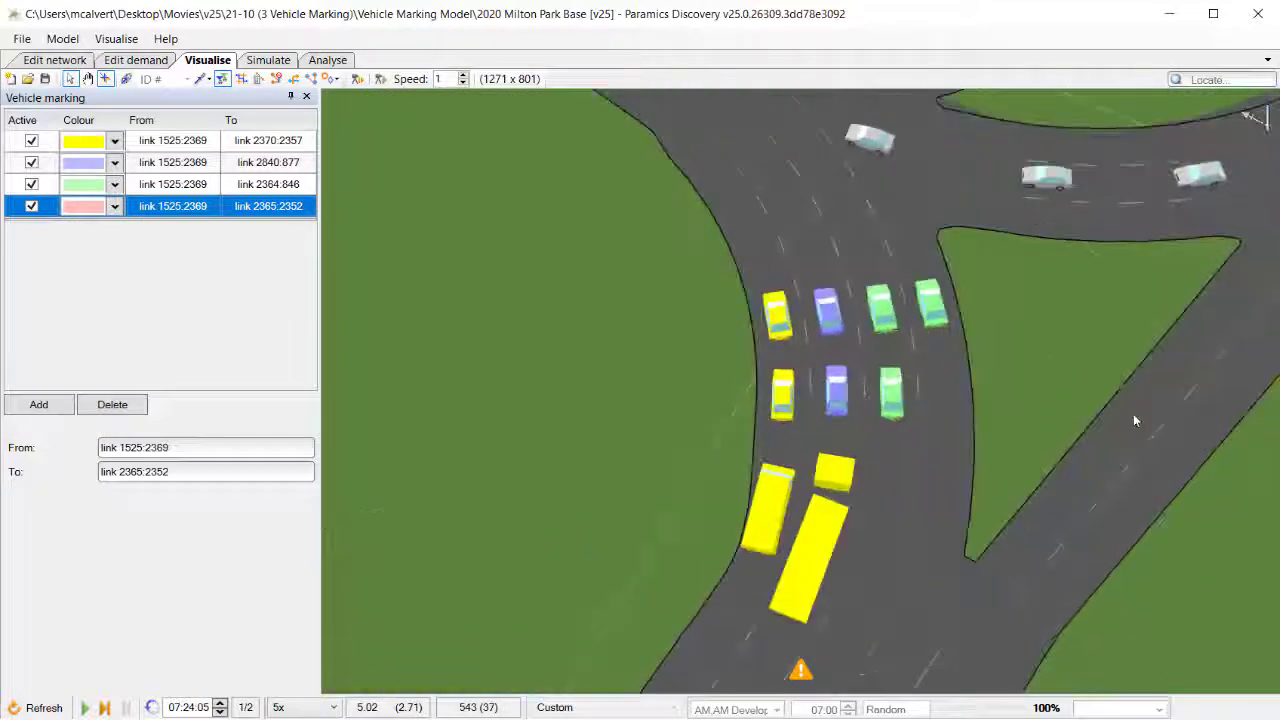
scroll(1120, 450, "down", 10)
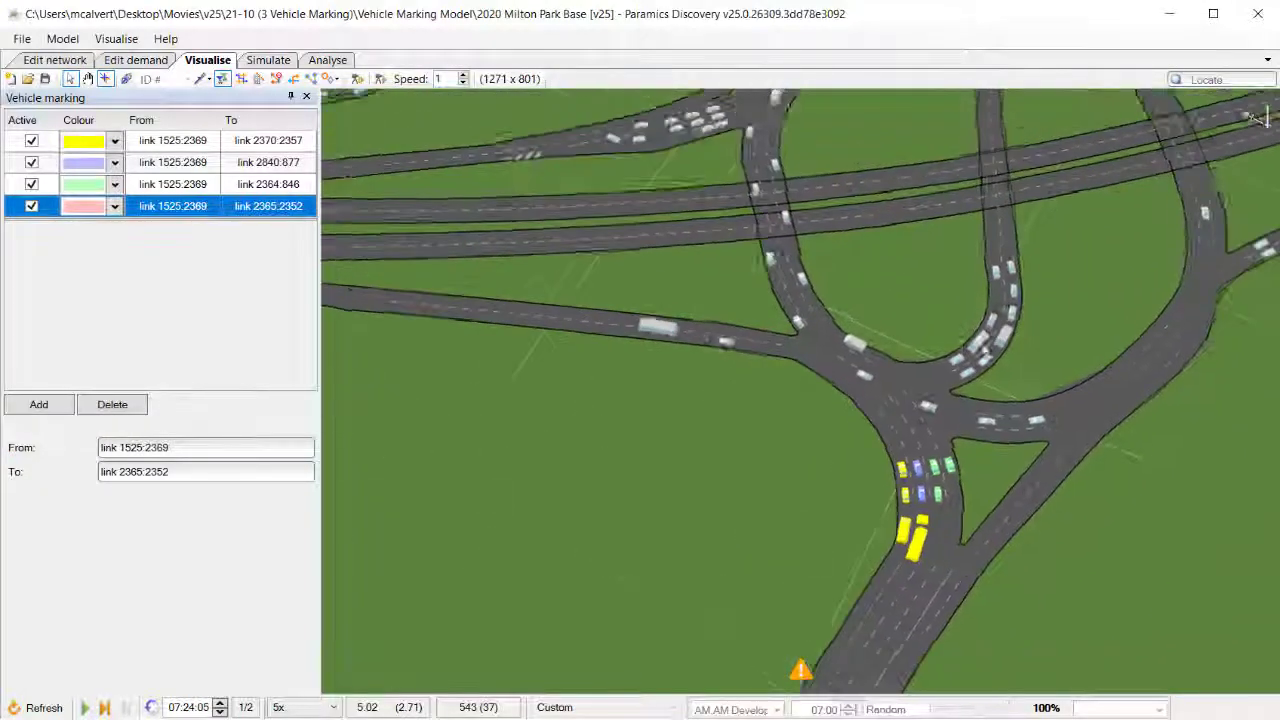
scroll(847, 433, "up", 3)
scroll(847, 433, "down", 3)
key("space")
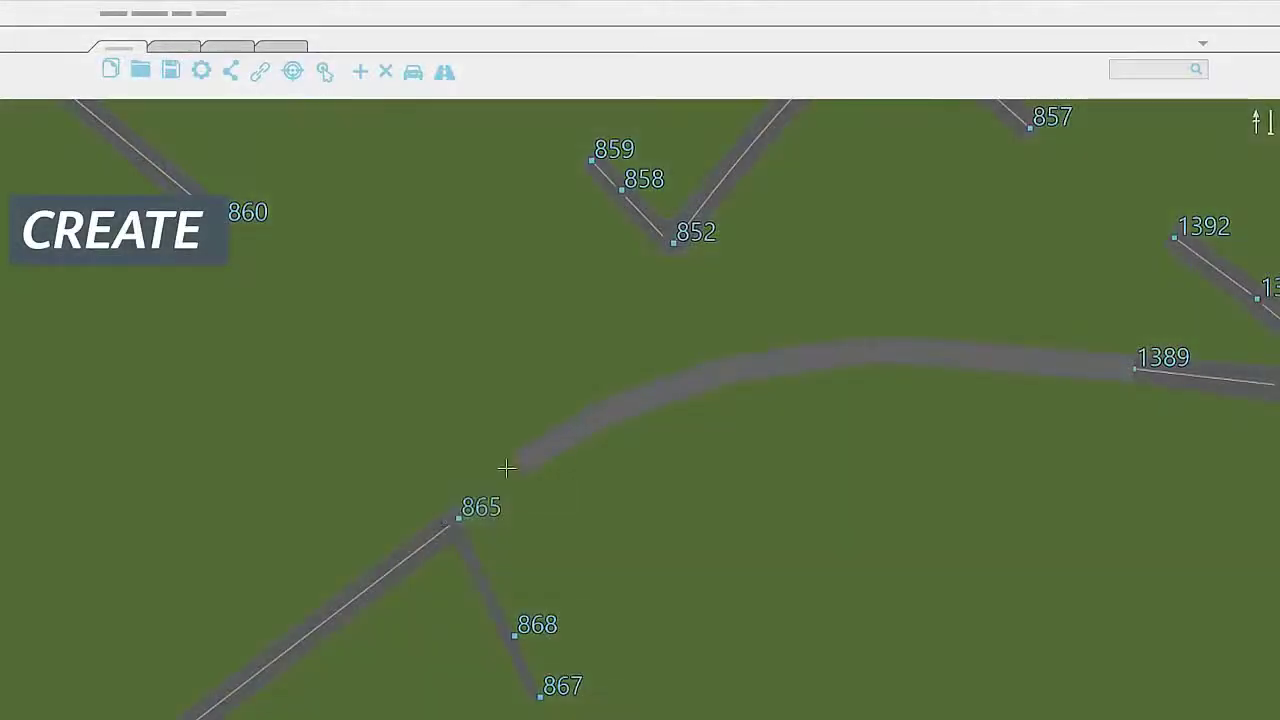
double_click(506, 468)
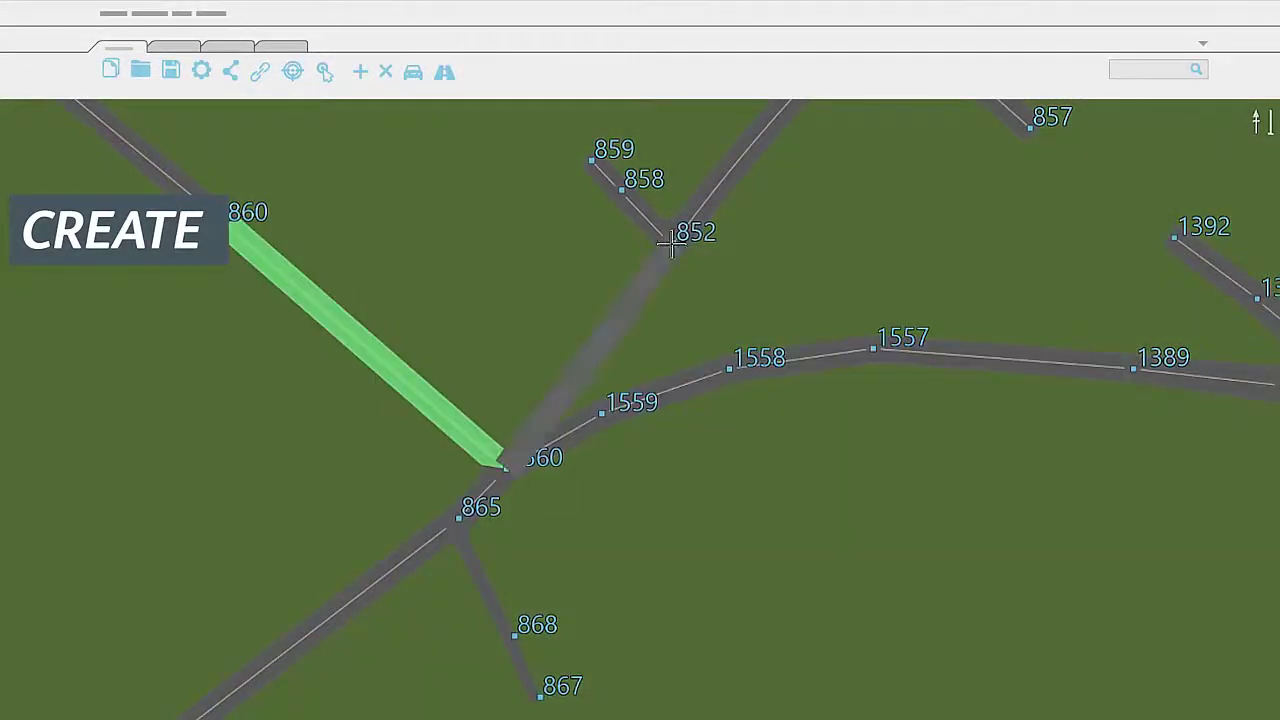
double_click(670, 243)
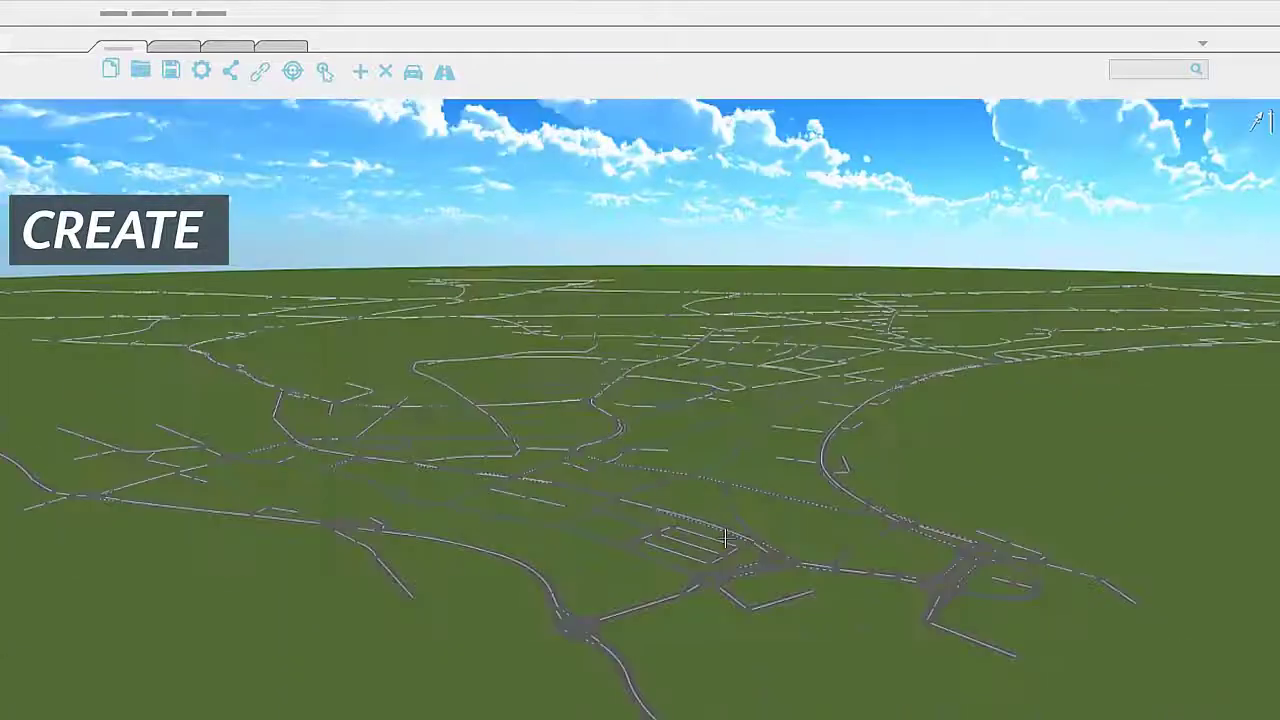